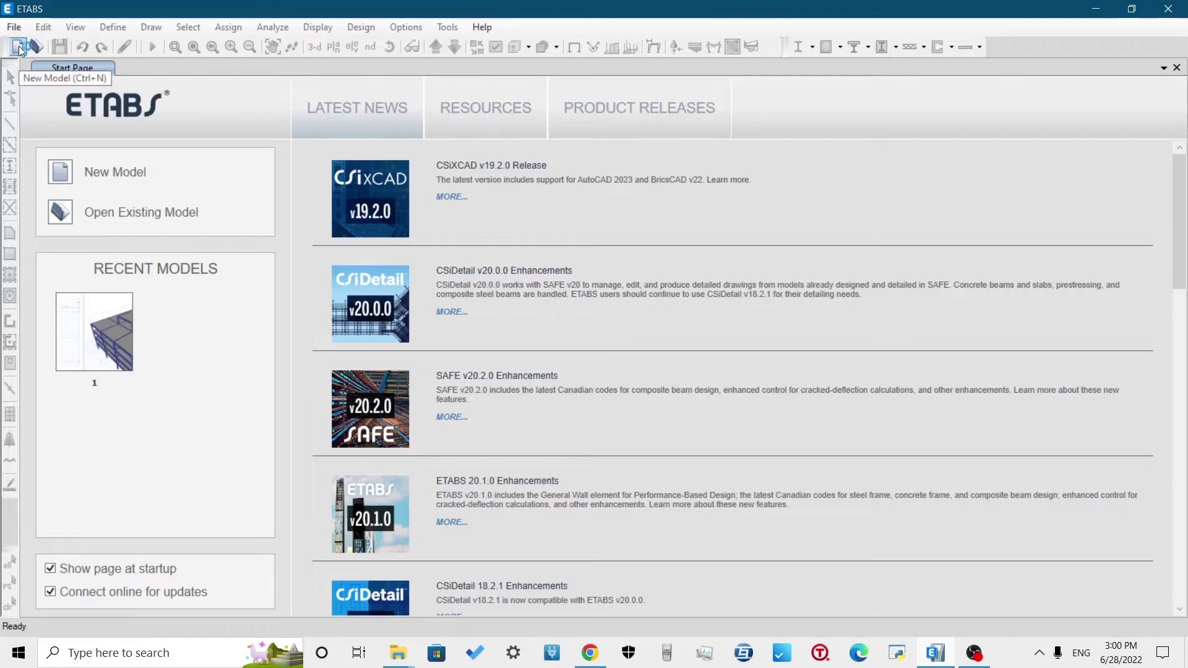
Start a new untitled ETABS model from the Start Page toolbar
{"action": "left_click", "coordinate": [18, 47]}
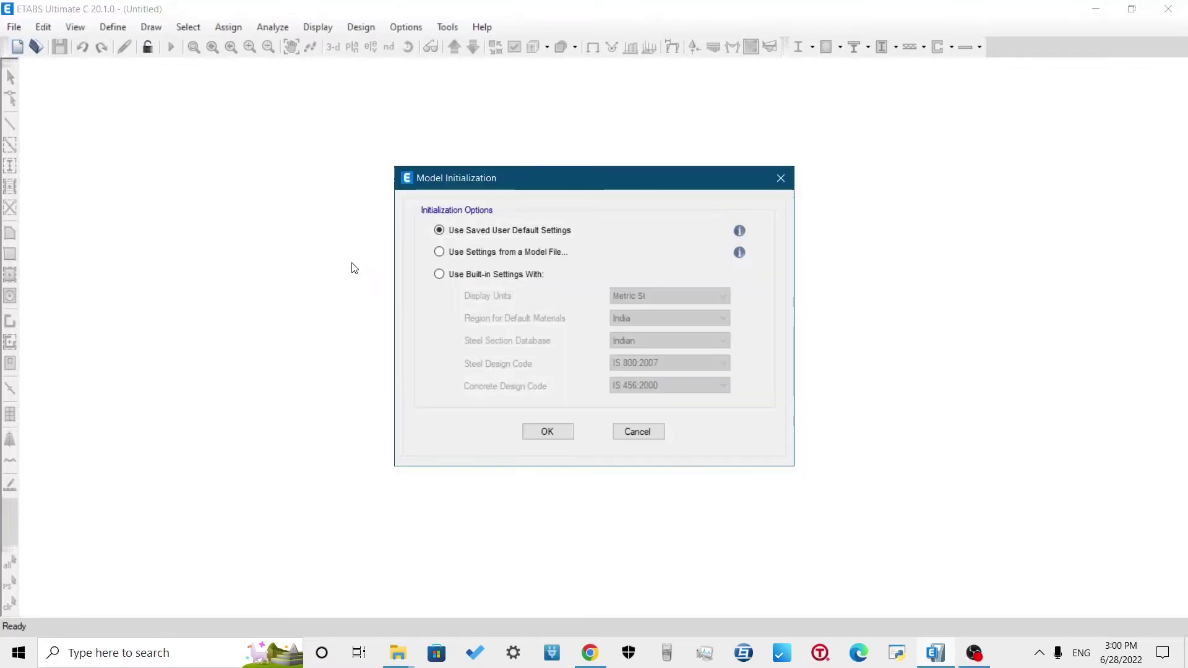
Initialize with built-in Metric SI units, India materials, Indian sections, IS 800:2007 and IS 456:2000
{"action": "left_click", "coordinate": [473, 275]}
{"action": "left_click", "coordinate": [643, 297]}
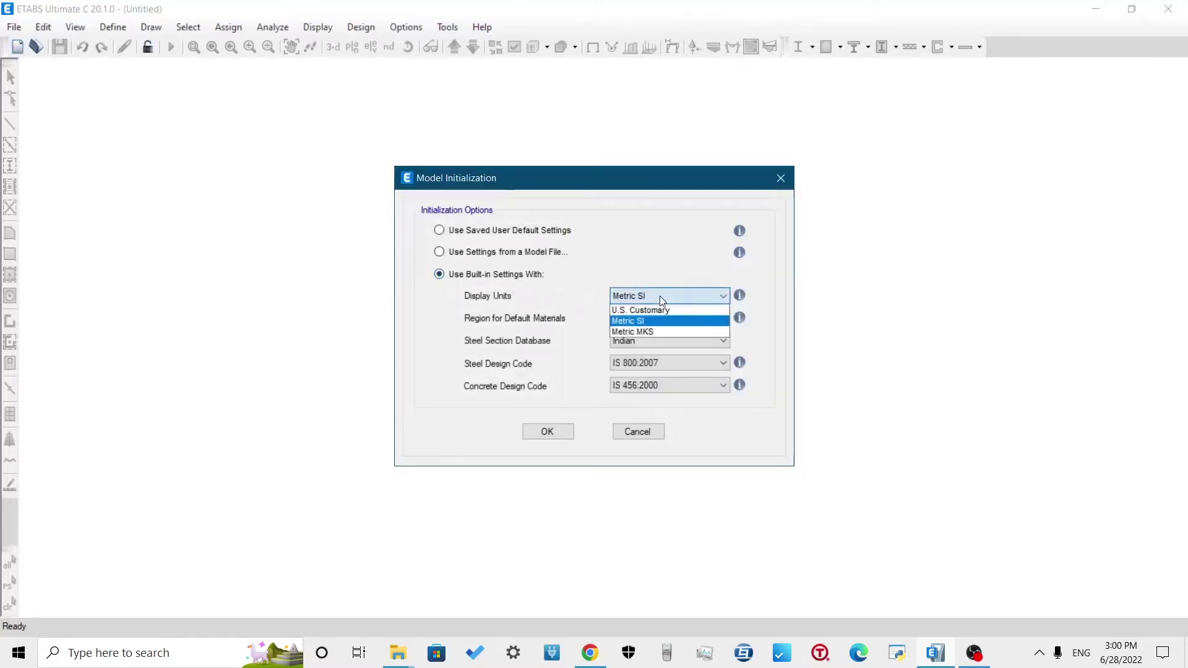
{"action": "left_click", "coordinate": [650, 320]}
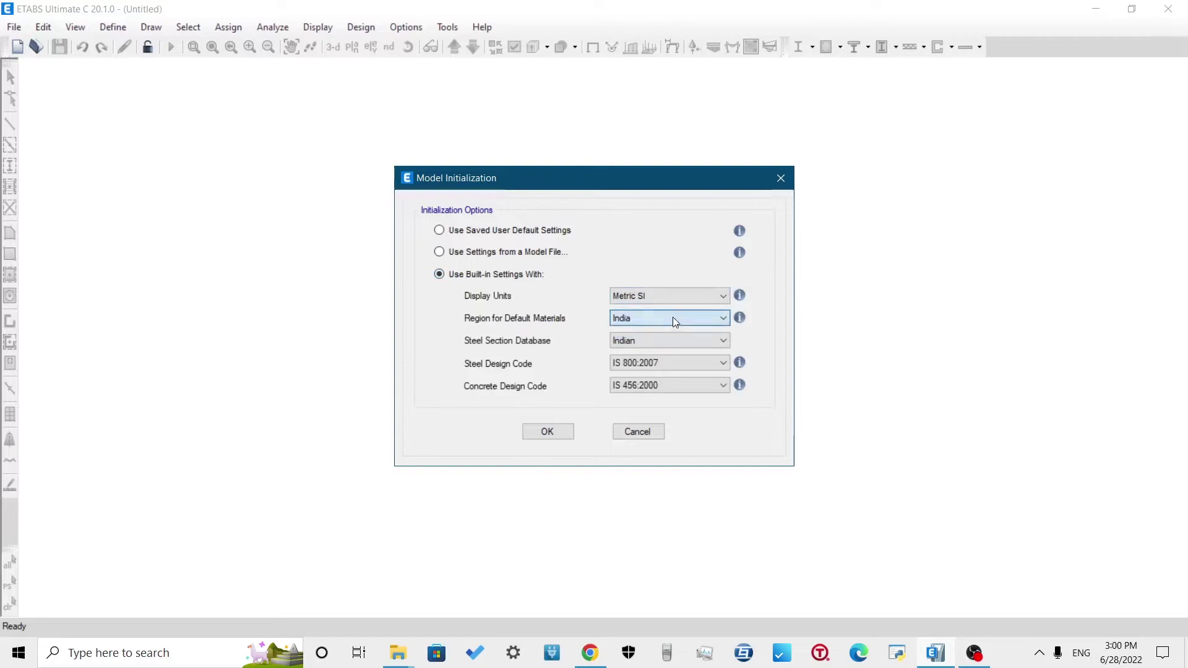
{"action": "left_click", "coordinate": [673, 318]}
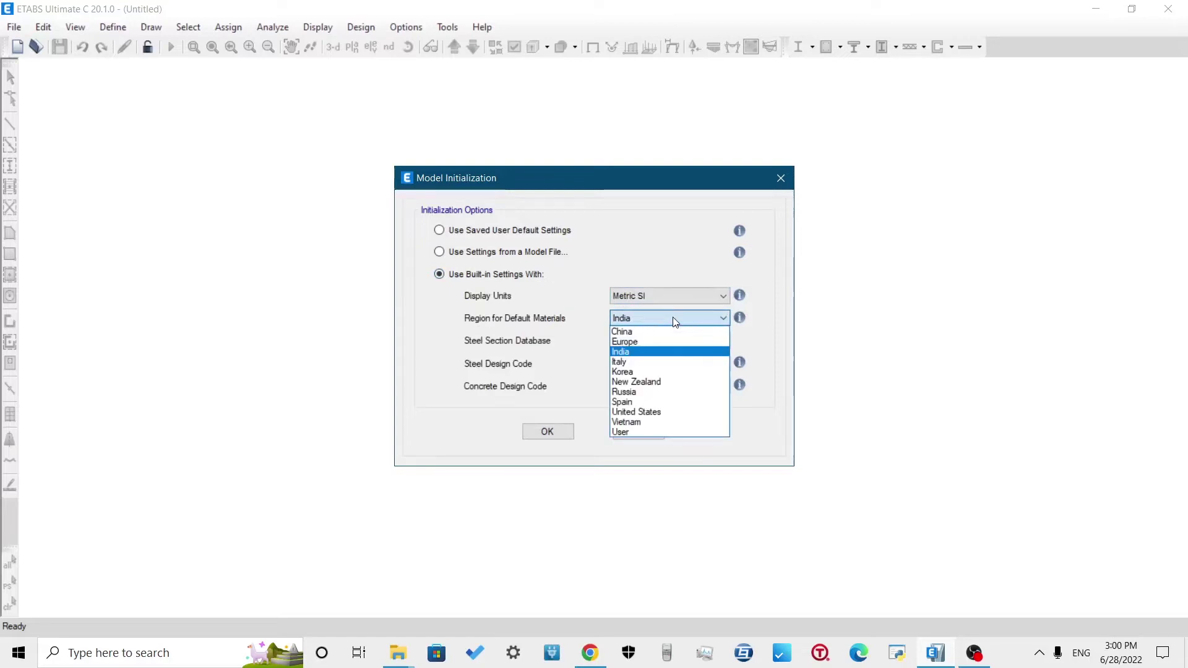
{"action": "left_click", "coordinate": [645, 352]}
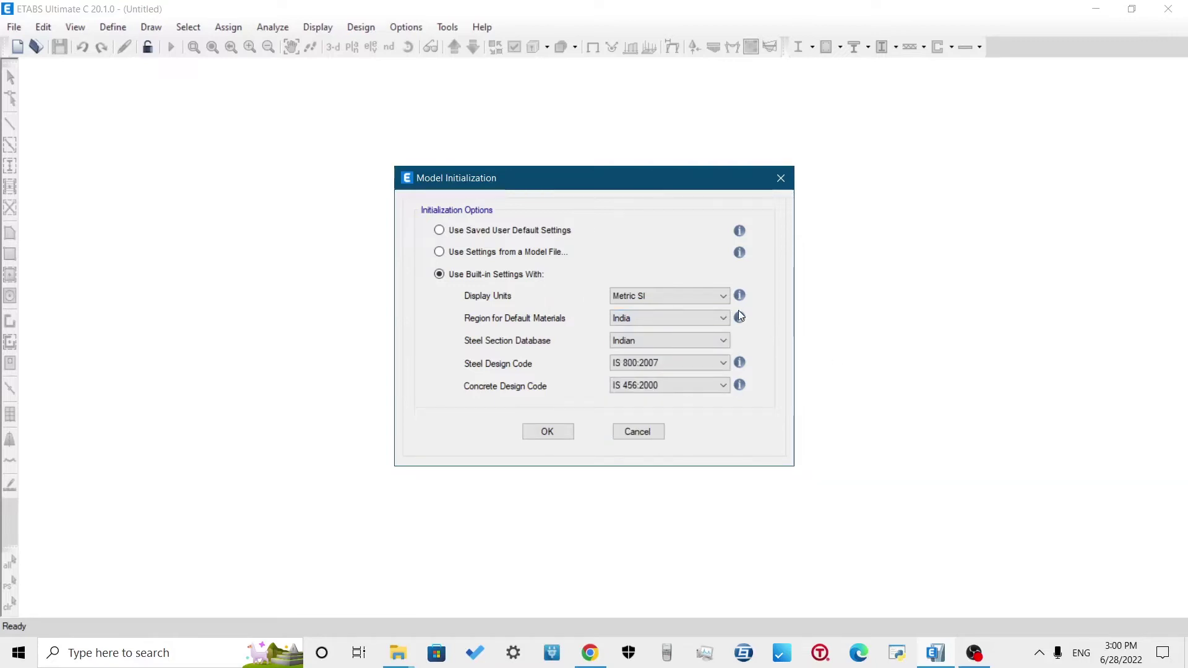
{"action": "mouse_move", "coordinate": [740, 318]}
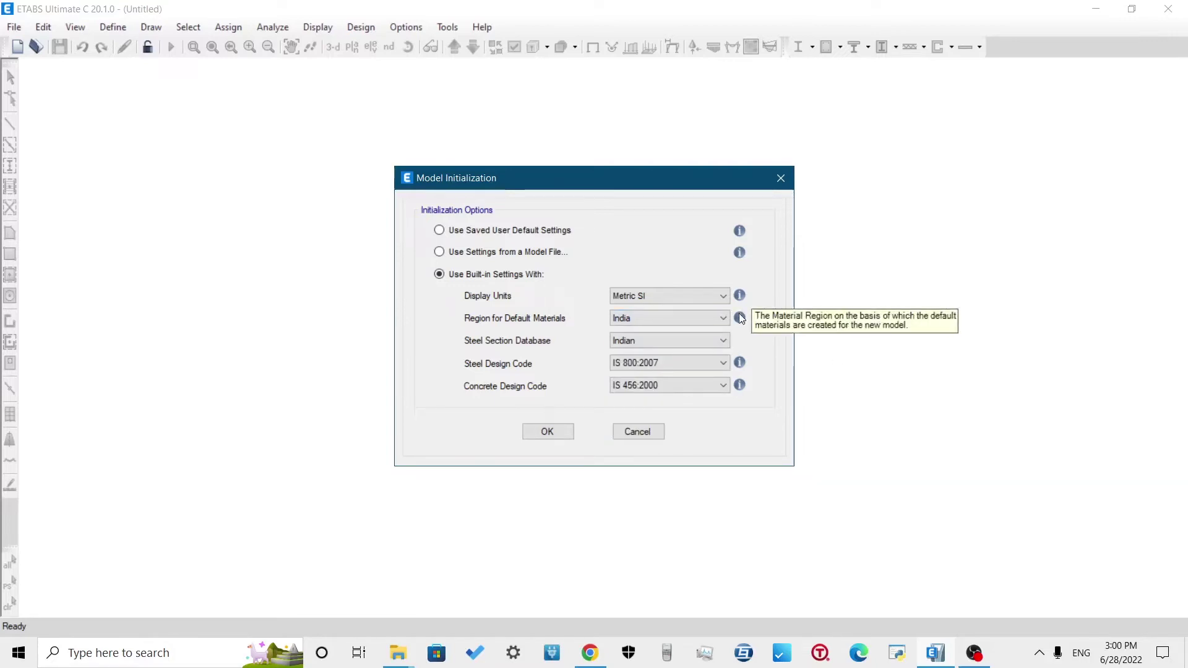
{"action": "left_click", "coordinate": [692, 340]}
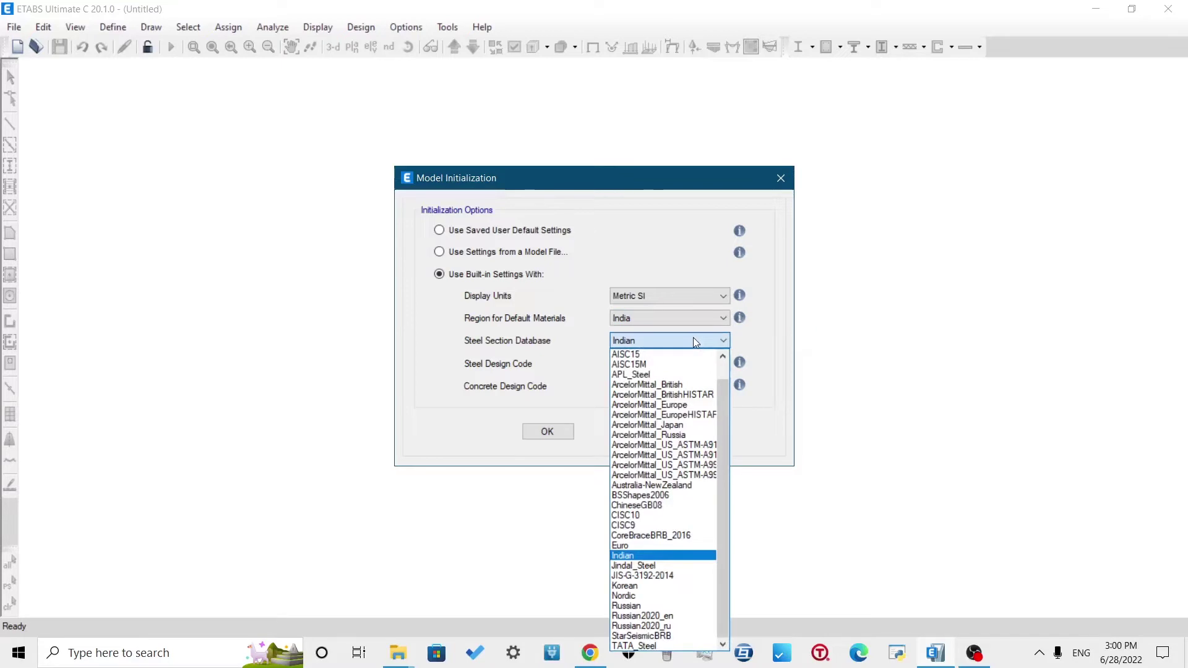
{"action": "left_click", "coordinate": [646, 555]}
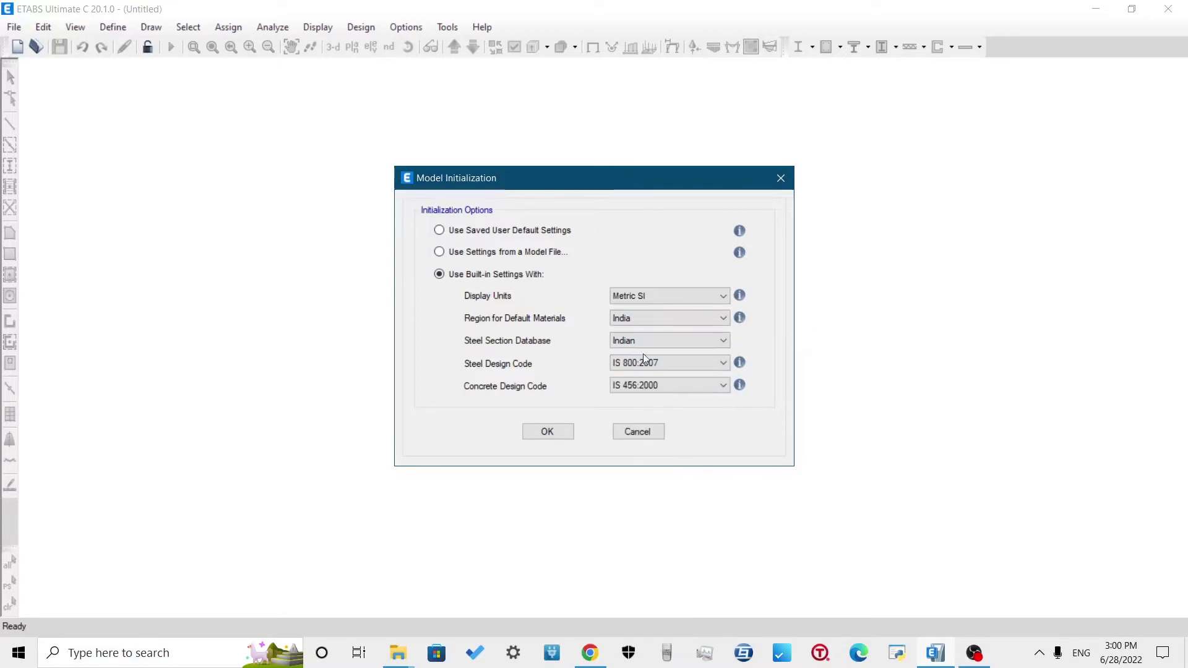
{"action": "left_click", "coordinate": [656, 363]}
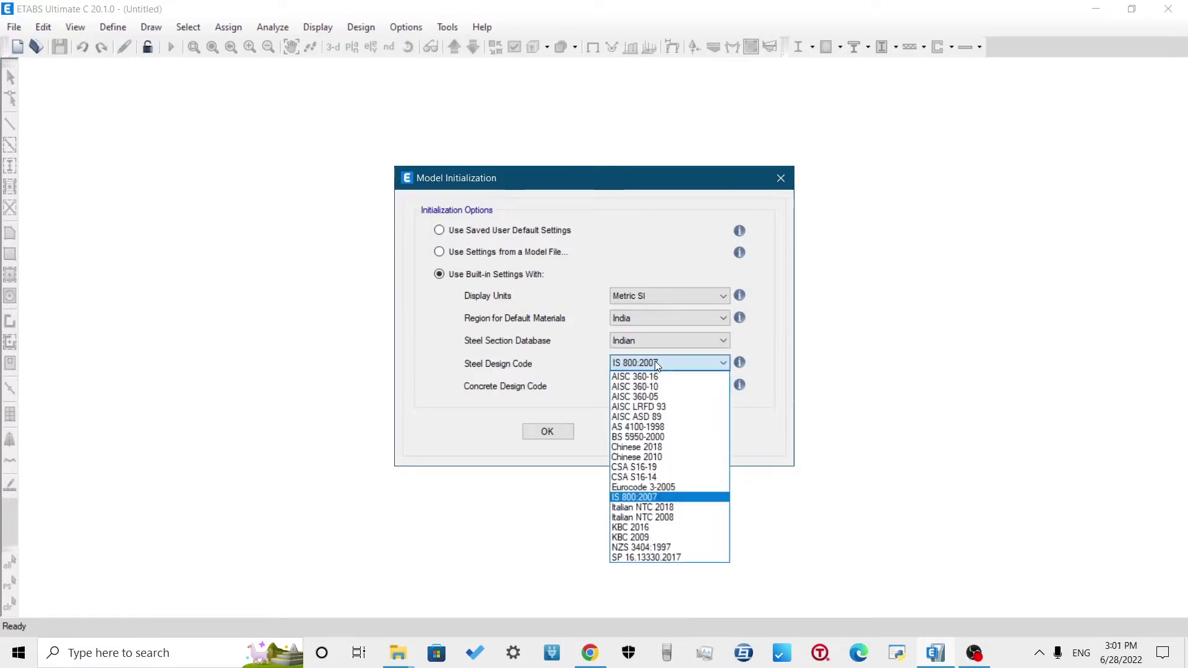
{"action": "left_click", "coordinate": [670, 497]}
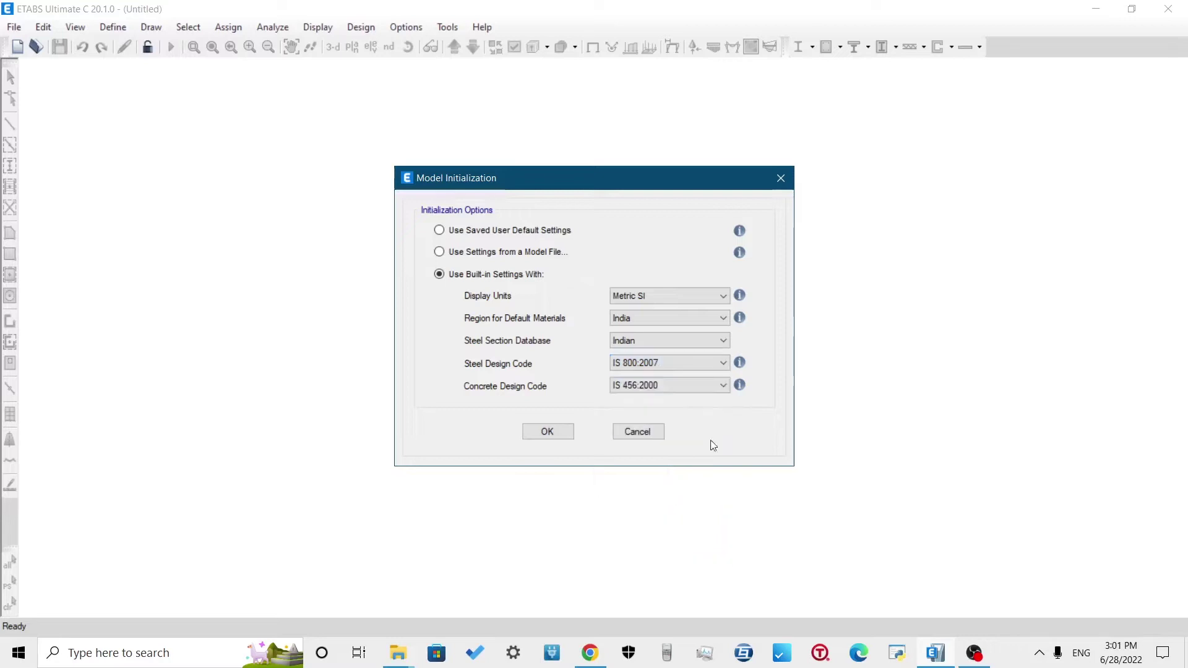
{"action": "mouse_move", "coordinate": [746, 365]}
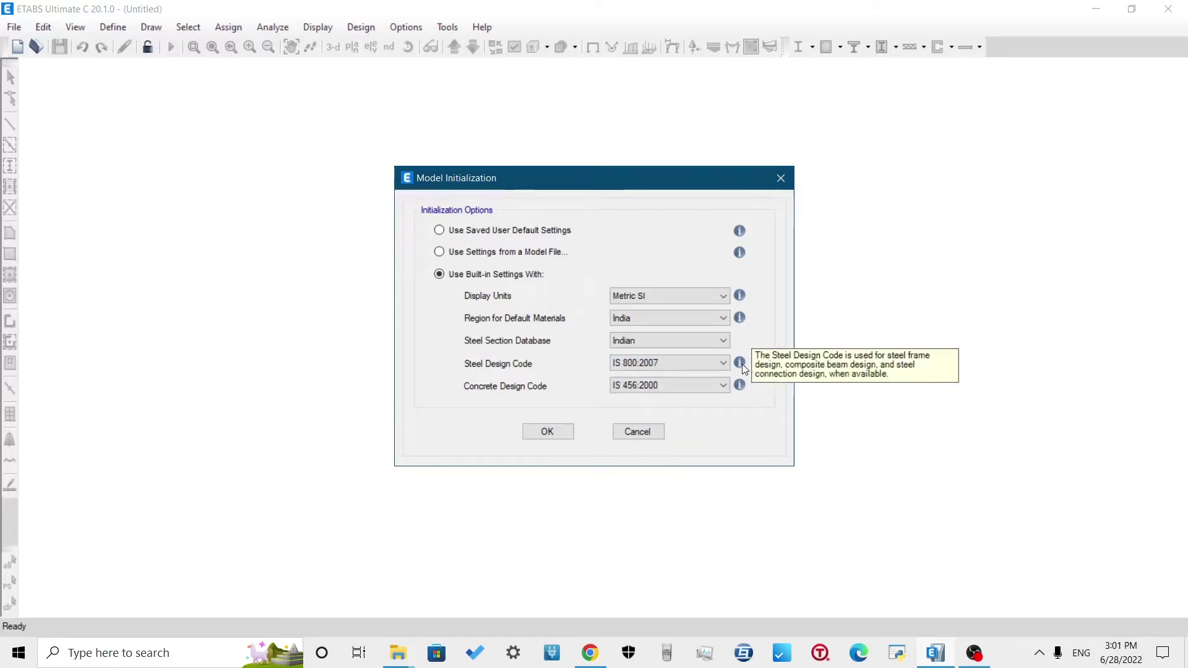
{"action": "left_click", "coordinate": [692, 386]}
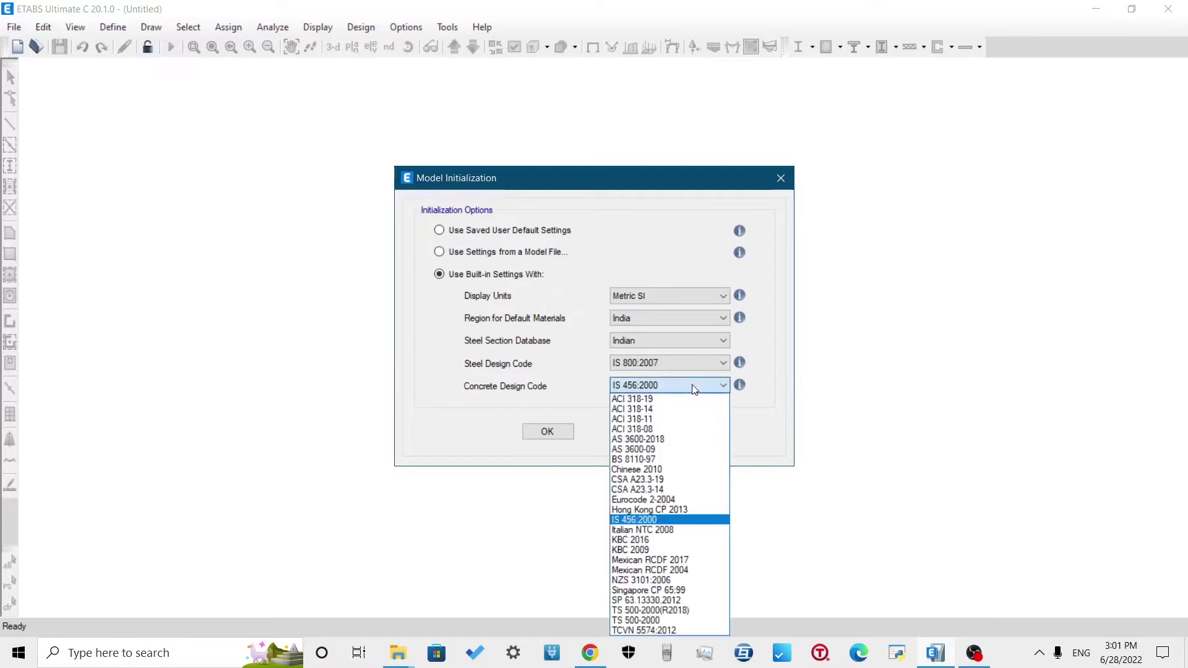
{"action": "left_click", "coordinate": [691, 521]}
{"action": "mouse_move", "coordinate": [744, 386]}
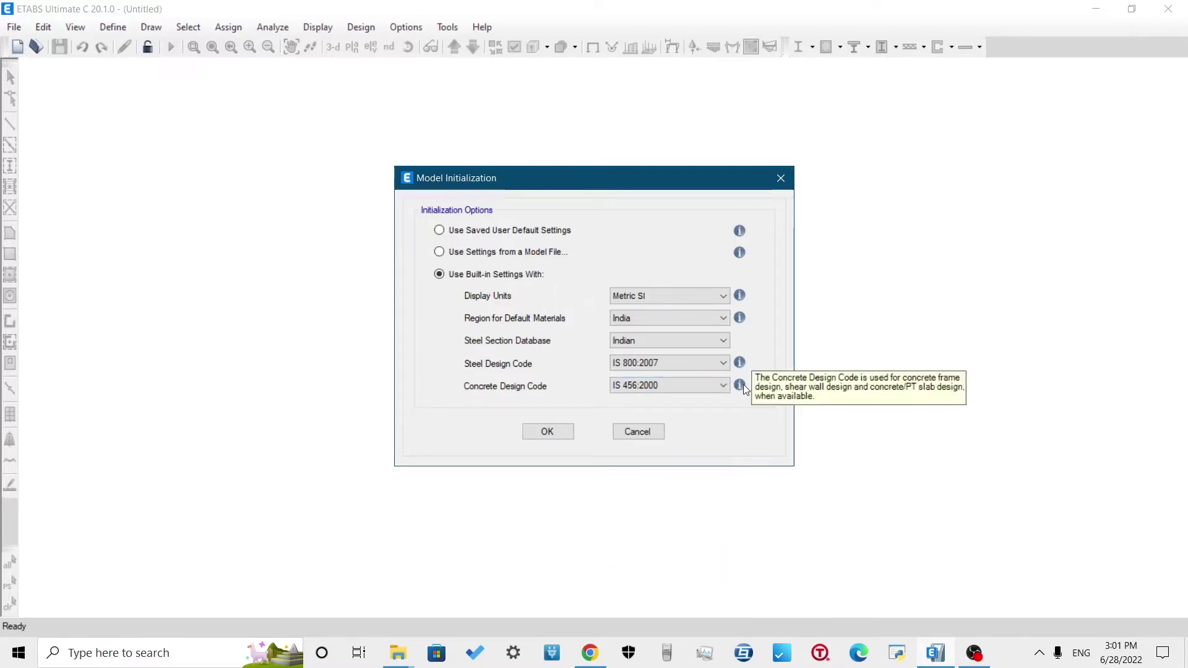
Create a grid-only template model with 7 m X and Y spacing and 3 m storey heights
{"action": "left_click", "coordinate": [547, 433]}
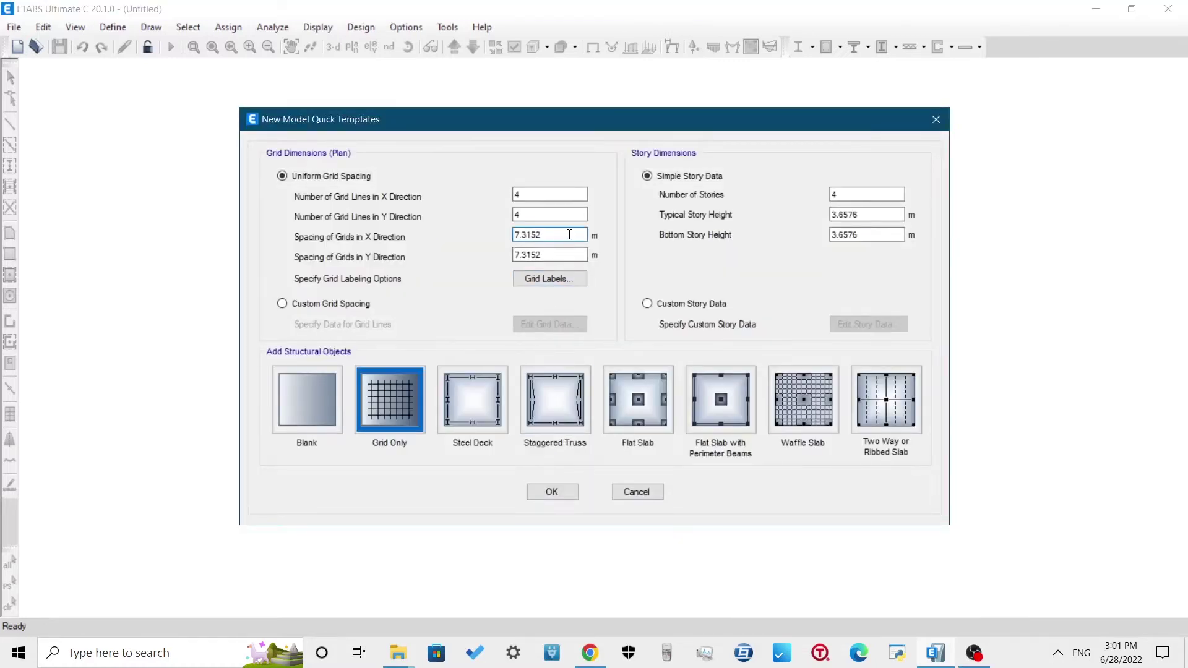
{"action": "left_click_drag", "start_coordinate": [564, 236], "coordinate": [482, 241]}
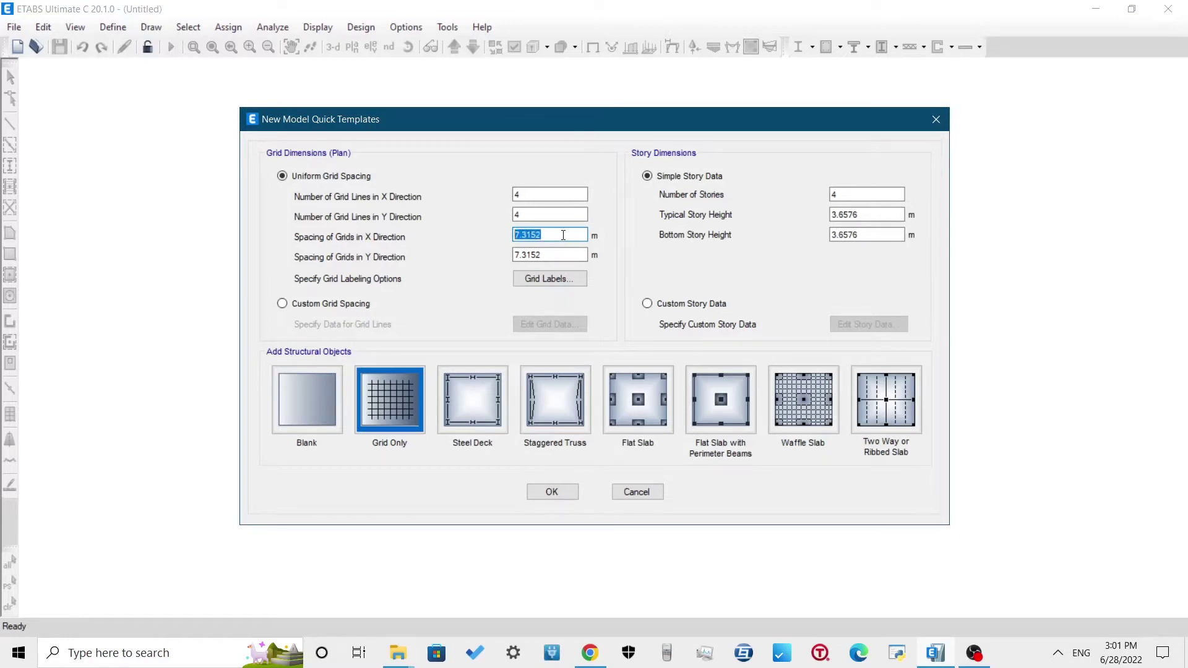
{"action": "type", "text": "7"}
{"action": "key", "text": "Tab"}
{"action": "type", "text": "7"}
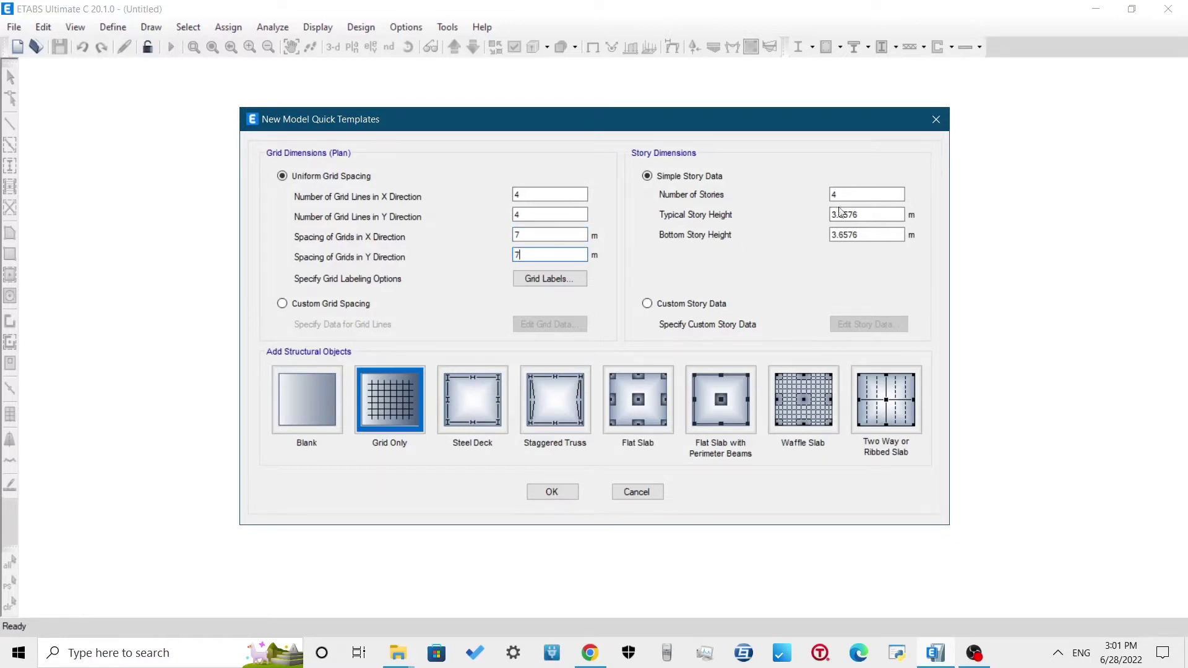
{"action": "left_click_drag", "start_coordinate": [853, 194], "coordinate": [816, 194]}
{"action": "left_click_drag", "start_coordinate": [900, 215], "coordinate": [812, 232]}
{"action": "type", "text": "3"}
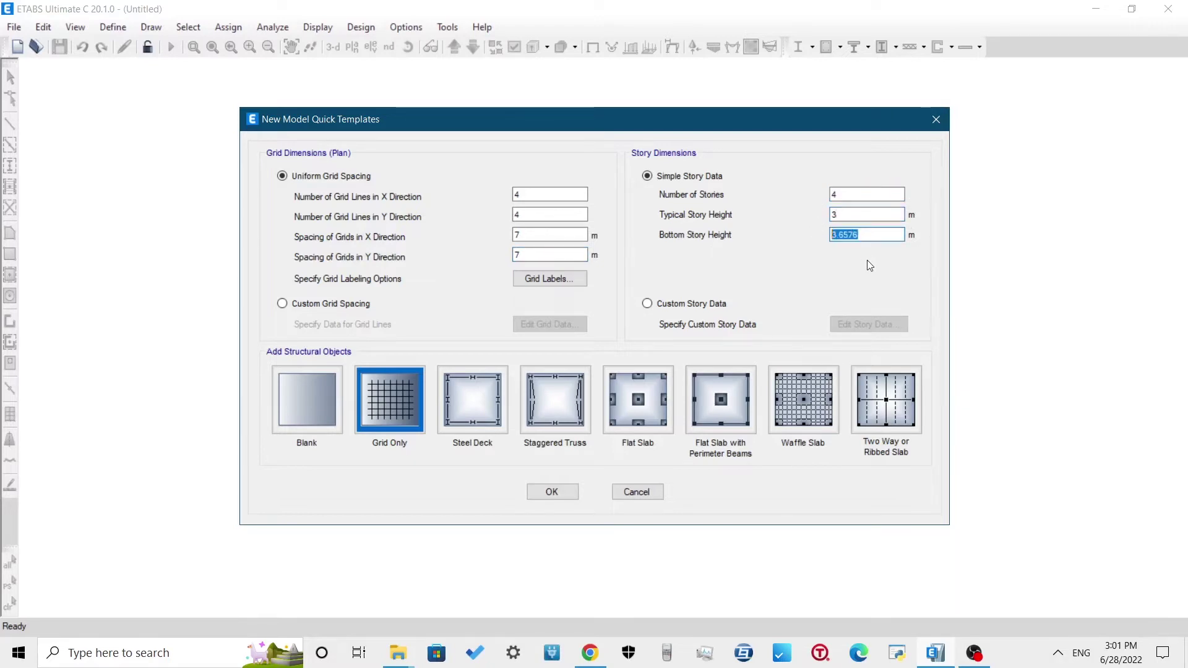
{"action": "type", "text": "3"}
{"action": "left_click", "coordinate": [548, 492]}
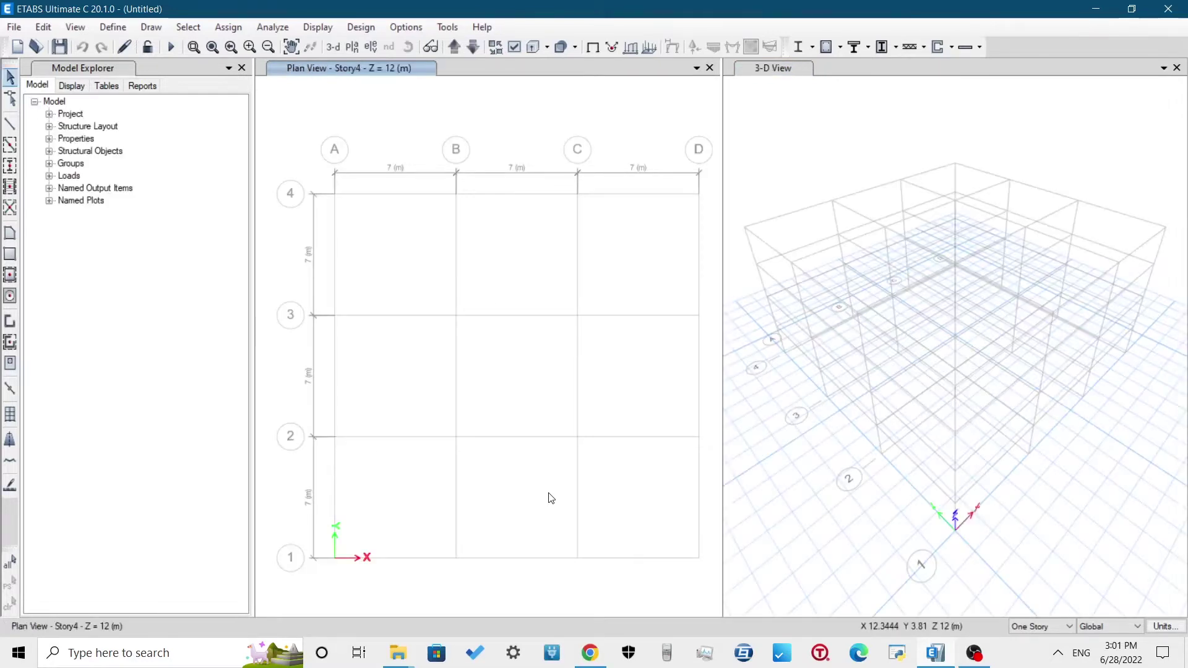
Save the model under the file name '2' in the etabs folder
{"action": "left_click", "coordinate": [13, 28]}
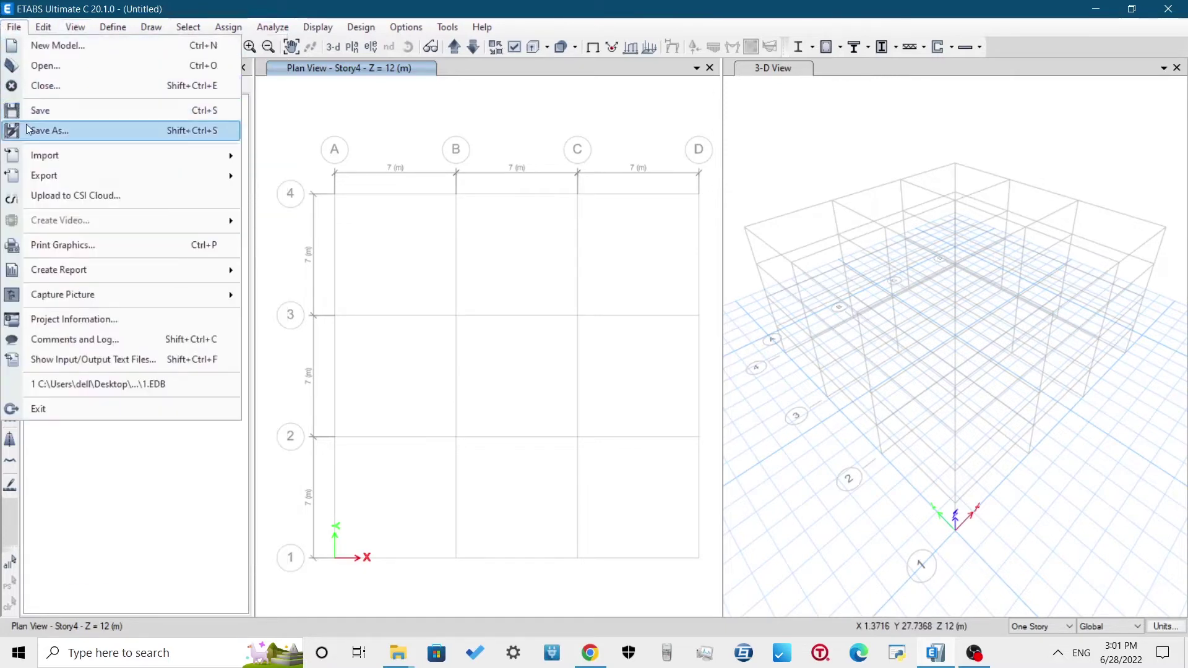
{"action": "left_click", "coordinate": [49, 131]}
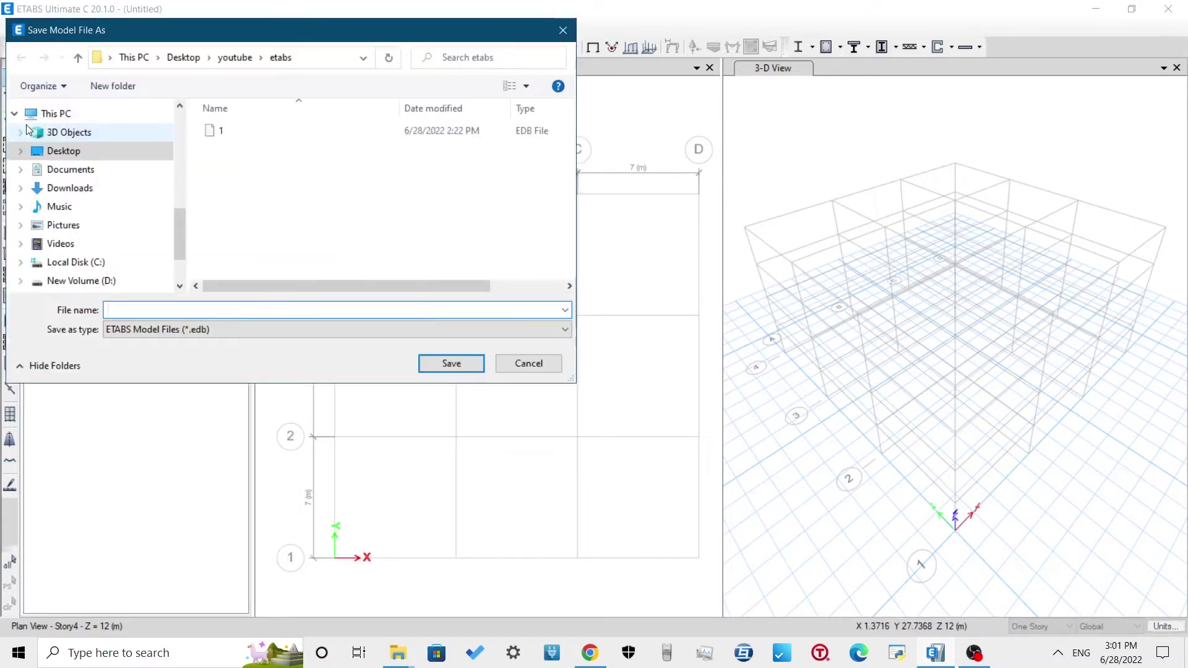
{"action": "left_click", "coordinate": [288, 138]}
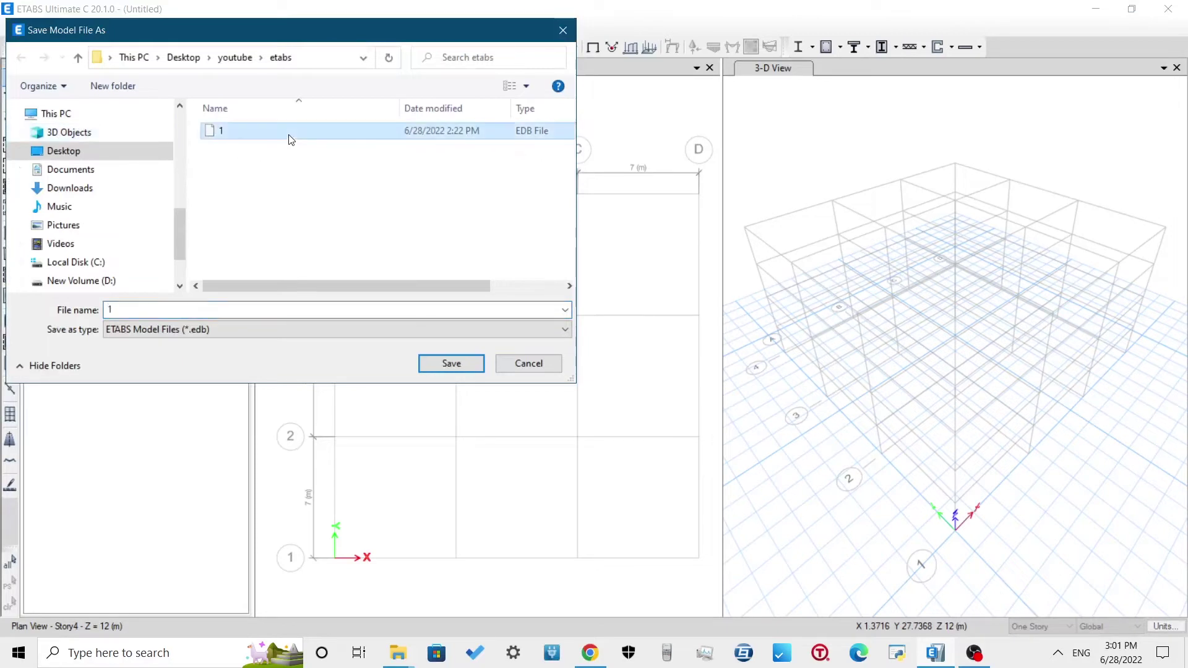
{"action": "double_click", "coordinate": [171, 309]}
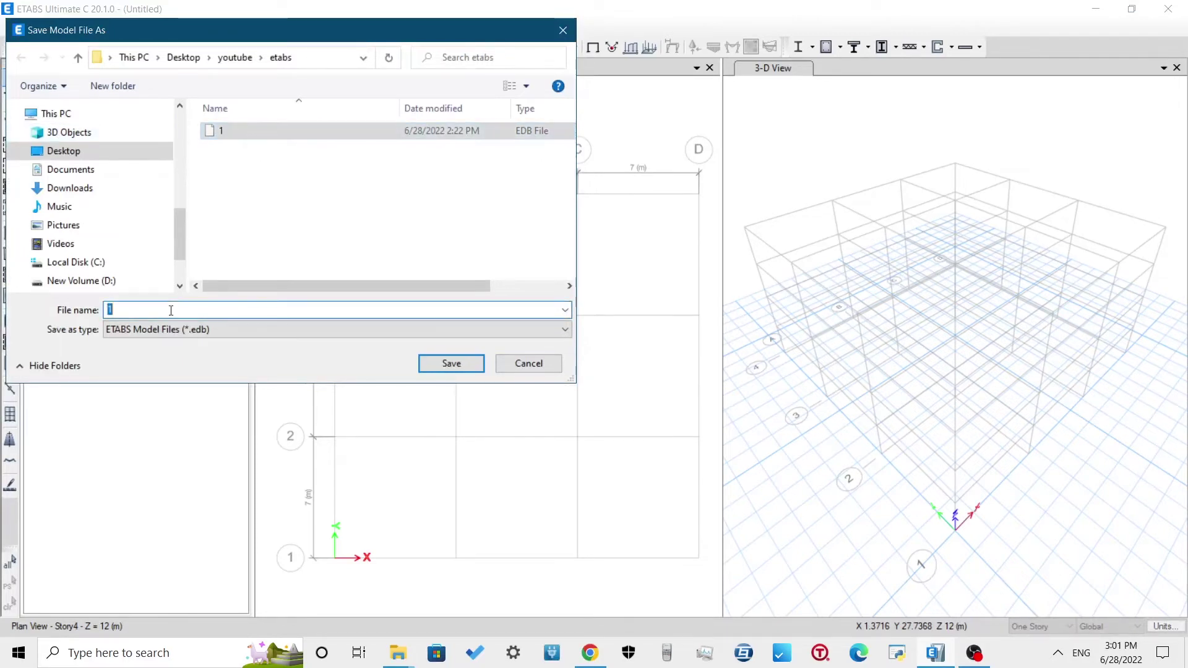
{"action": "type", "text": "2"}
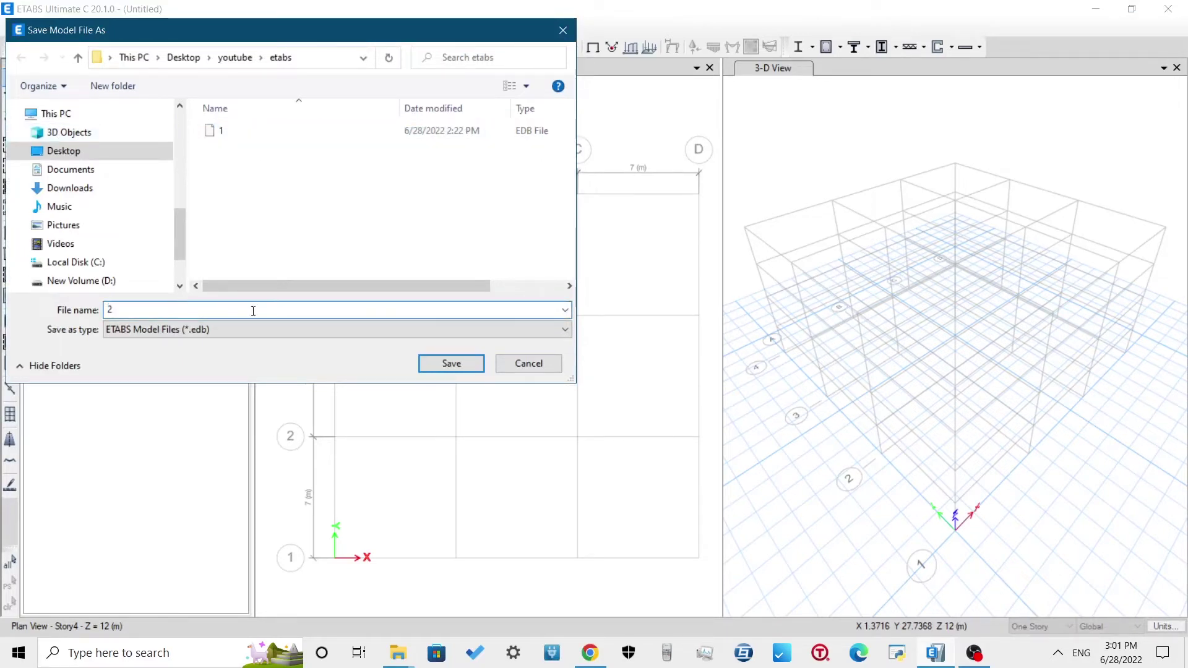
{"action": "left_click", "coordinate": [451, 364]}
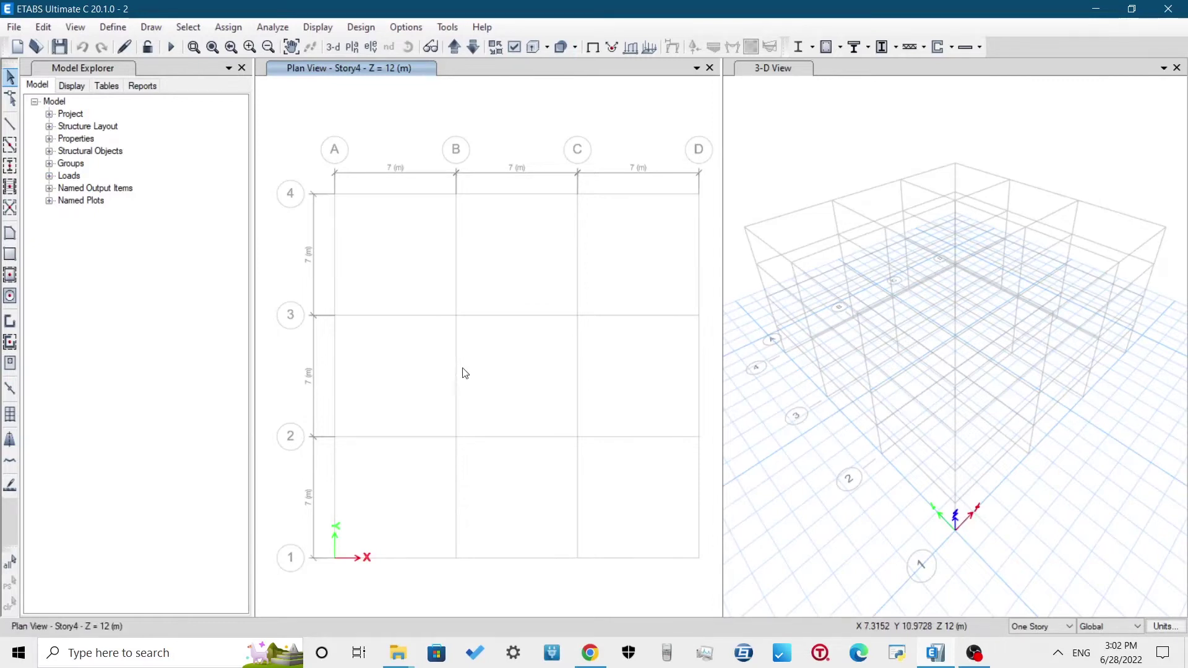
Check the display units form, then apply the Metric SI default units
{"action": "left_click", "coordinate": [1177, 626]}
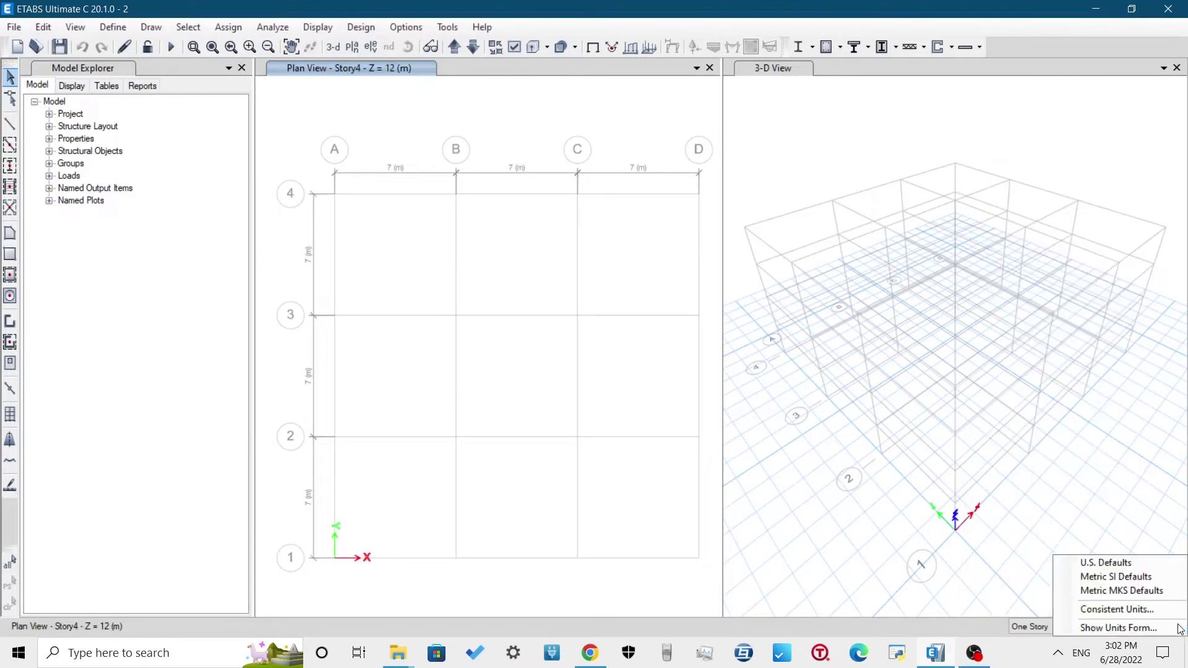
{"action": "left_click", "coordinate": [1117, 628]}
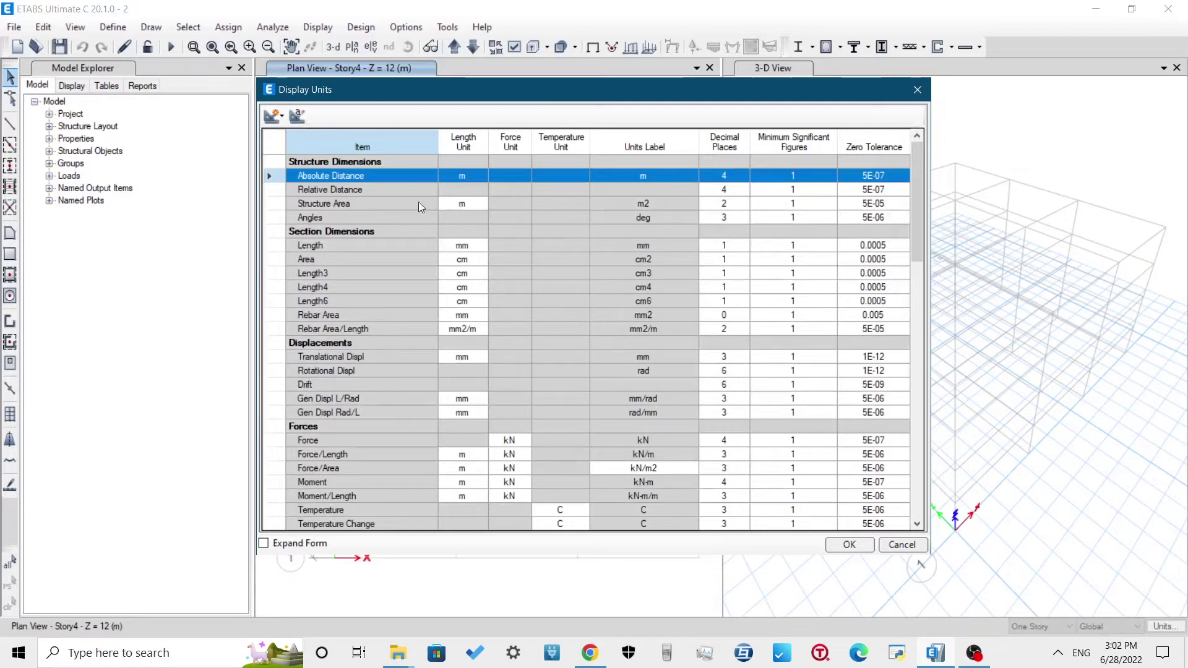
{"action": "left_click", "coordinate": [919, 94]}
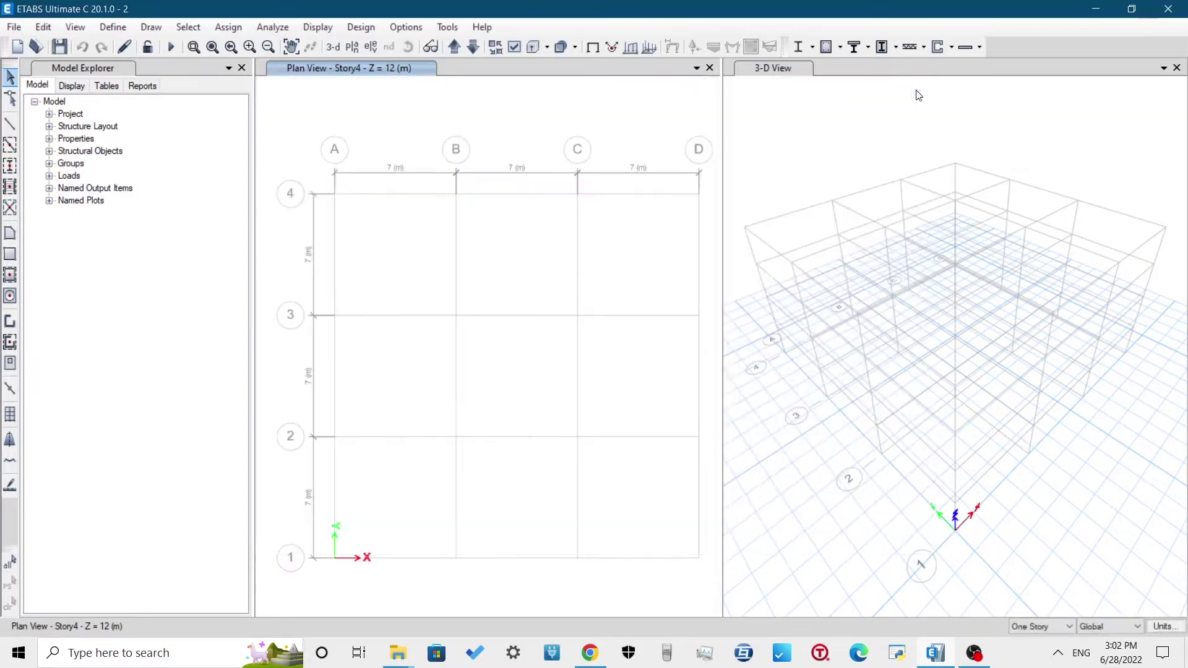
{"action": "left_click", "coordinate": [1164, 626]}
{"action": "left_click", "coordinate": [1100, 577]}
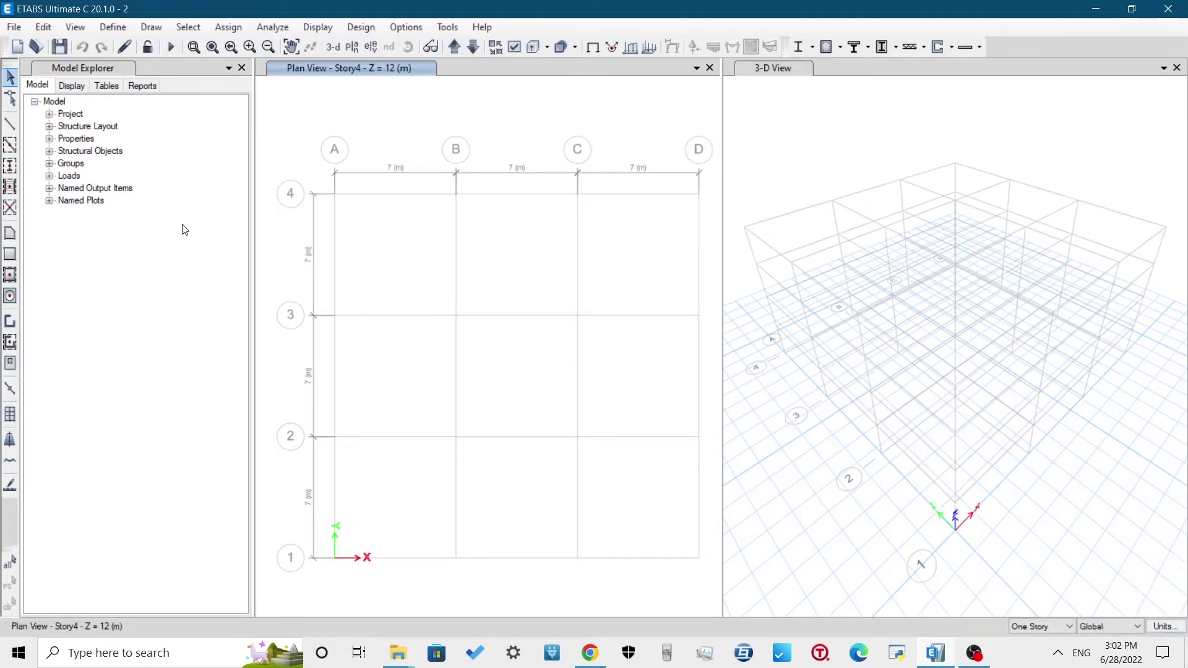
Open the materials list and inspect the existing M30 properties without changes
{"action": "left_click", "coordinate": [110, 28]}
{"action": "left_click", "coordinate": [115, 47]}
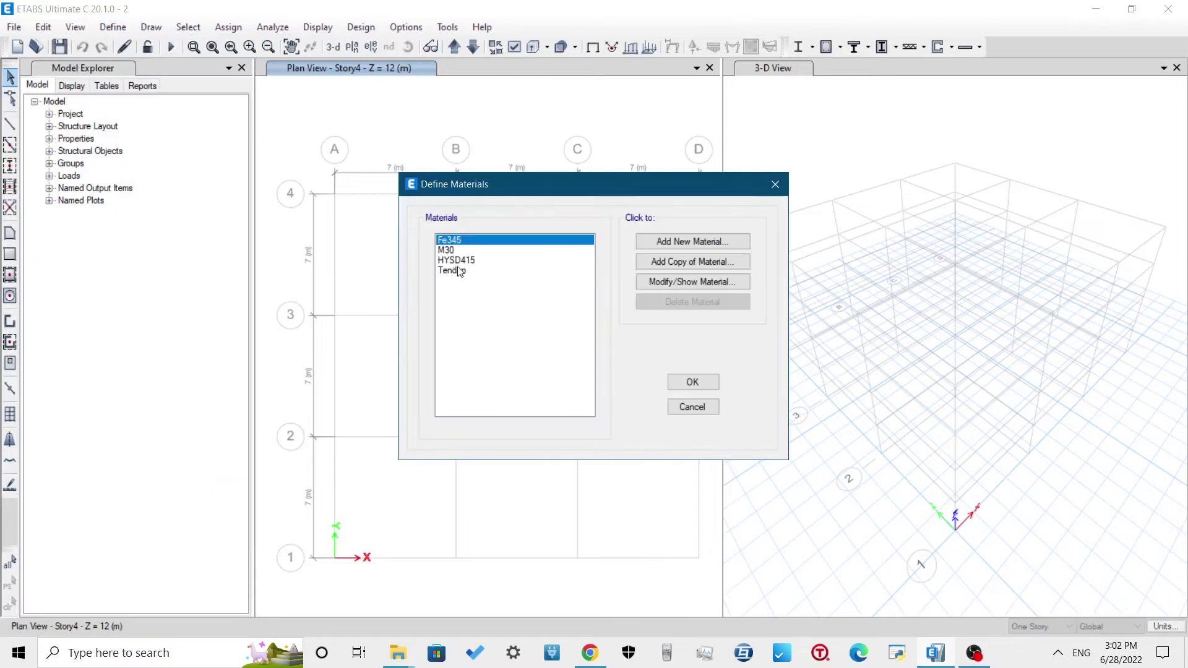
{"action": "left_click", "coordinate": [469, 248]}
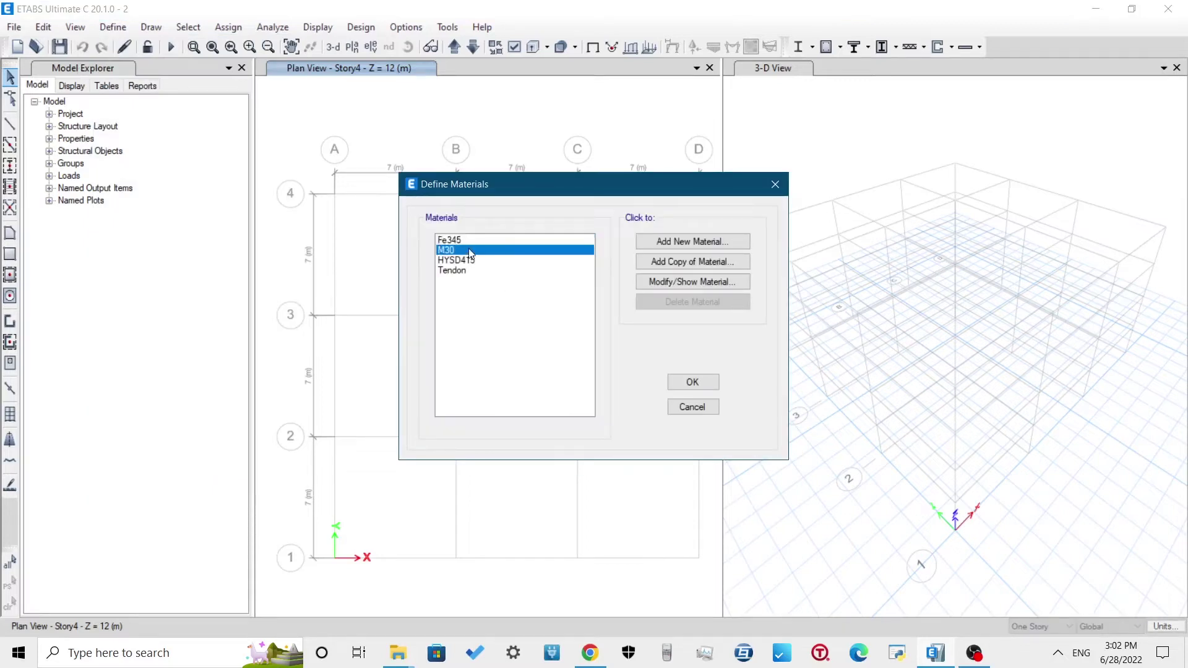
{"action": "left_click", "coordinate": [675, 283]}
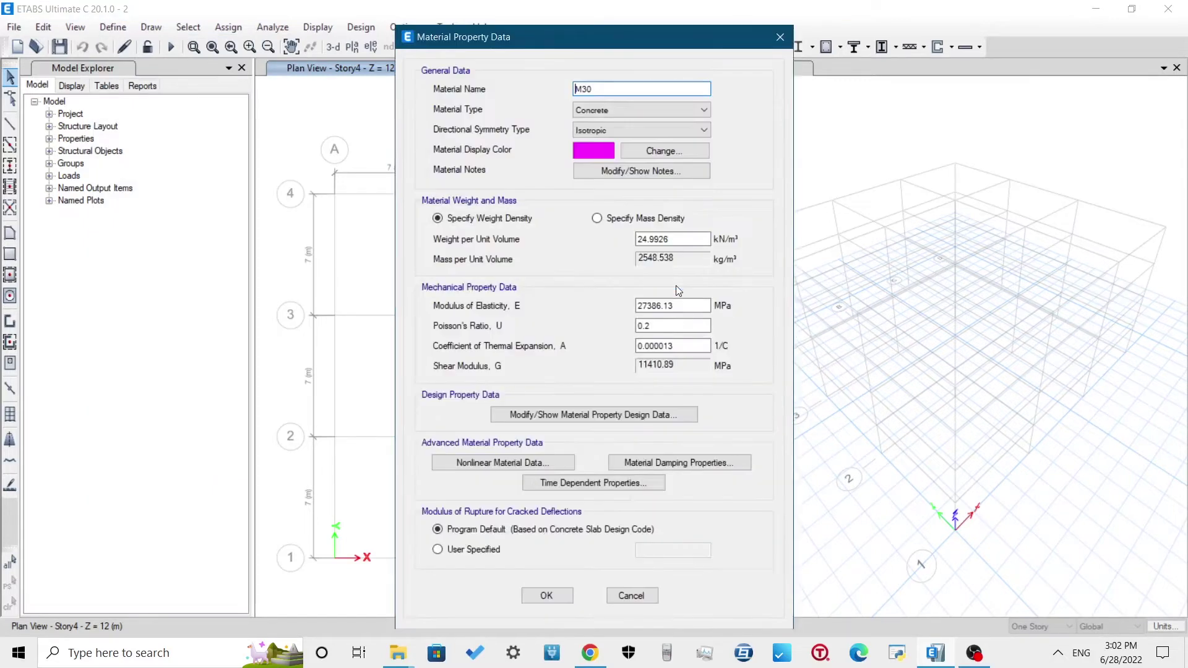
{"action": "left_click", "coordinate": [631, 596]}
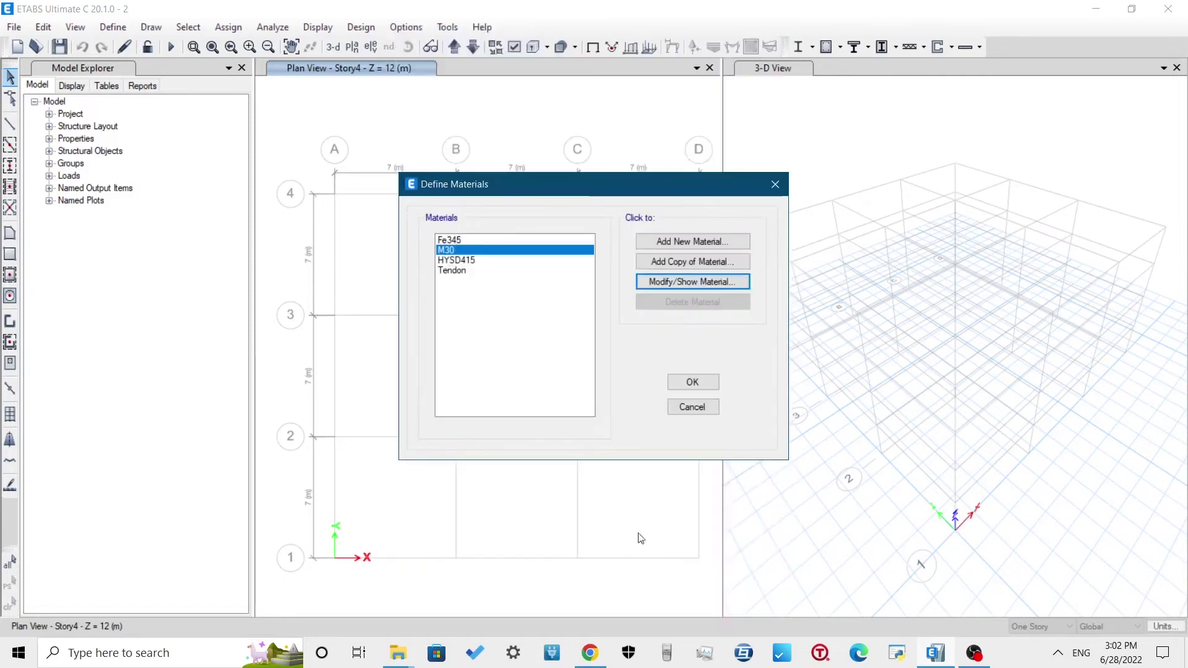
Add a new concrete material of Indian grade M25
{"action": "left_click", "coordinate": [692, 243]}
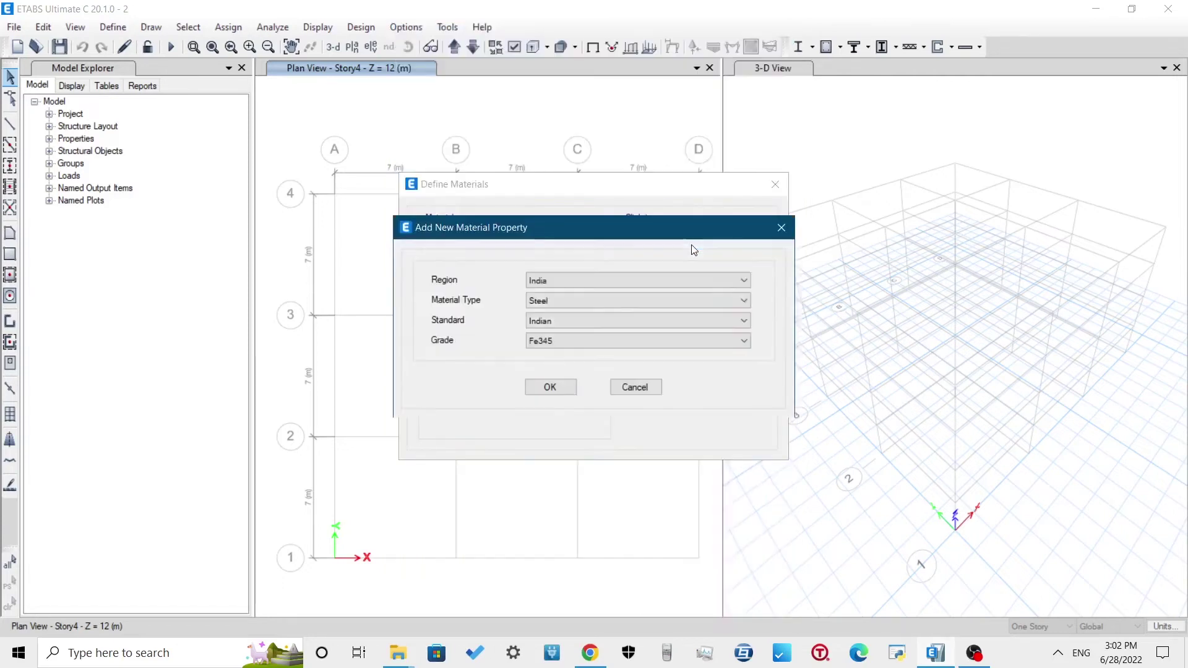
{"action": "left_click", "coordinate": [576, 300]}
{"action": "left_click", "coordinate": [570, 323]}
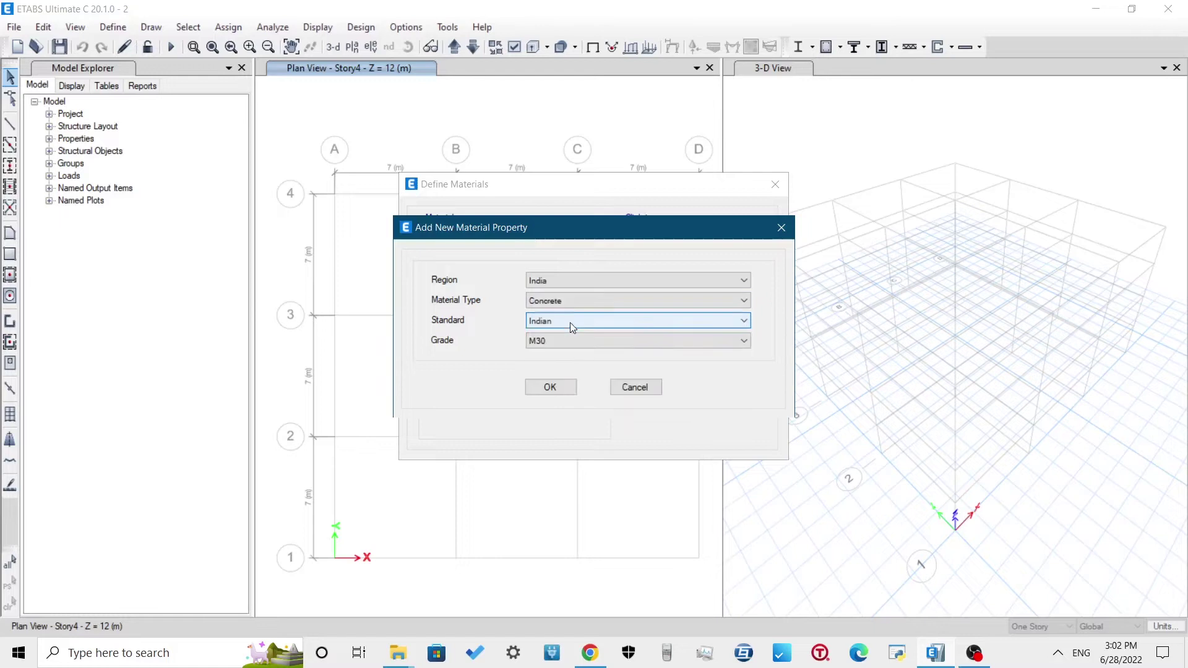
{"action": "left_click", "coordinate": [574, 346]}
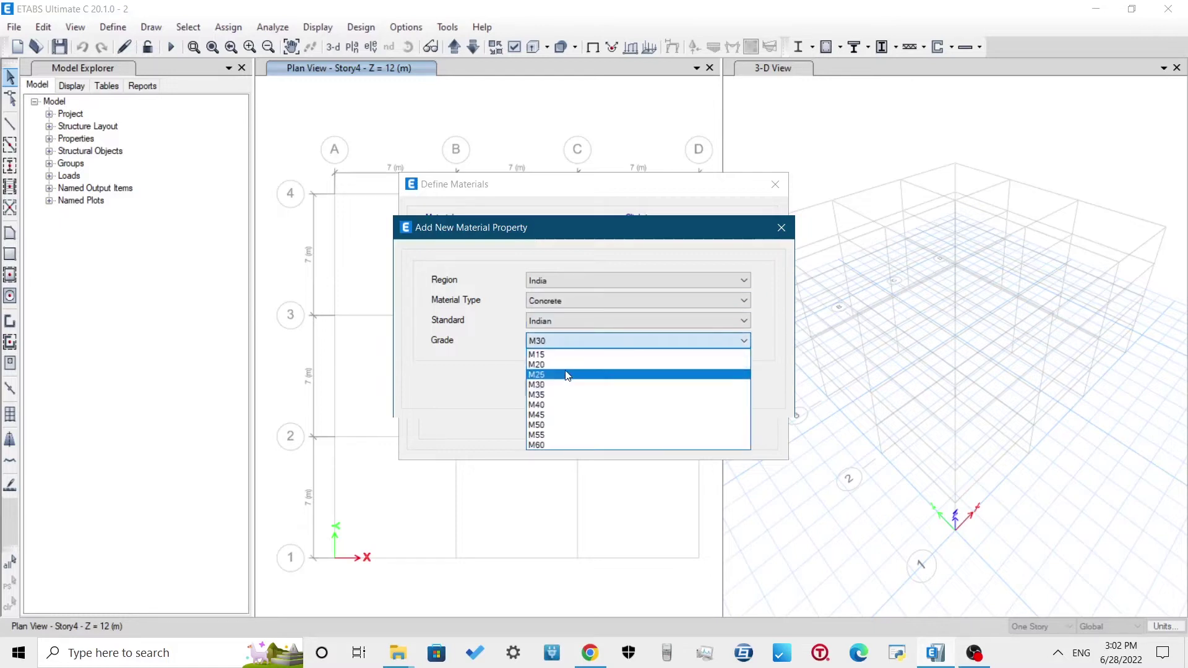
{"action": "left_click", "coordinate": [565, 370]}
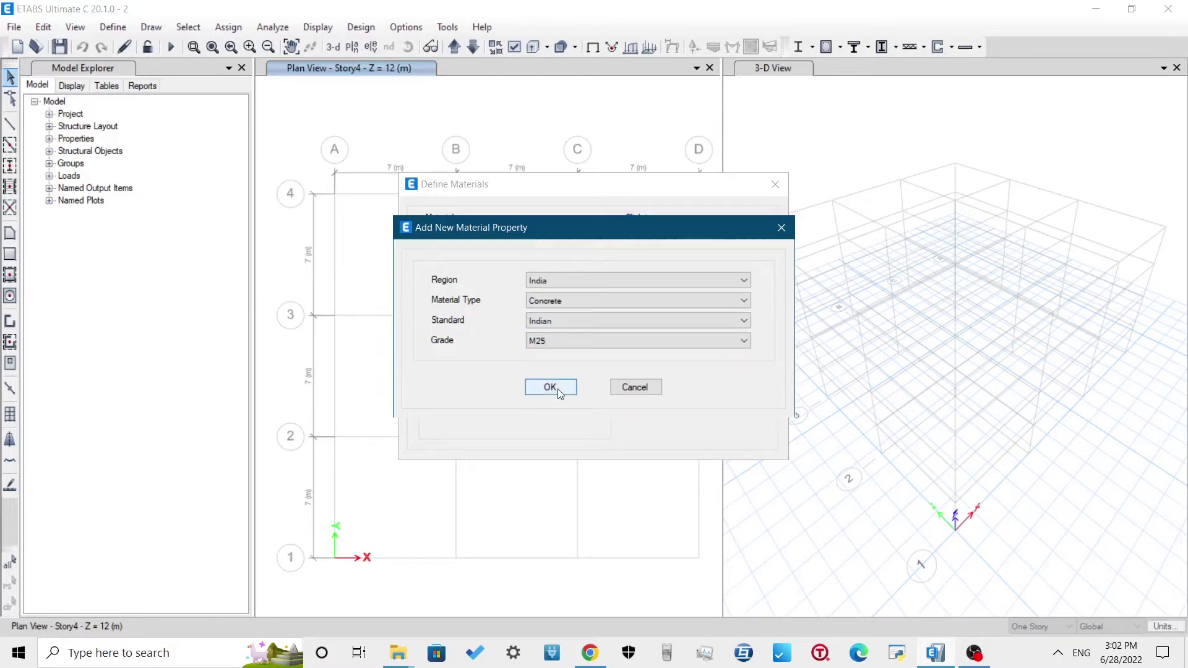
{"action": "left_click", "coordinate": [550, 388]}
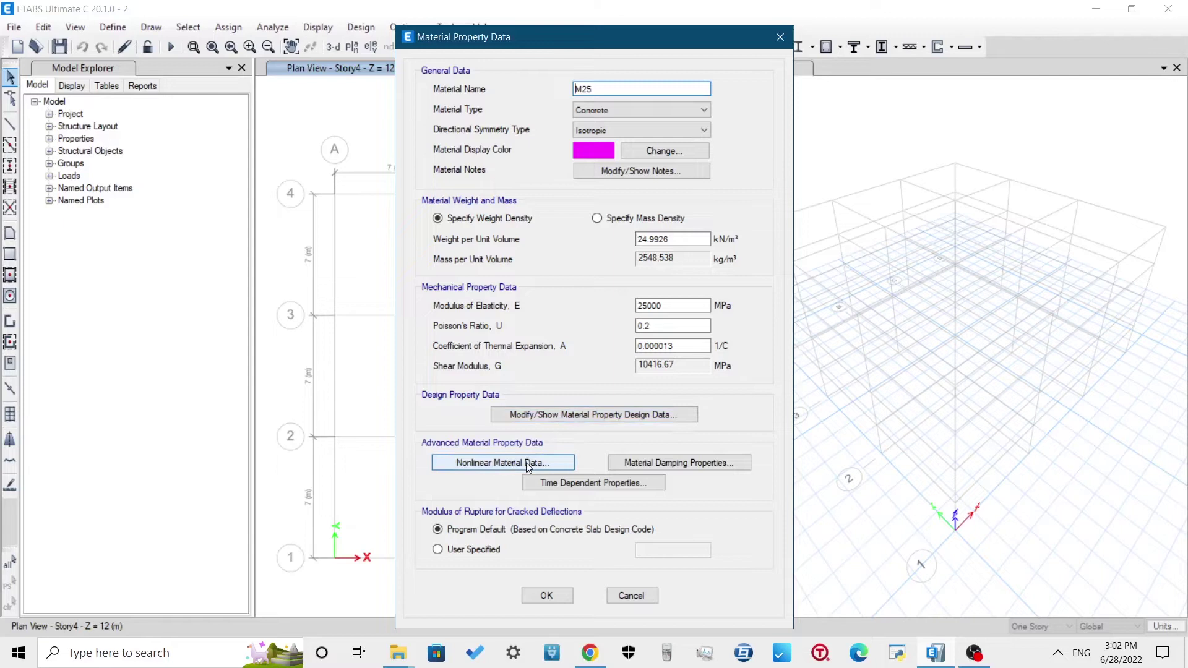
Review the M25 damping, time-dependent and nonlinear property data without changes
{"action": "left_click", "coordinate": [646, 461]}
{"action": "left_click", "coordinate": [547, 439]}
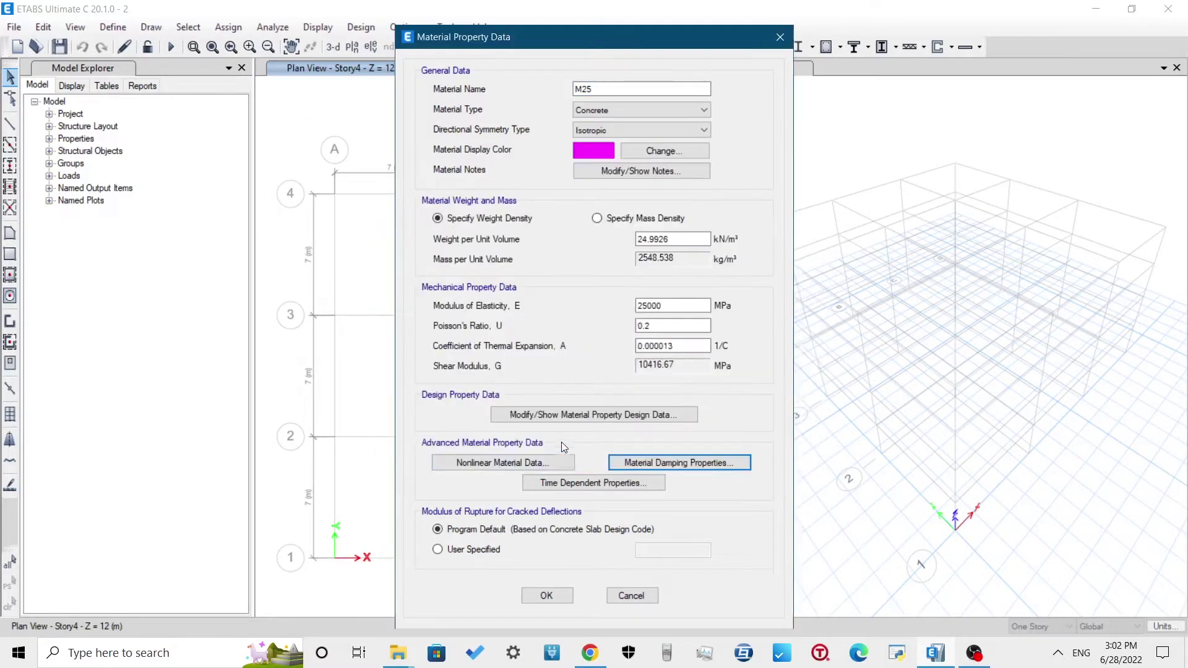
{"action": "left_click", "coordinate": [574, 486]}
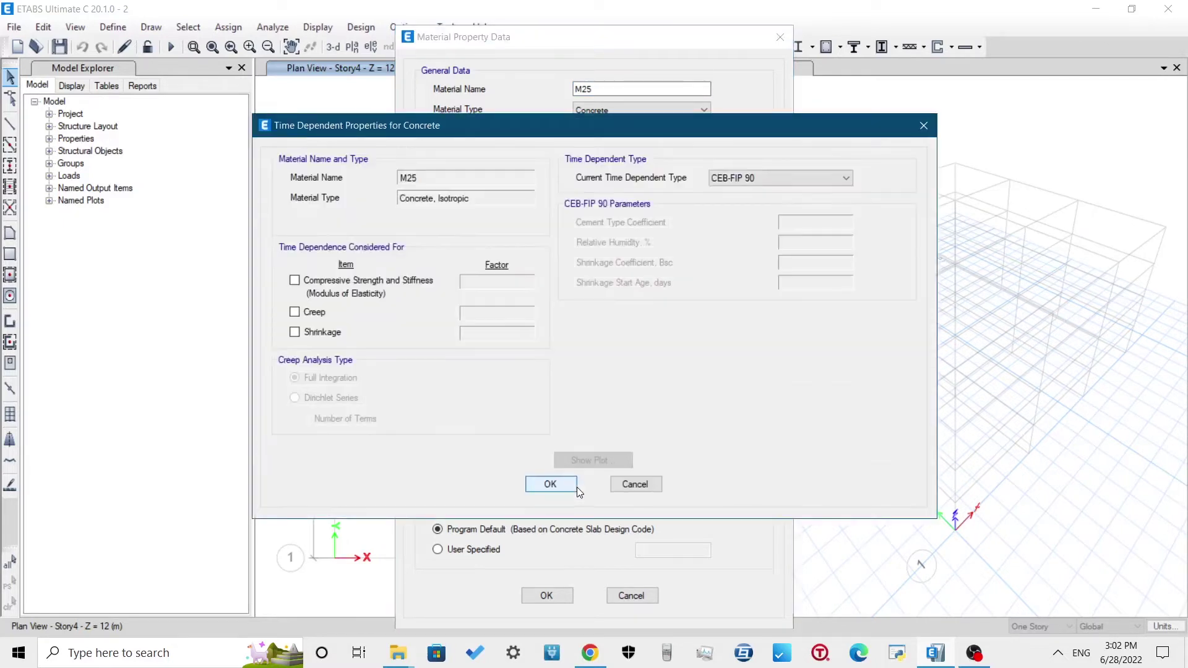
{"action": "left_click", "coordinate": [549, 483]}
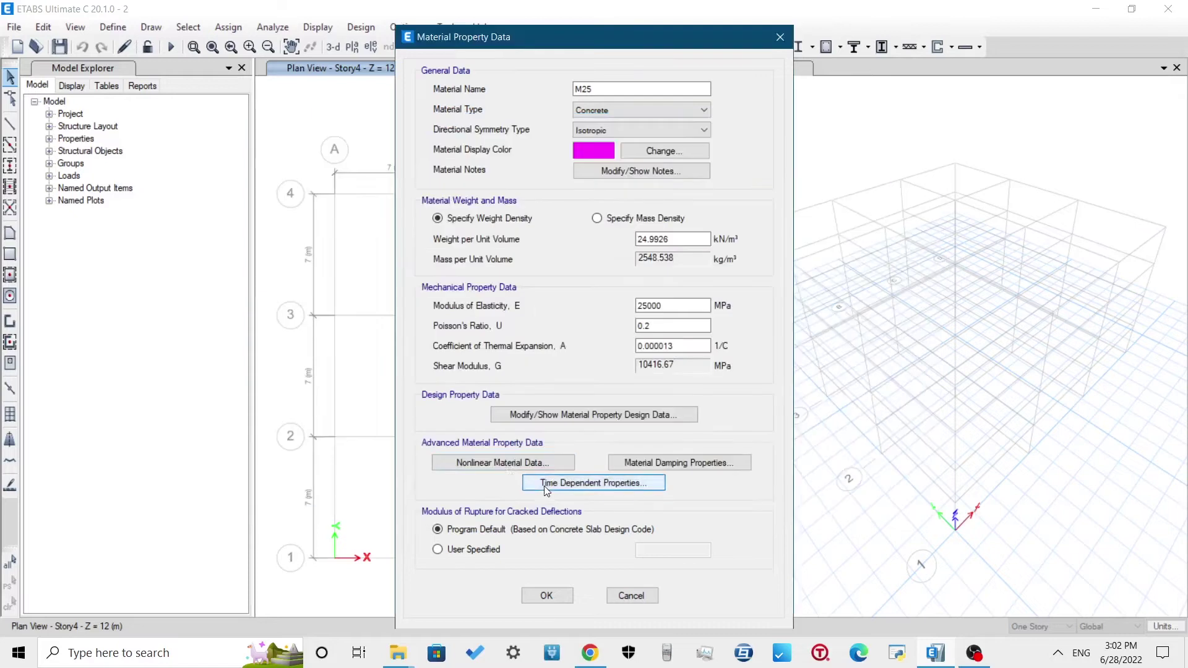
{"action": "left_click", "coordinate": [504, 464]}
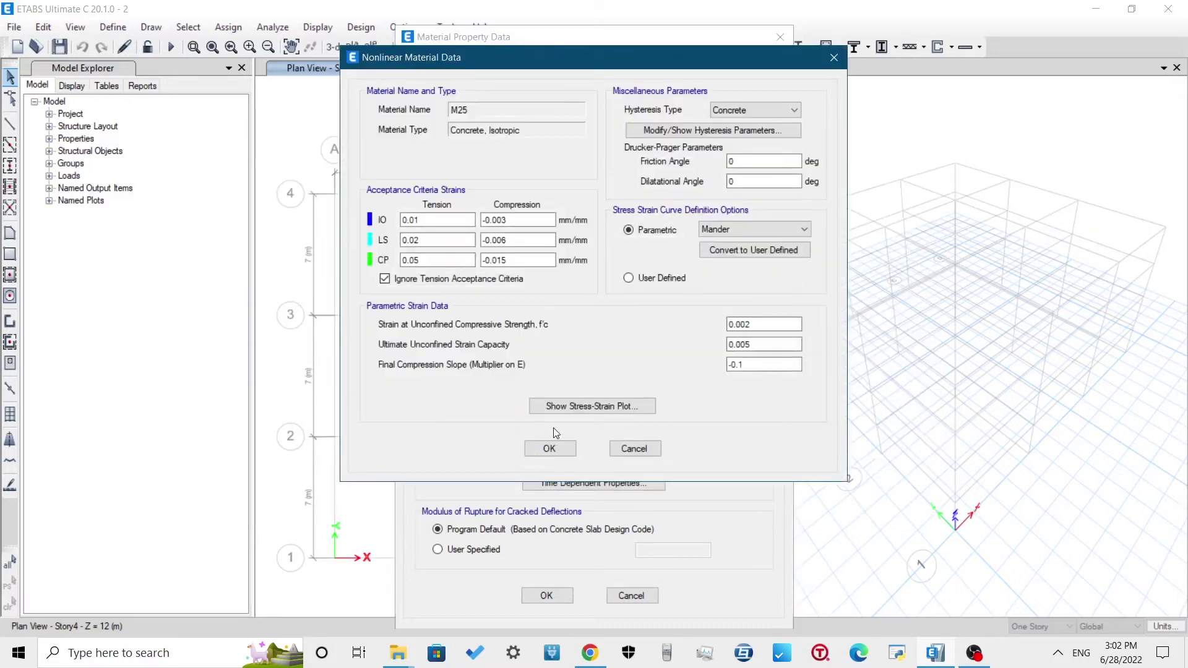
{"action": "left_click", "coordinate": [550, 446]}
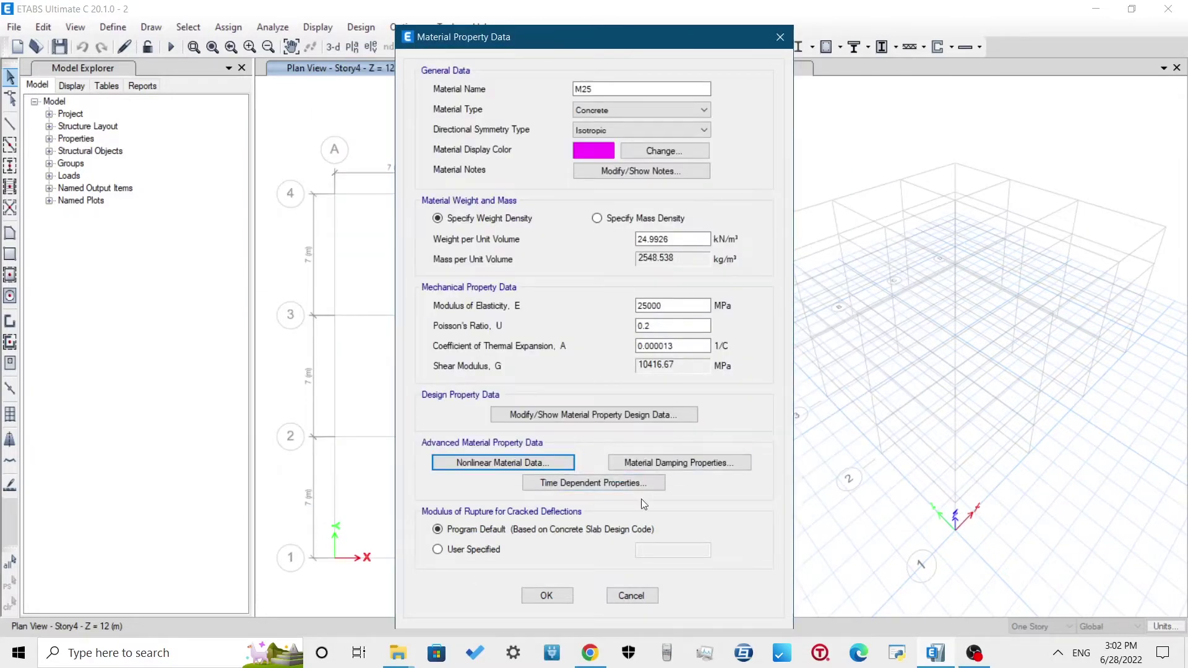
Accept M25, then add a new rebar material of Indian HYSD Grade 500
{"action": "left_click", "coordinate": [547, 596]}
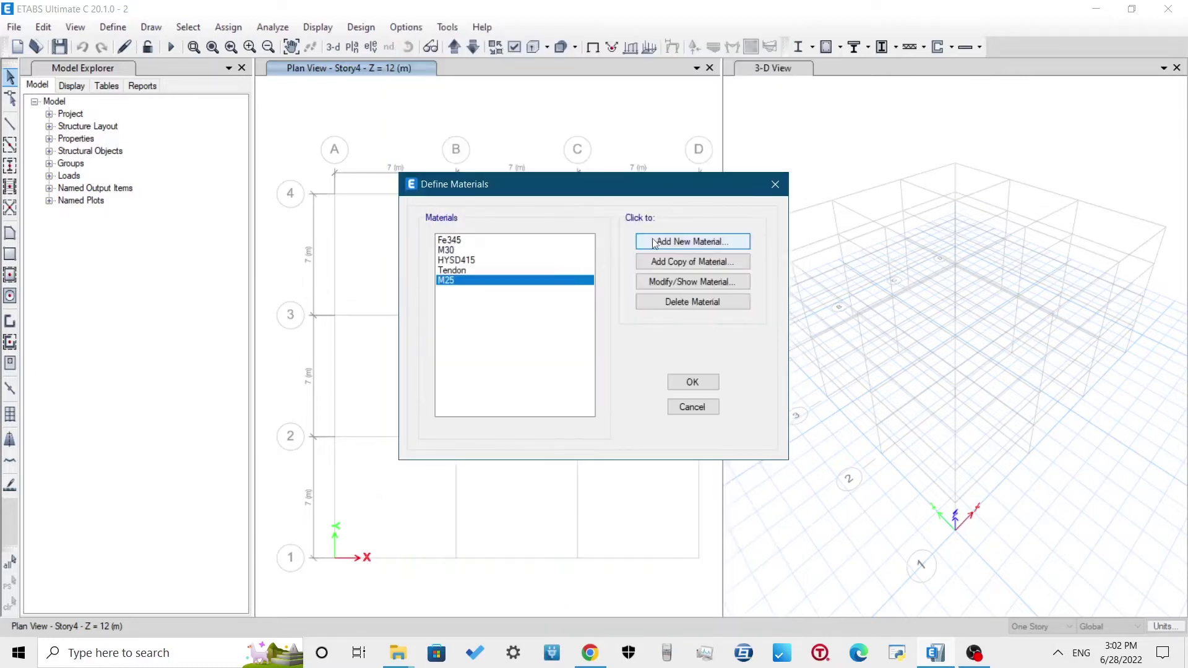
{"action": "left_click", "coordinate": [683, 243]}
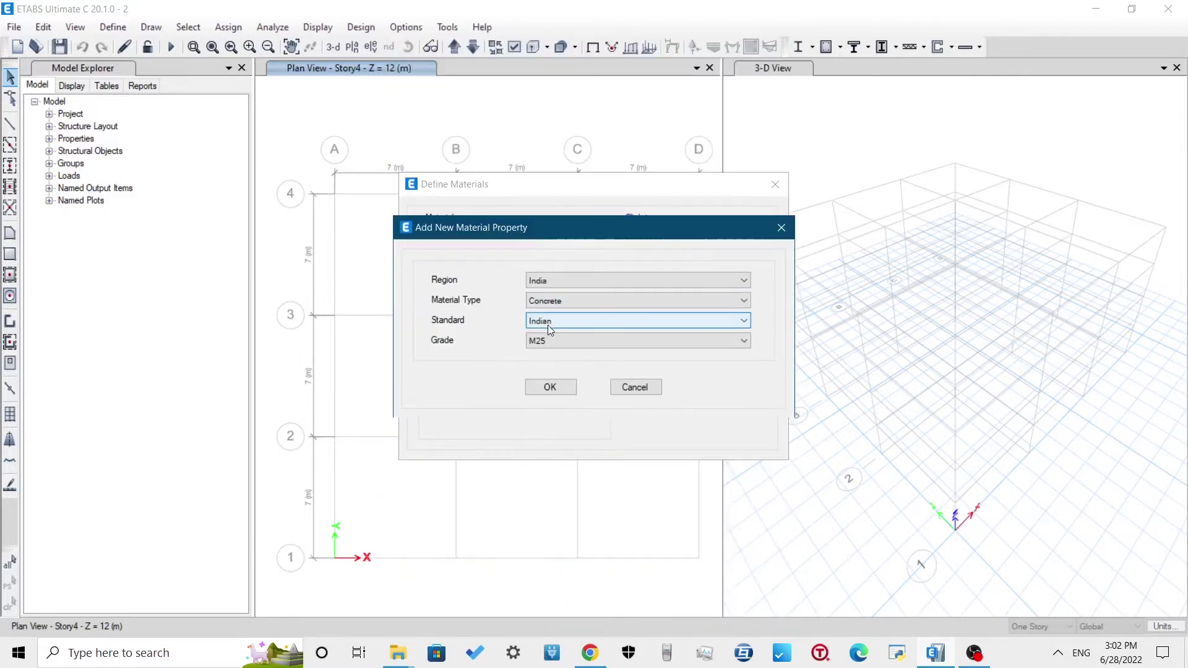
{"action": "left_click", "coordinate": [585, 302]}
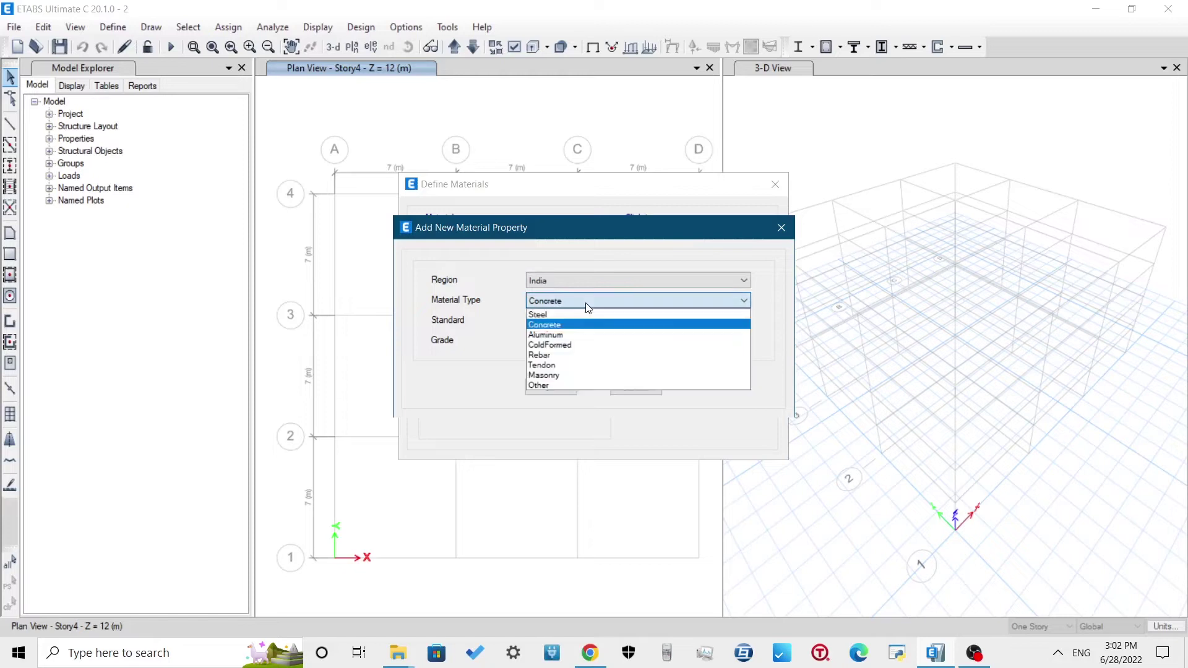
{"action": "left_click", "coordinate": [566, 355]}
{"action": "left_click", "coordinate": [581, 342]}
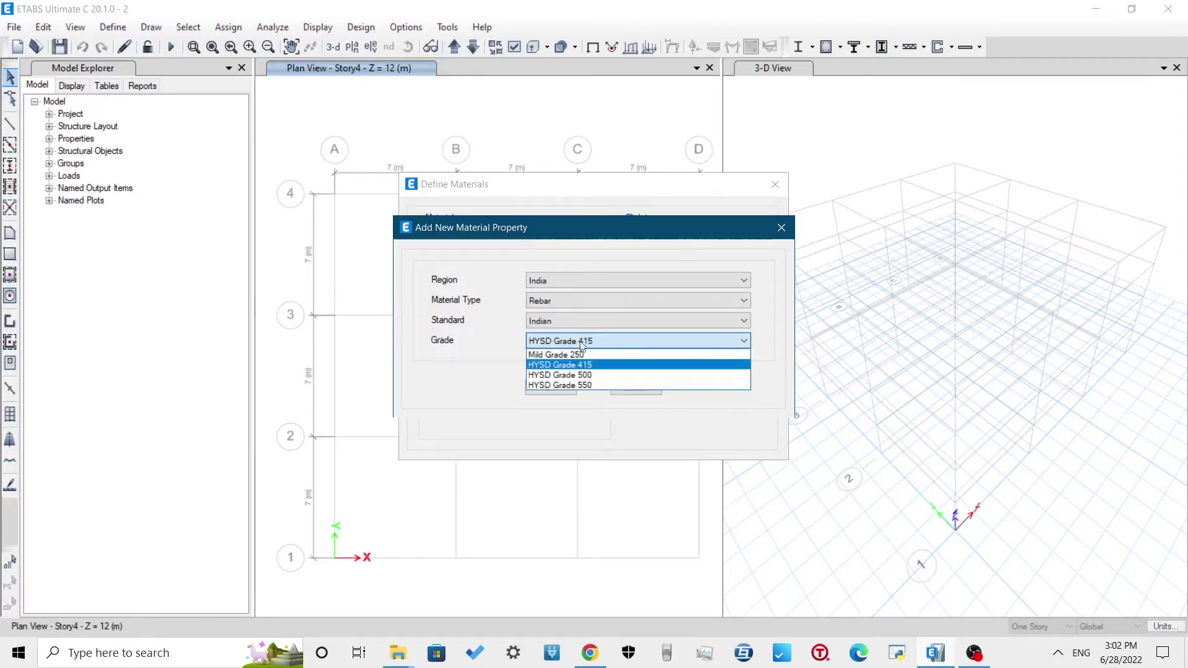
{"action": "left_click", "coordinate": [567, 375]}
{"action": "left_click", "coordinate": [550, 388]}
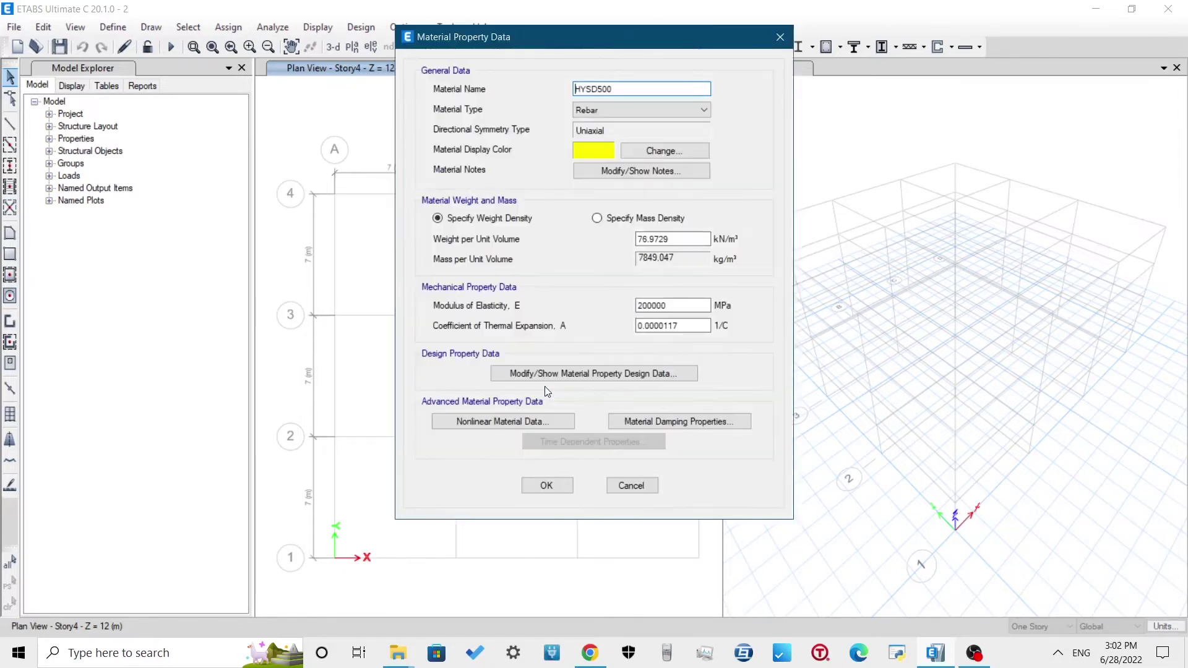
Set HYSD500 unit weight to 78.5 kN/m³, confirm its 500 MPa yield strength, and accept
{"action": "double_click", "coordinate": [682, 239]}
{"action": "type", "text": "78.5"}
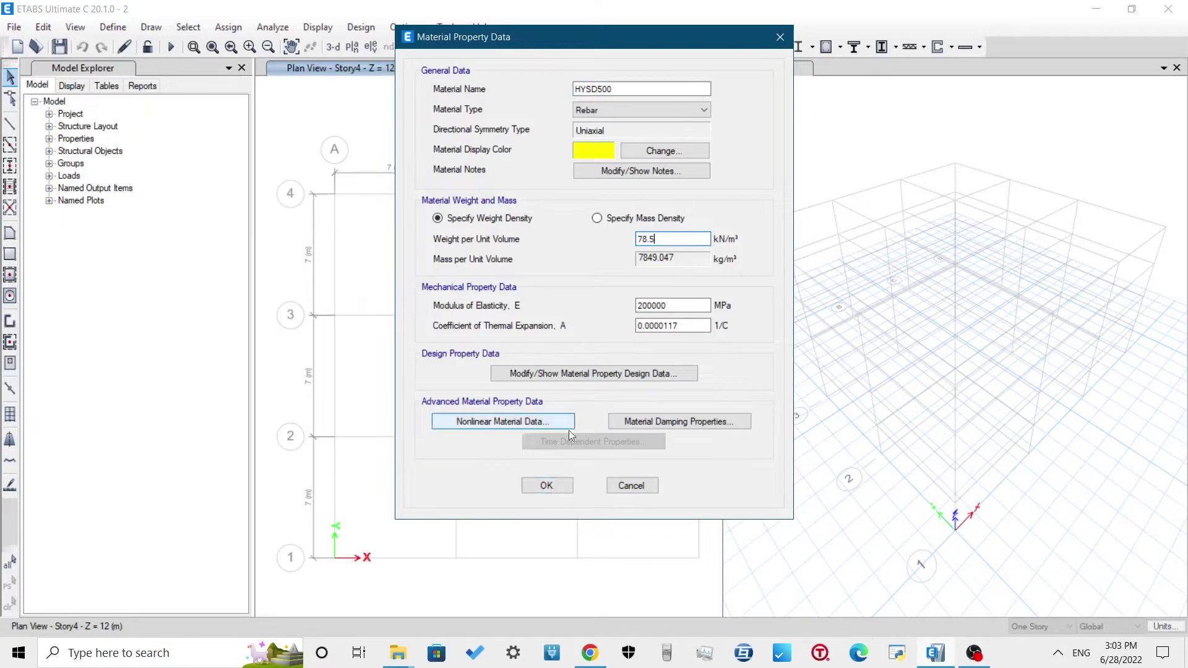
{"action": "left_click", "coordinate": [592, 370]}
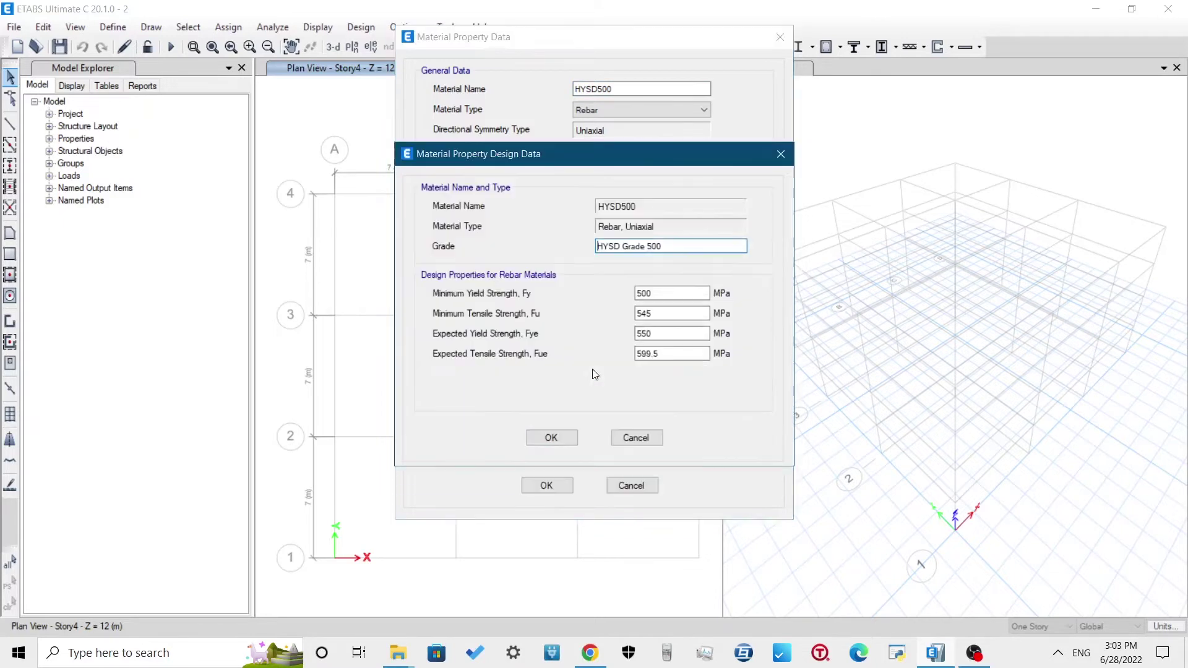
{"action": "left_click", "coordinate": [663, 294]}
{"action": "key", "text": "Tab"}
{"action": "key", "text": "Tab"}
{"action": "key", "text": "Tab"}
{"action": "left_click", "coordinate": [546, 441]}
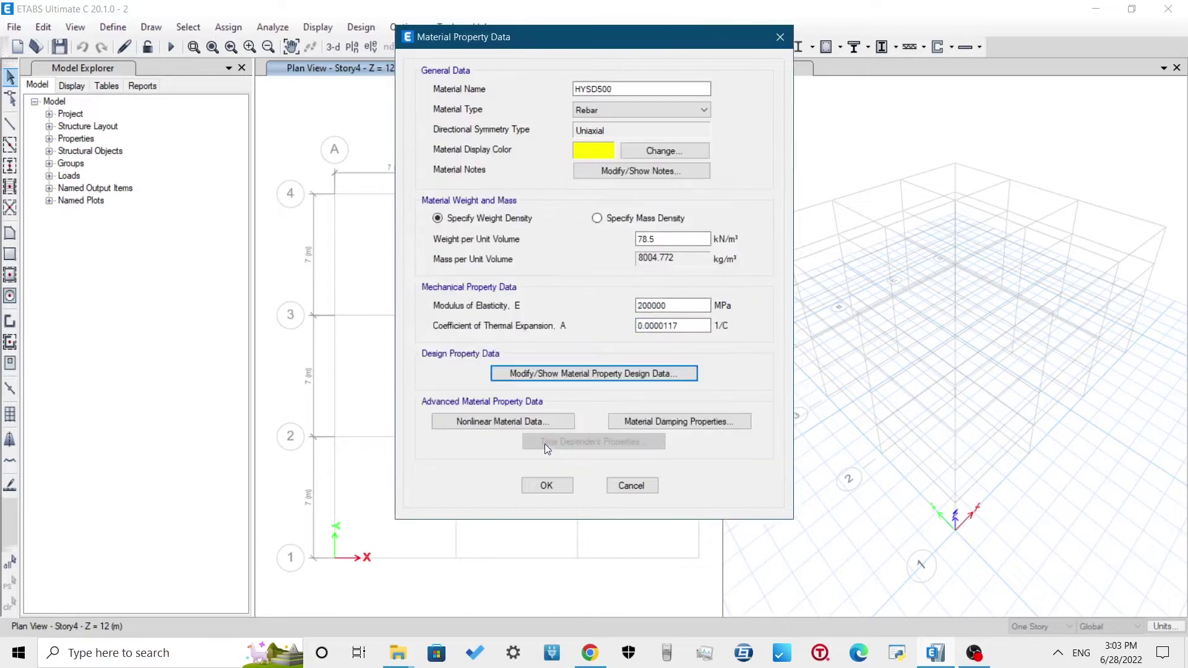
{"action": "left_click", "coordinate": [550, 487]}
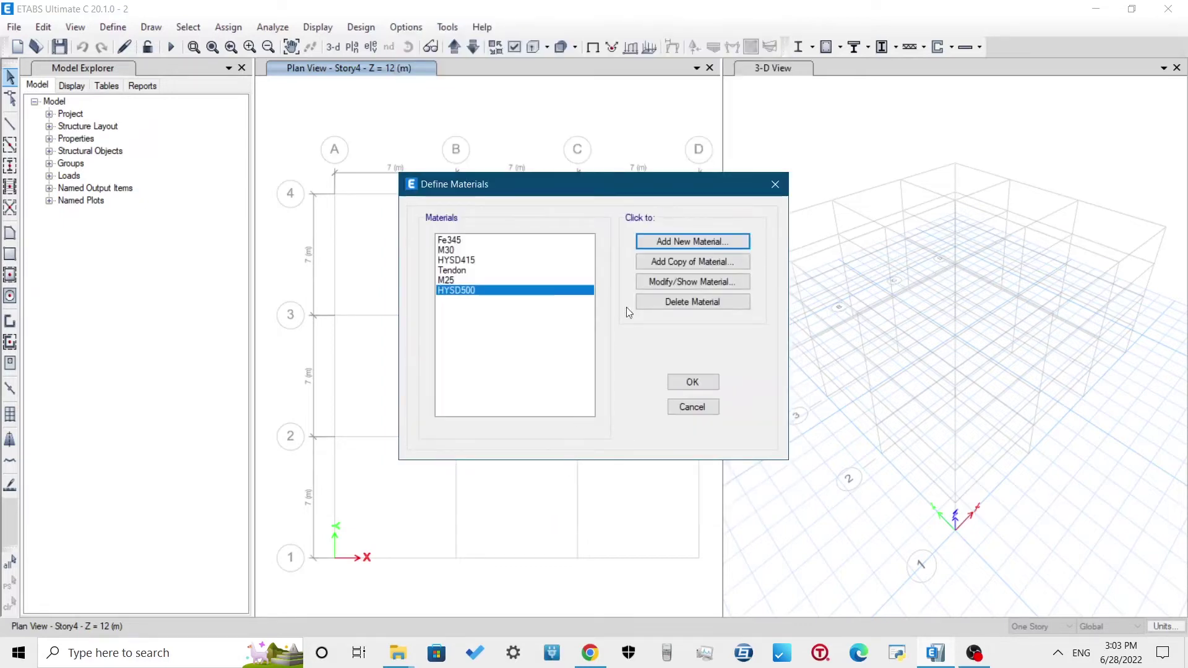
Browse the HYSD415, Tendon and M30 entries in the materials list
{"action": "left_click", "coordinate": [465, 261]}
{"action": "left_click", "coordinate": [463, 271]}
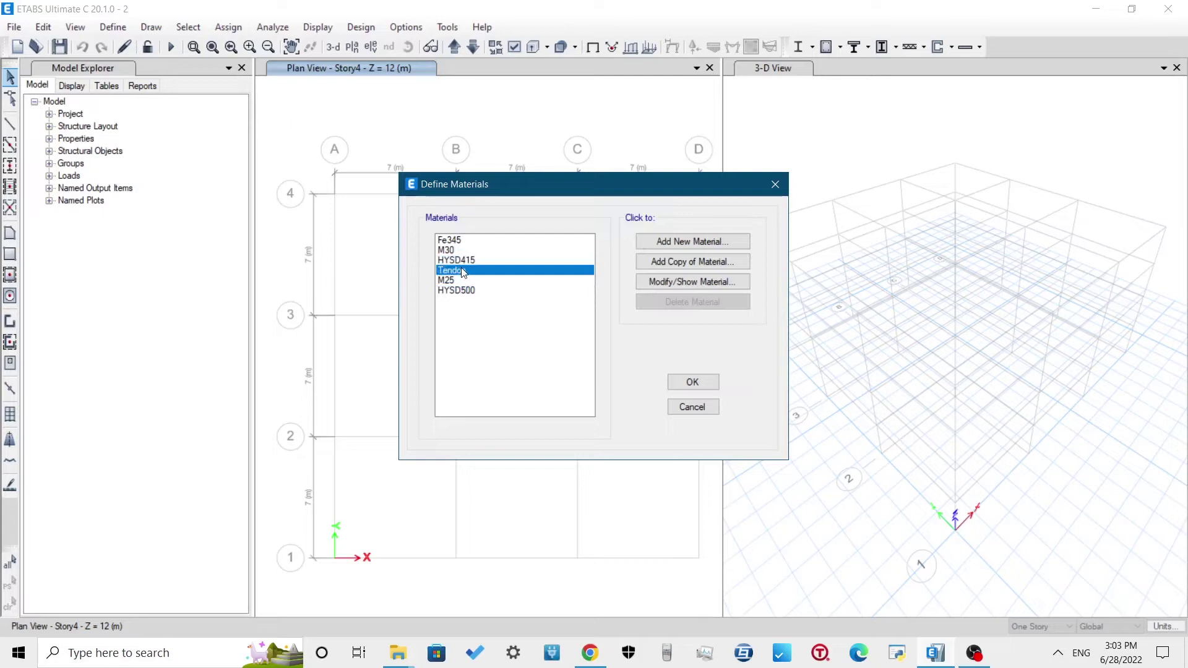
{"action": "left_click", "coordinate": [480, 251]}
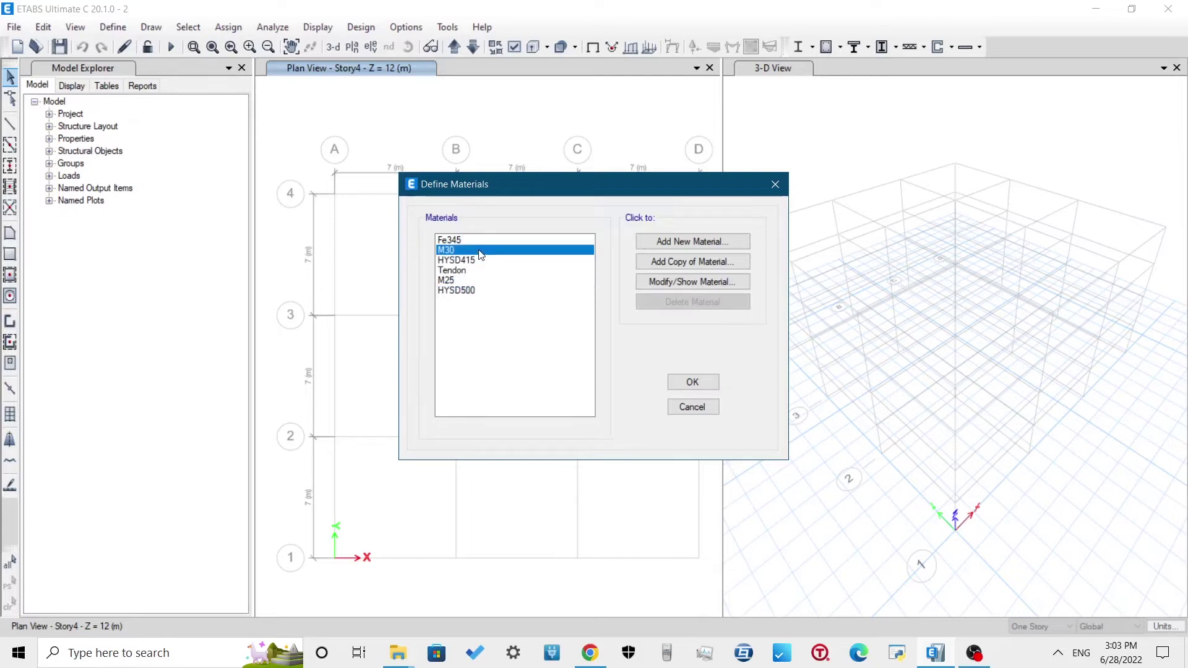
Close materials and delete the nine default frame sections
{"action": "left_click", "coordinate": [694, 384]}
{"action": "left_click", "coordinate": [103, 26]}
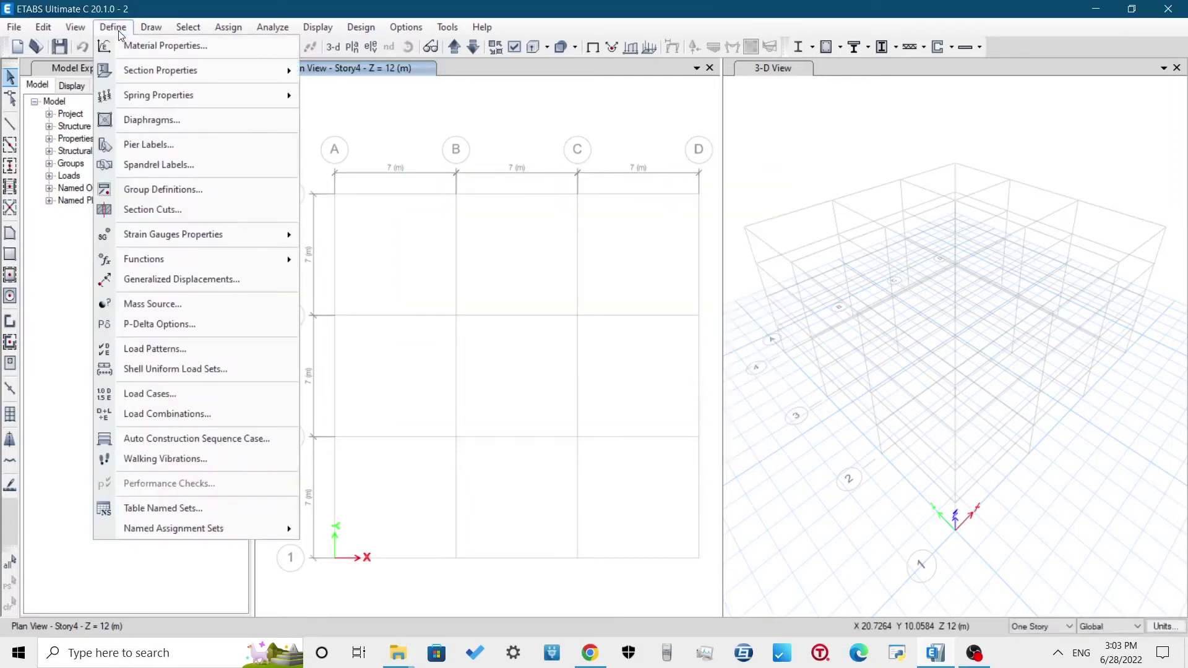
{"action": "mouse_move", "coordinate": [135, 72]}
{"action": "left_click", "coordinate": [317, 70]}
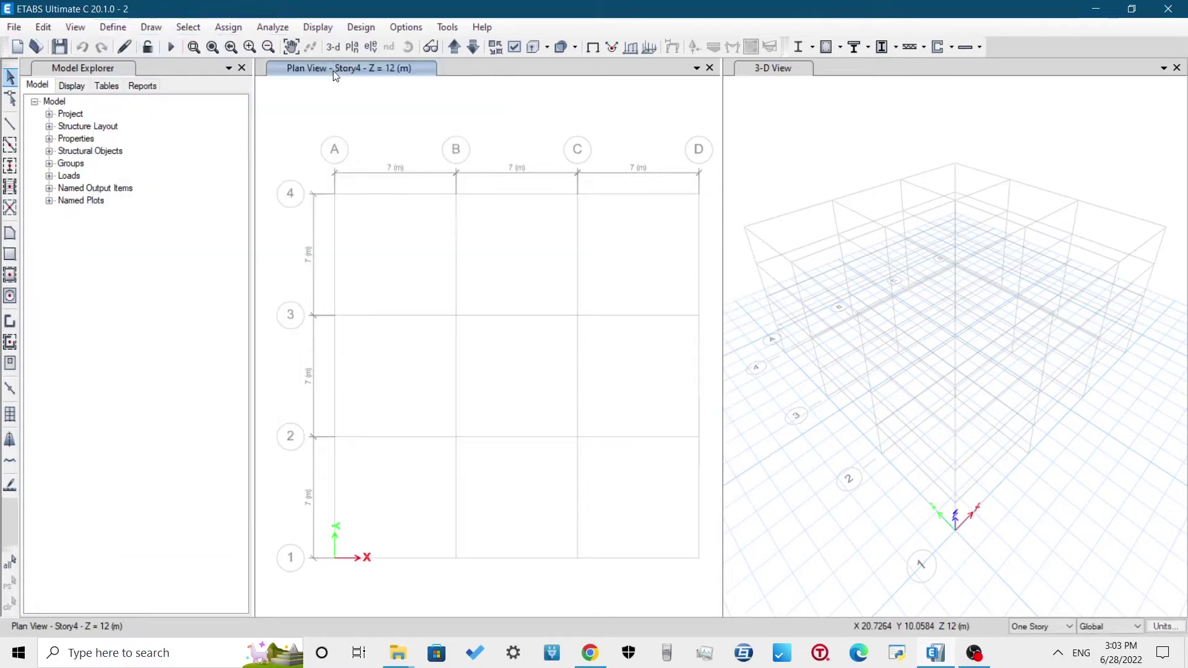
{"action": "left_click", "coordinate": [712, 304]}
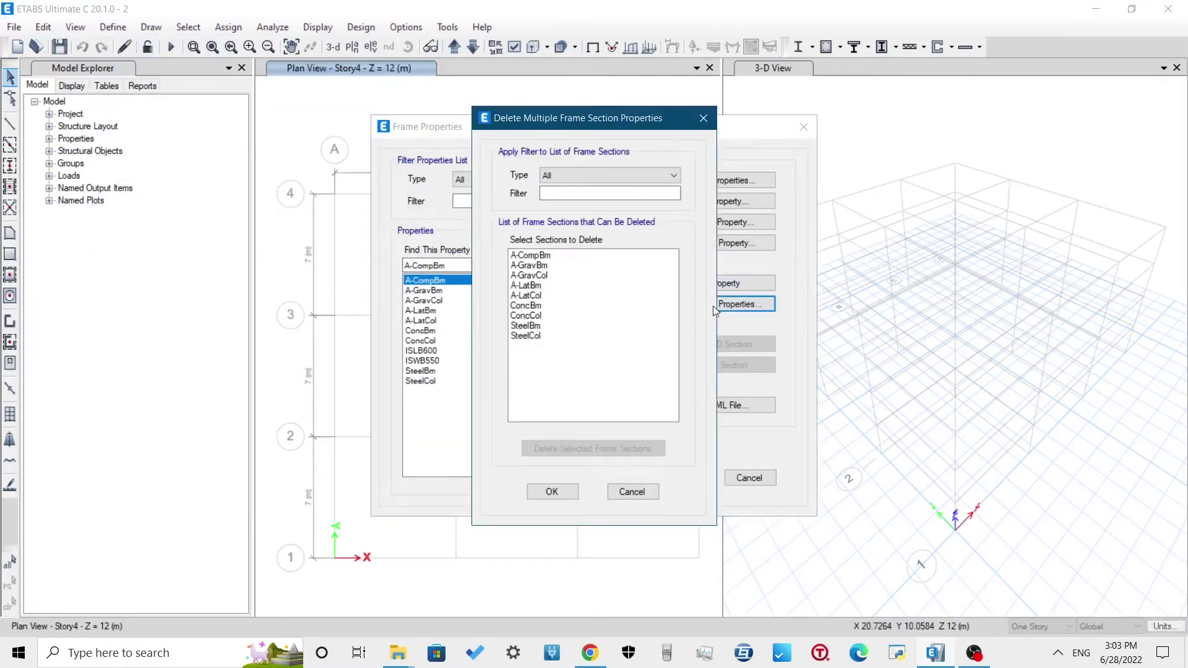
{"action": "left_click_drag", "start_coordinate": [545, 255], "coordinate": [535, 344]}
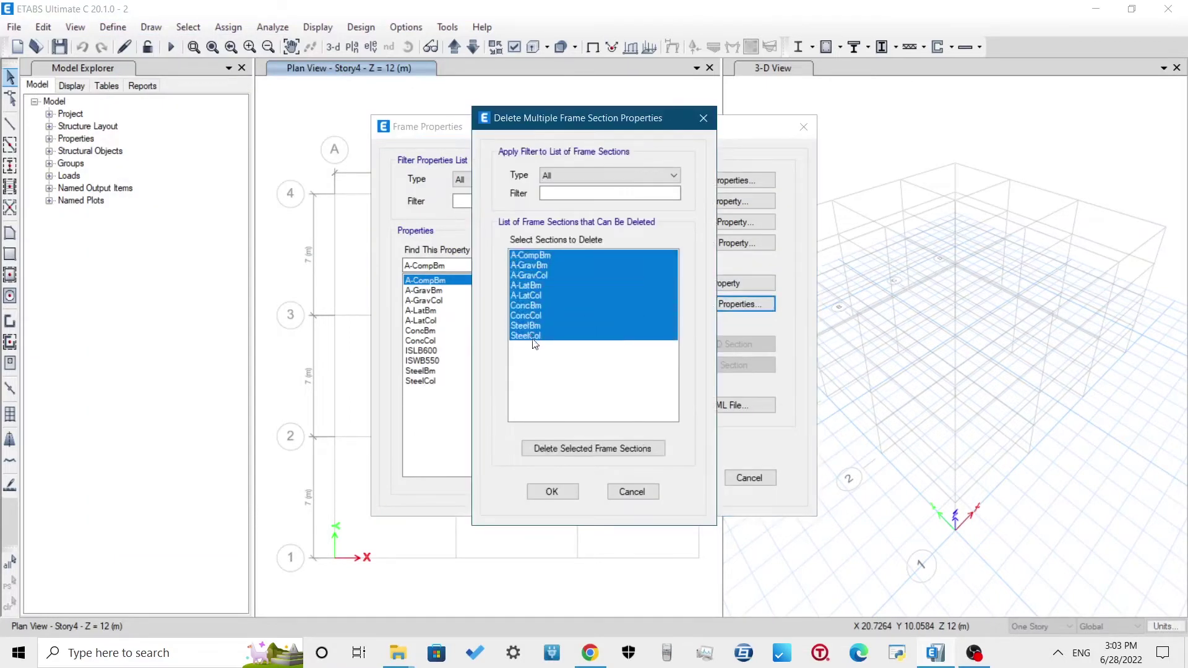
{"action": "left_click", "coordinate": [581, 447]}
Delete the ISWB550 section, leaving only ISLB600
{"action": "left_click", "coordinate": [546, 258]}
{"action": "left_click", "coordinate": [545, 266]}
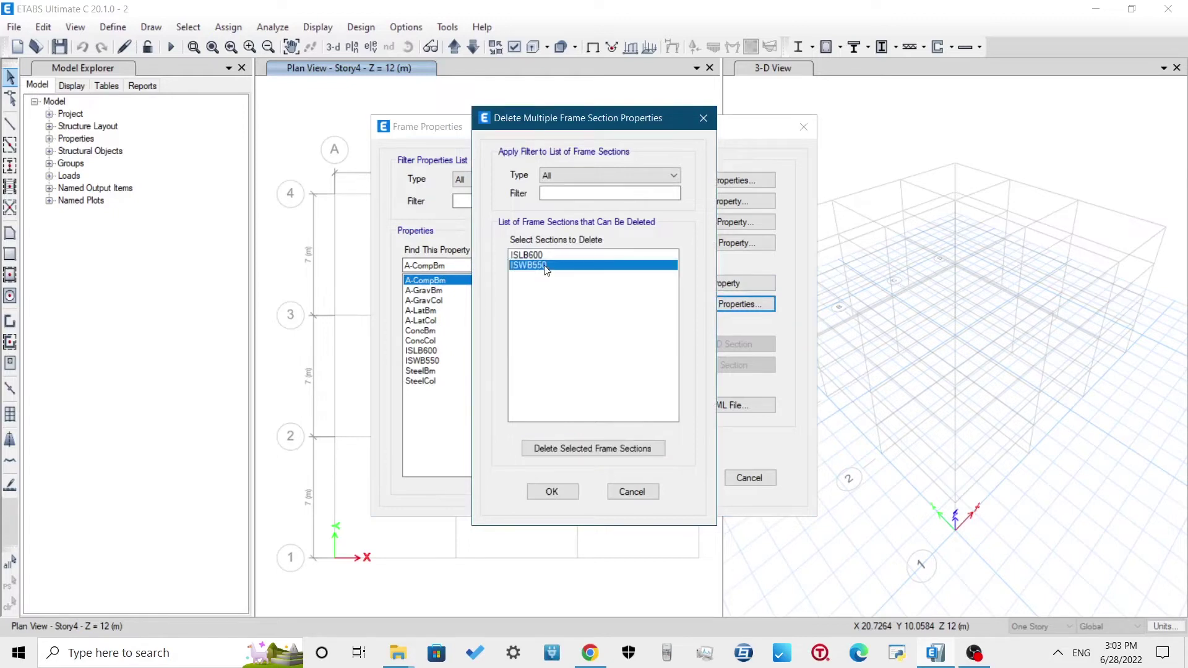
{"action": "left_click", "coordinate": [583, 446]}
{"action": "left_click", "coordinate": [550, 493]}
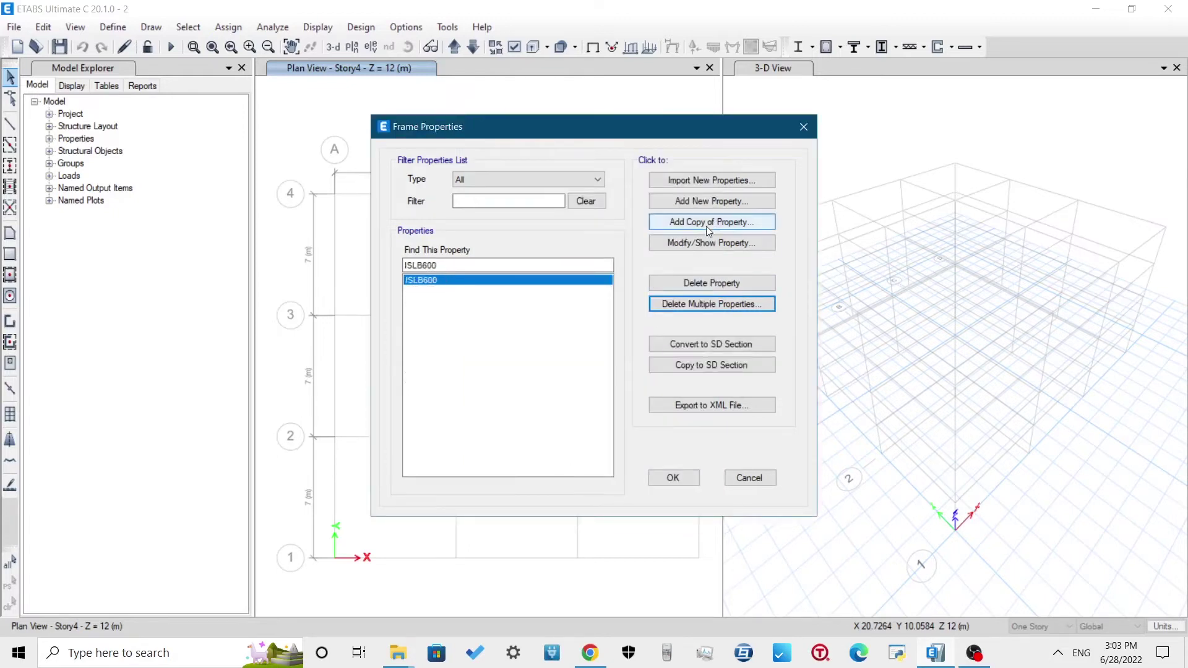
Add concrete rectangular section 'Column 300*300' in M25 with 300 mm depth and width
{"action": "left_click", "coordinate": [699, 201]}
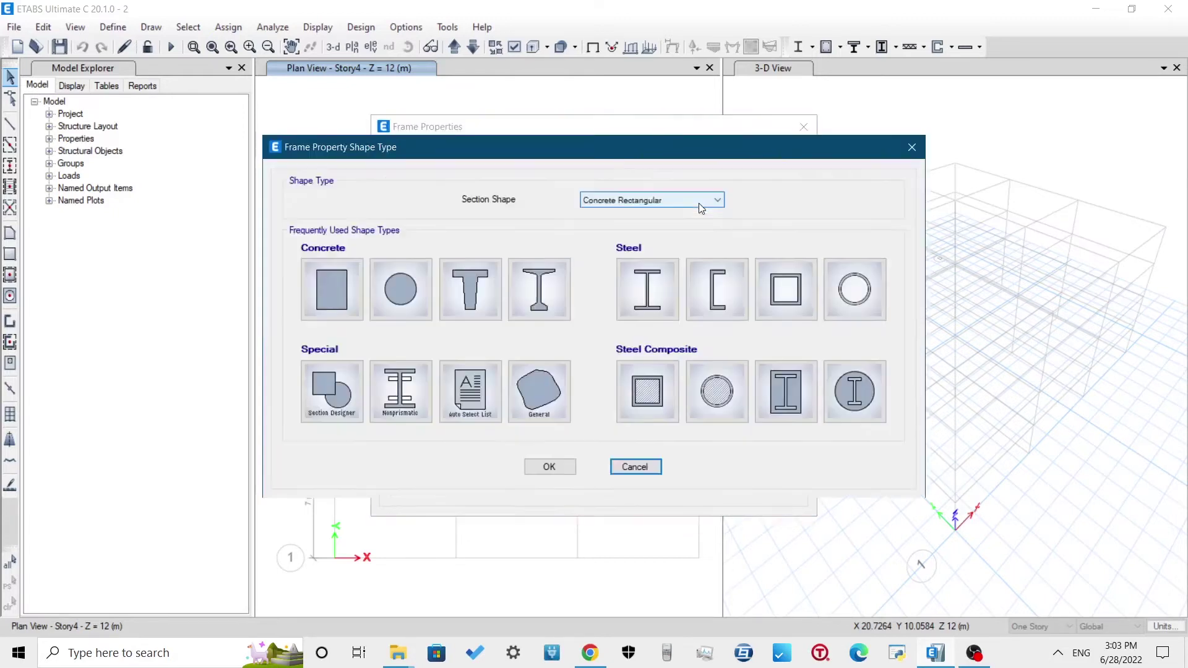
{"action": "left_click", "coordinate": [330, 301]}
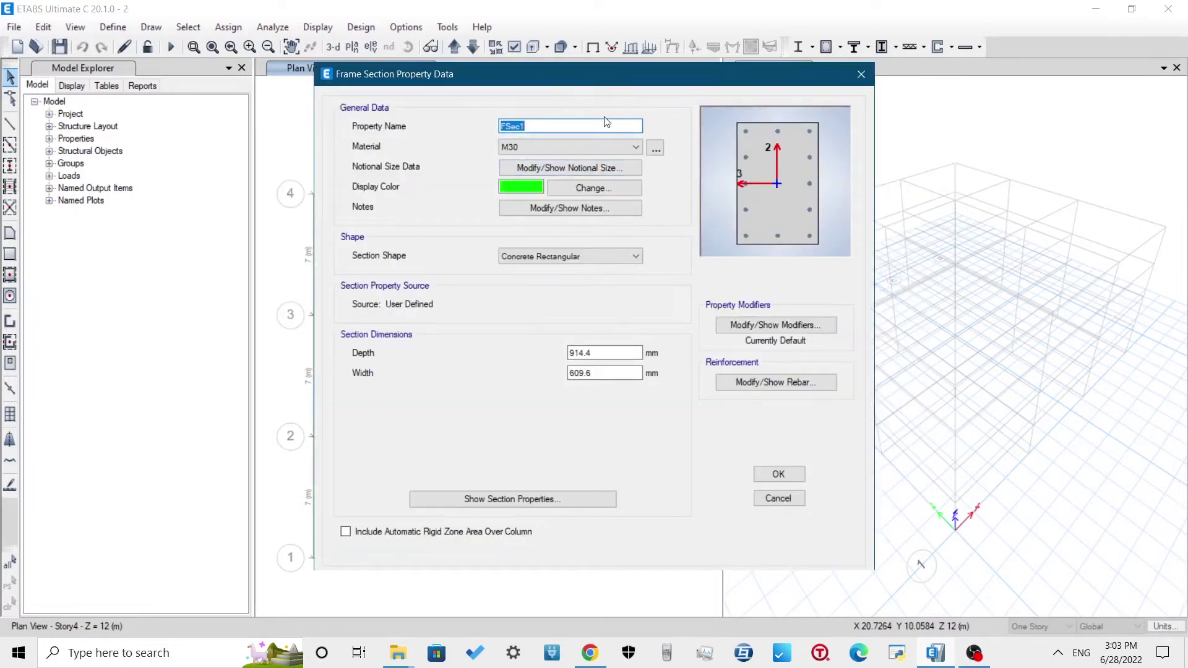
{"action": "type", "text": "Column 300*300"}
{"action": "left_click", "coordinate": [596, 148]}
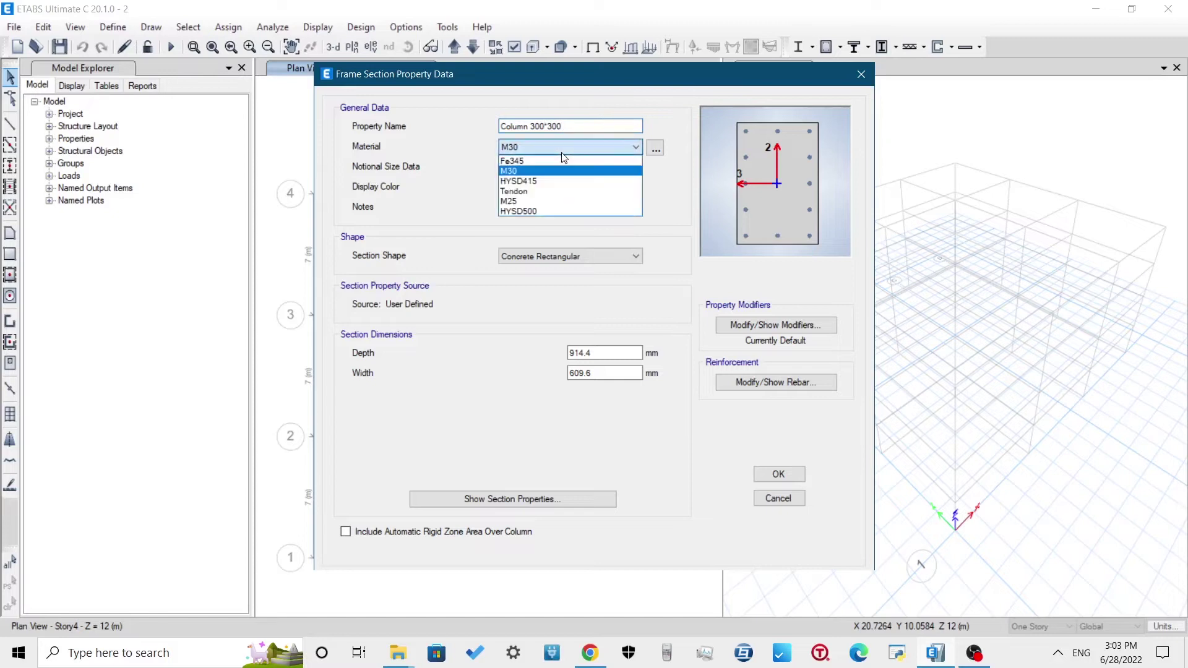
{"action": "left_click", "coordinate": [536, 200]}
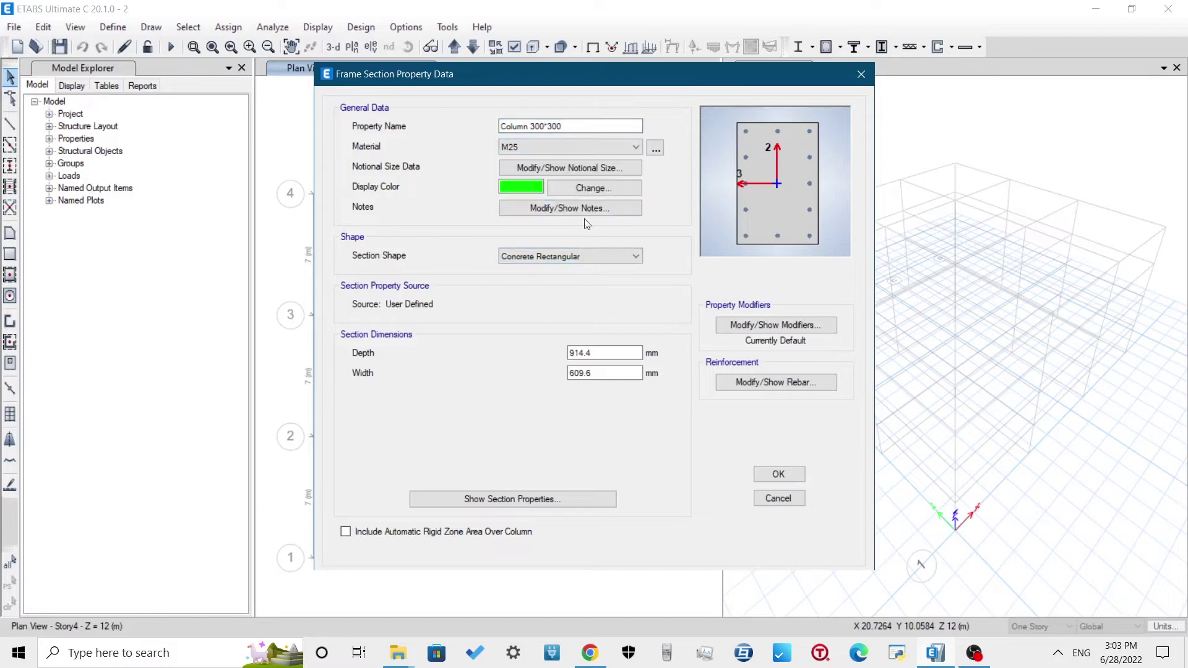
{"action": "left_click_drag", "start_coordinate": [614, 353], "coordinate": [542, 359]}
{"action": "type", "text": "300"}
{"action": "key", "text": "Tab"}
{"action": "type", "text": "3"}
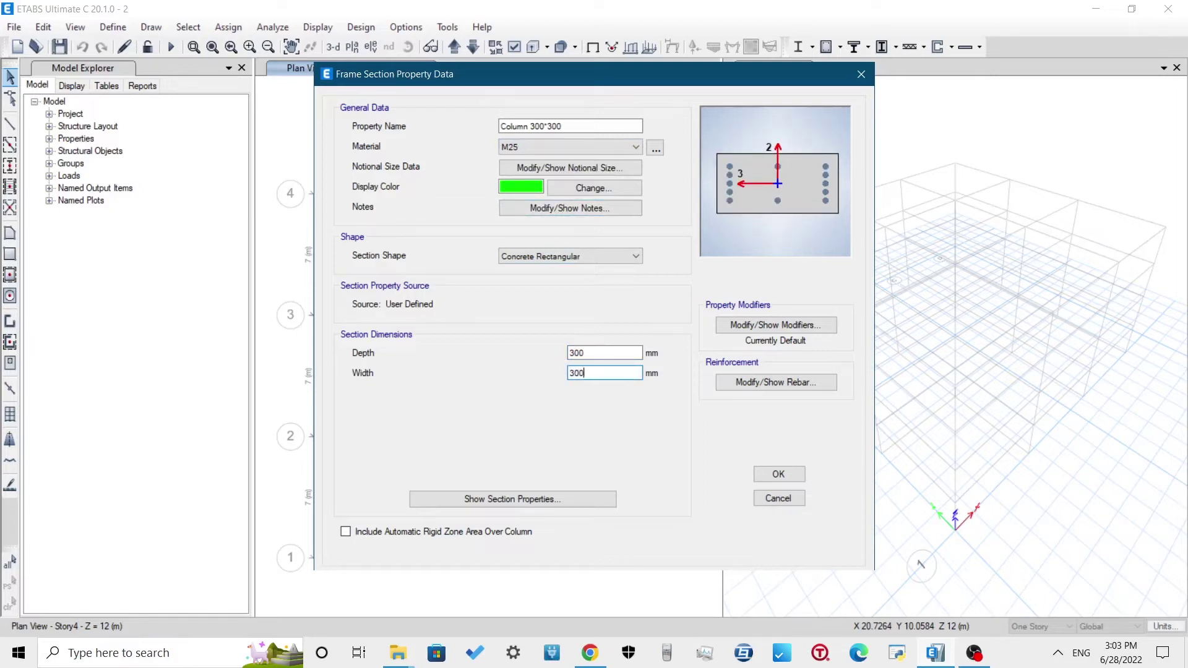
{"action": "type", "text": "00"}
{"action": "key", "text": "Tab"}
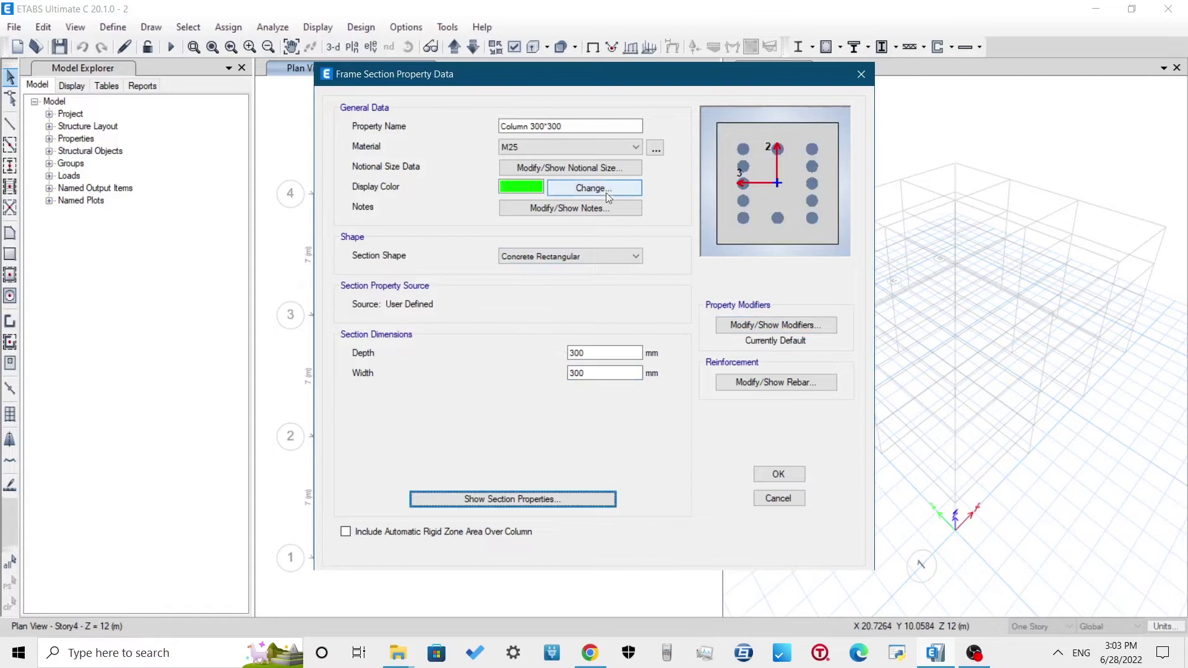
{"action": "left_click", "coordinate": [592, 168]}
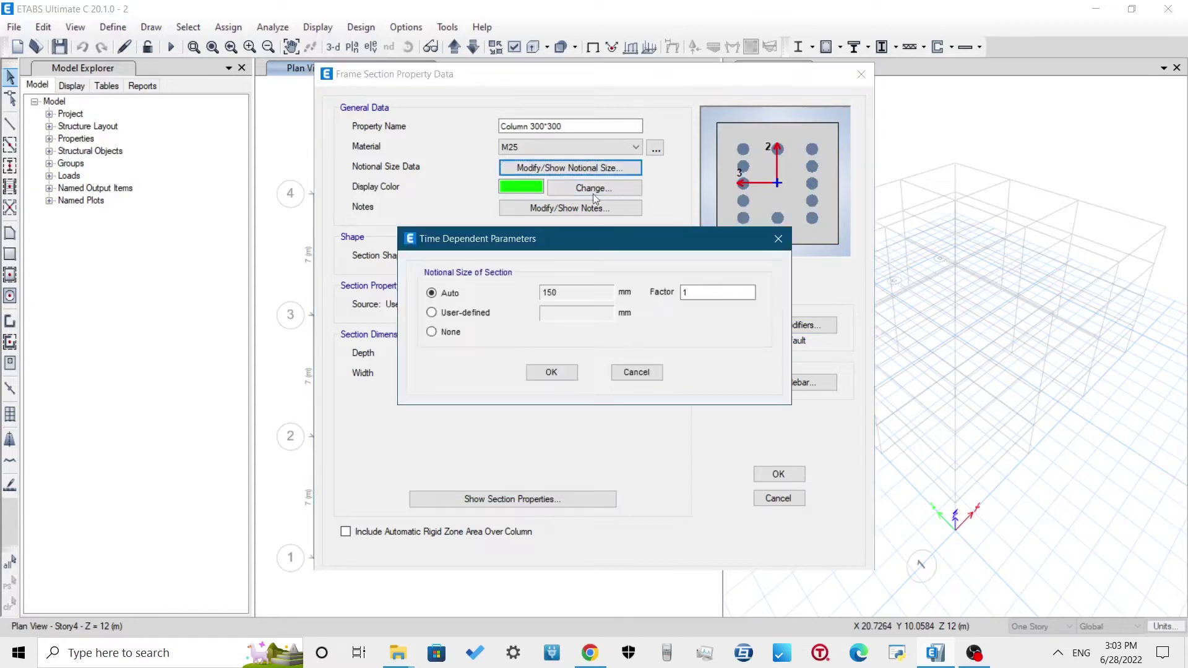
{"action": "left_click", "coordinate": [637, 372]}
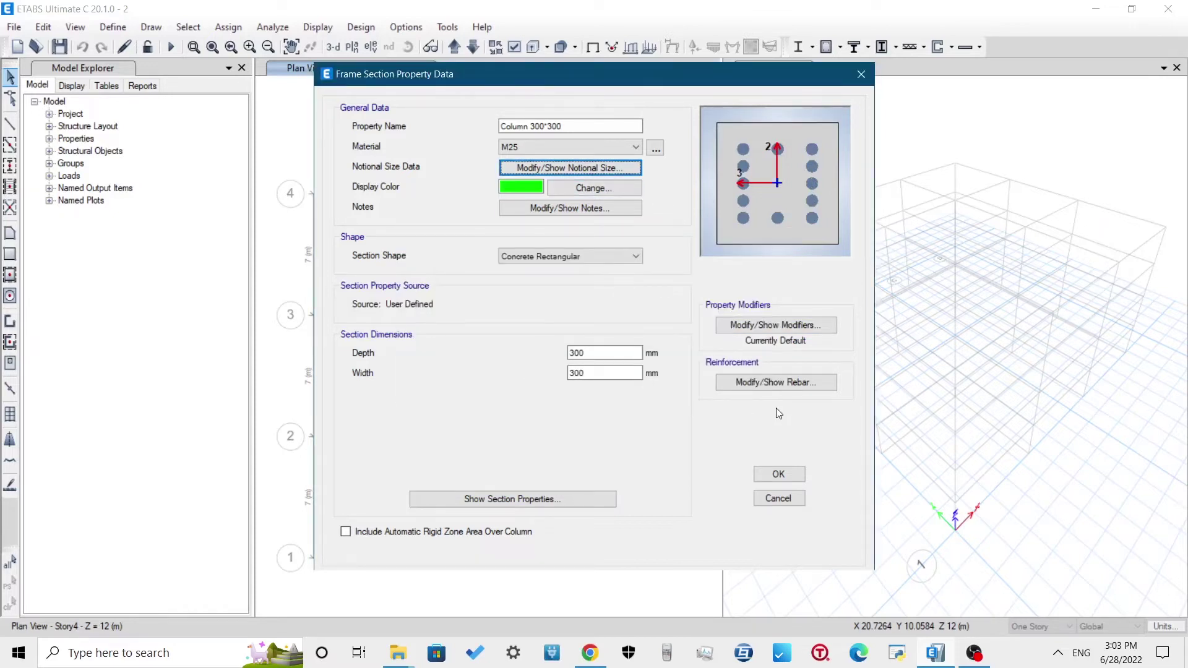
Give Column 300*300 HYSD500 bars and ties, 40 mm cover, 3 bars per 2-dir face, and save it
{"action": "left_click", "coordinate": [777, 383]}
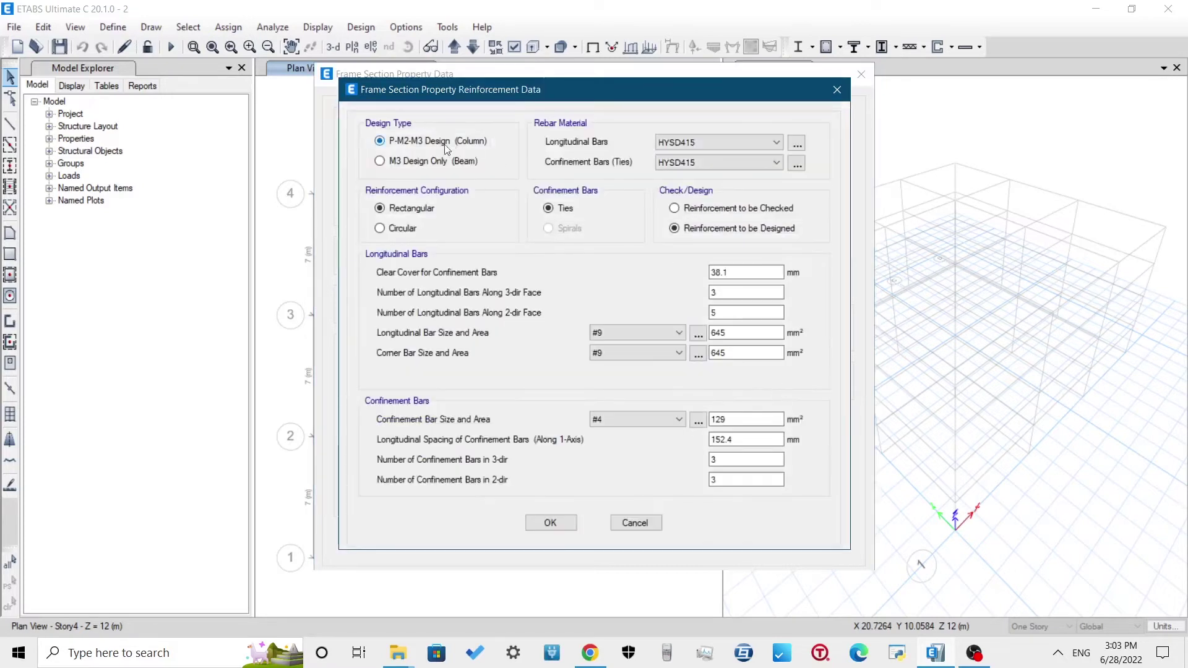
{"action": "left_click", "coordinate": [712, 143]}
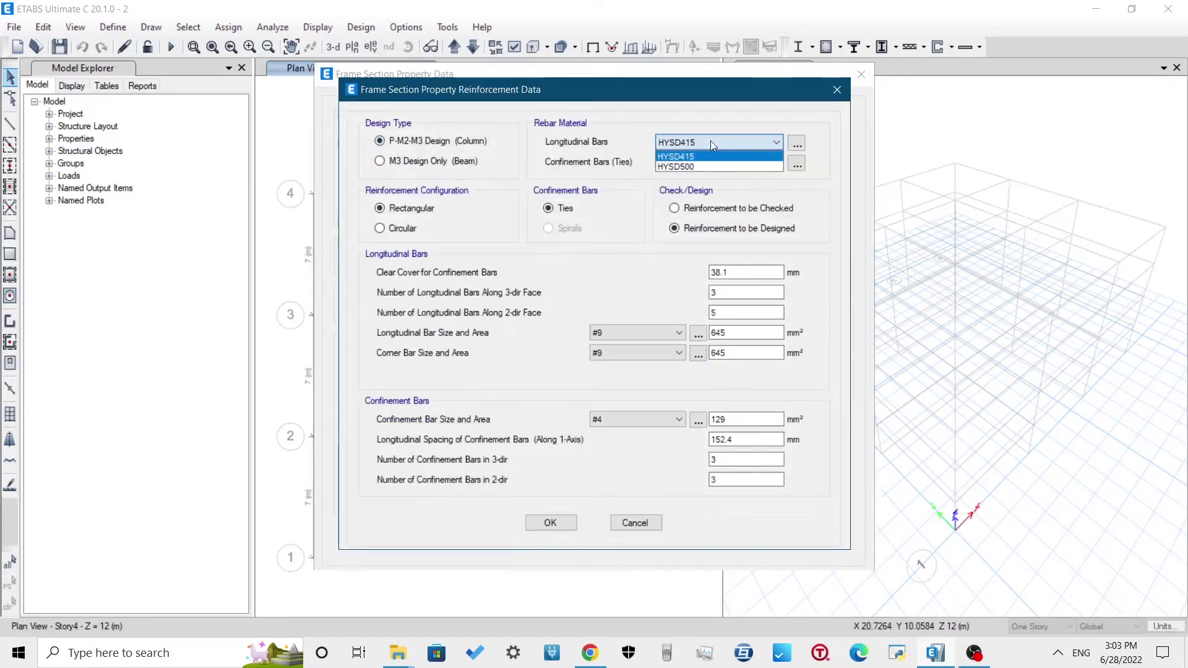
{"action": "left_click", "coordinate": [688, 166]}
{"action": "left_click", "coordinate": [678, 164]}
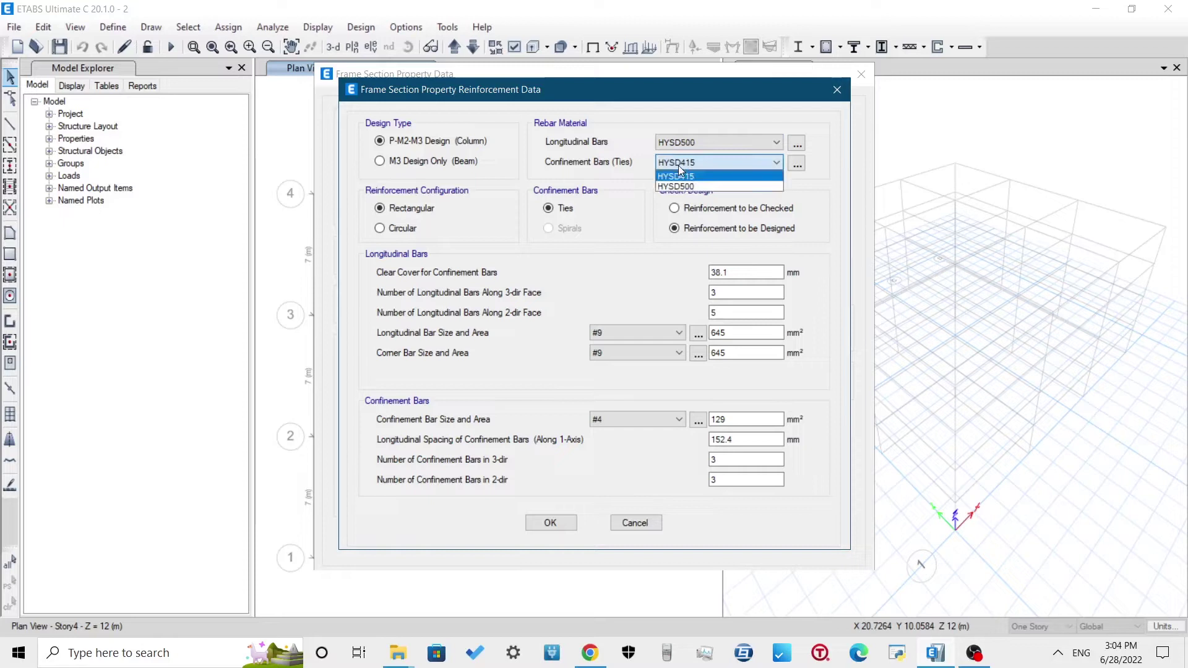
{"action": "left_click", "coordinate": [699, 188]}
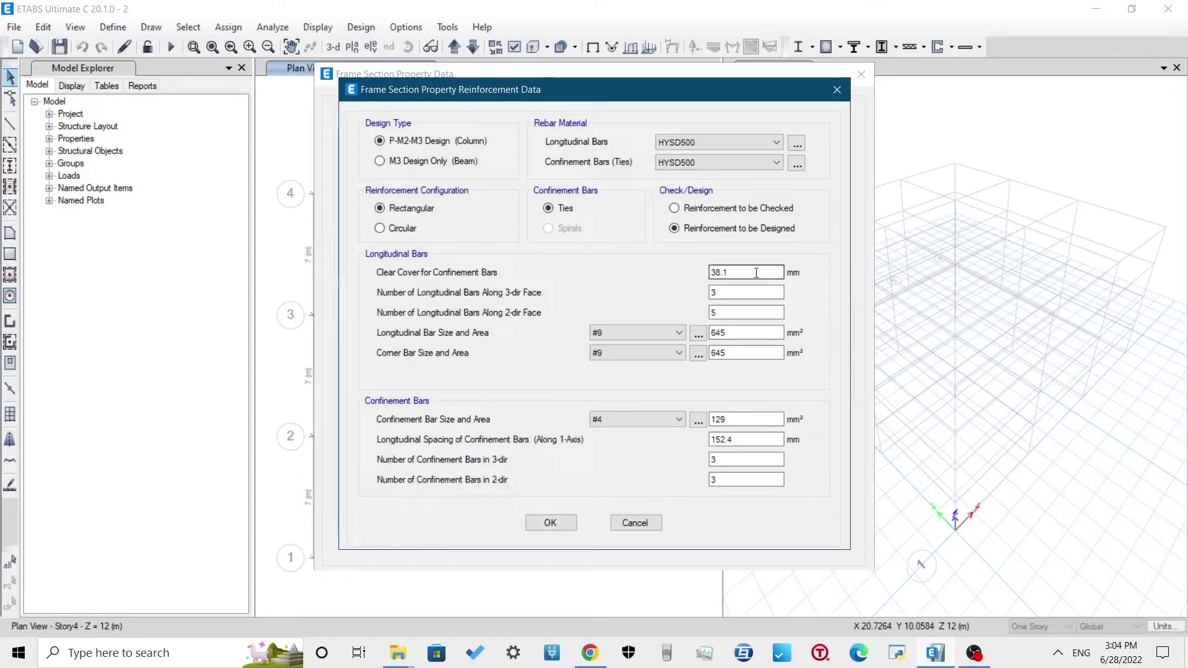
{"action": "left_click_drag", "start_coordinate": [756, 273], "coordinate": [647, 275]}
{"action": "type", "text": "40"}
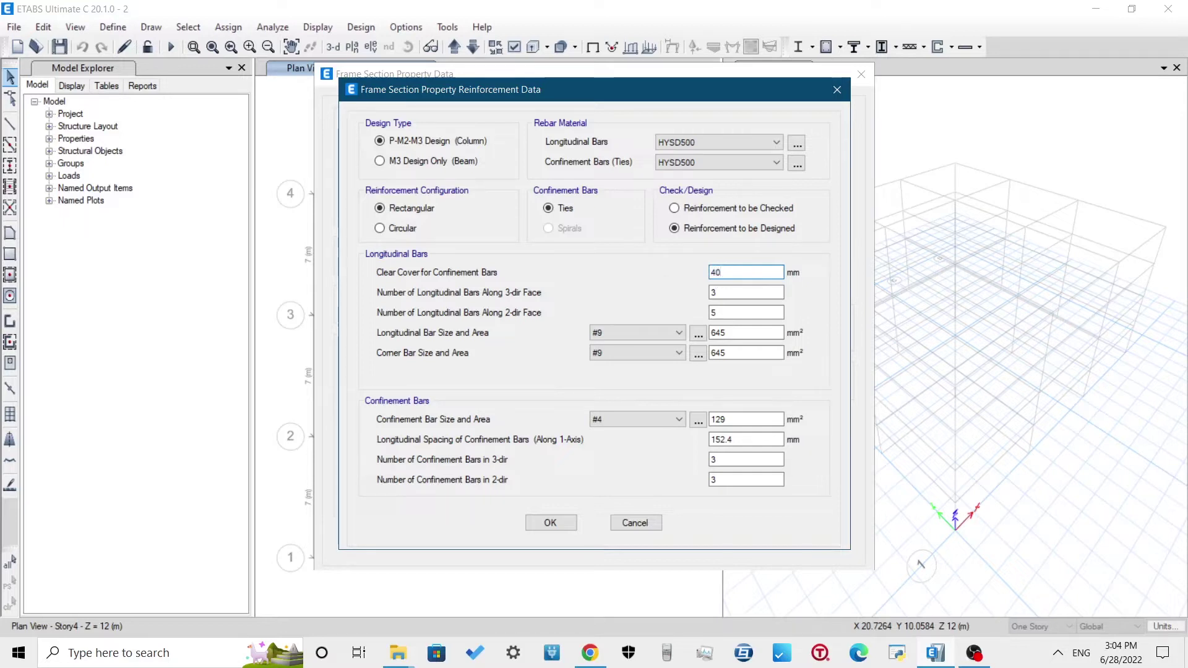
{"action": "key", "text": "Tab"}
{"action": "key", "text": "Tab"}
{"action": "type", "text": "3"}
{"action": "key", "text": "Tab"}
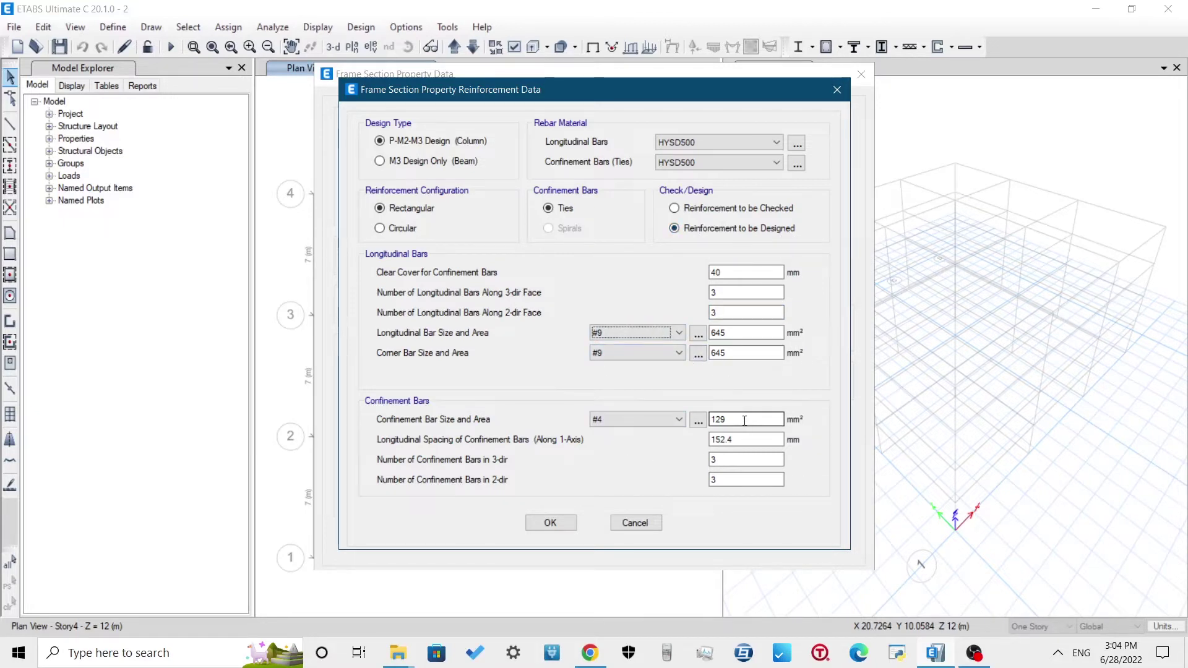
{"action": "left_click", "coordinate": [558, 521]}
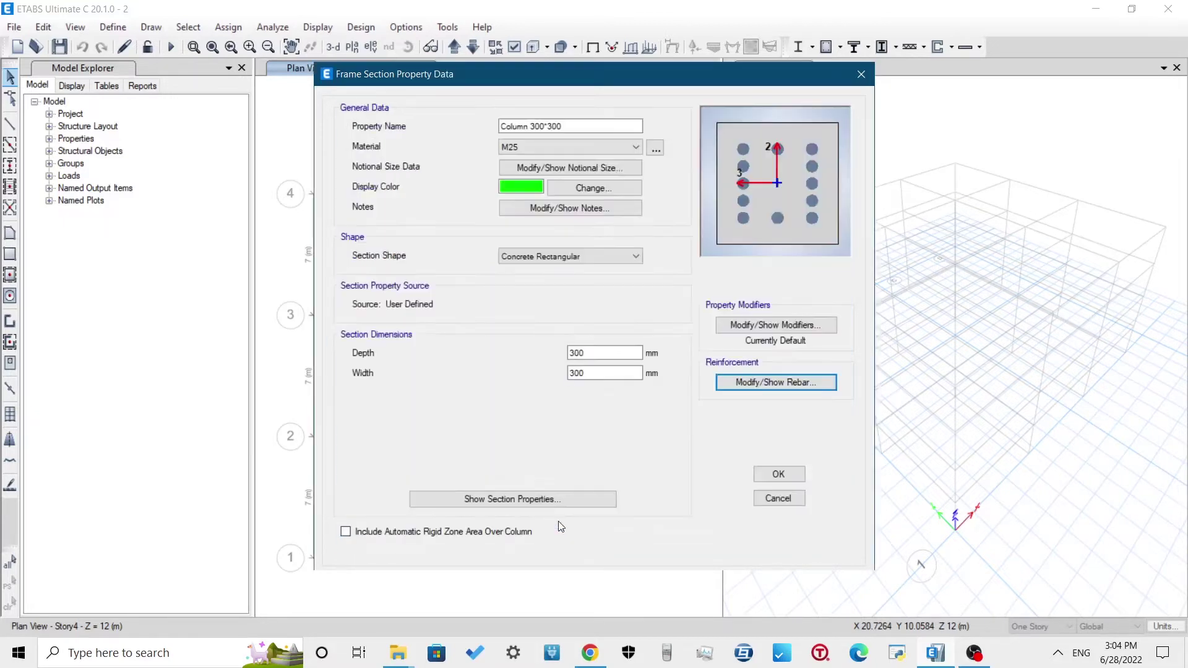
{"action": "left_click", "coordinate": [777, 475]}
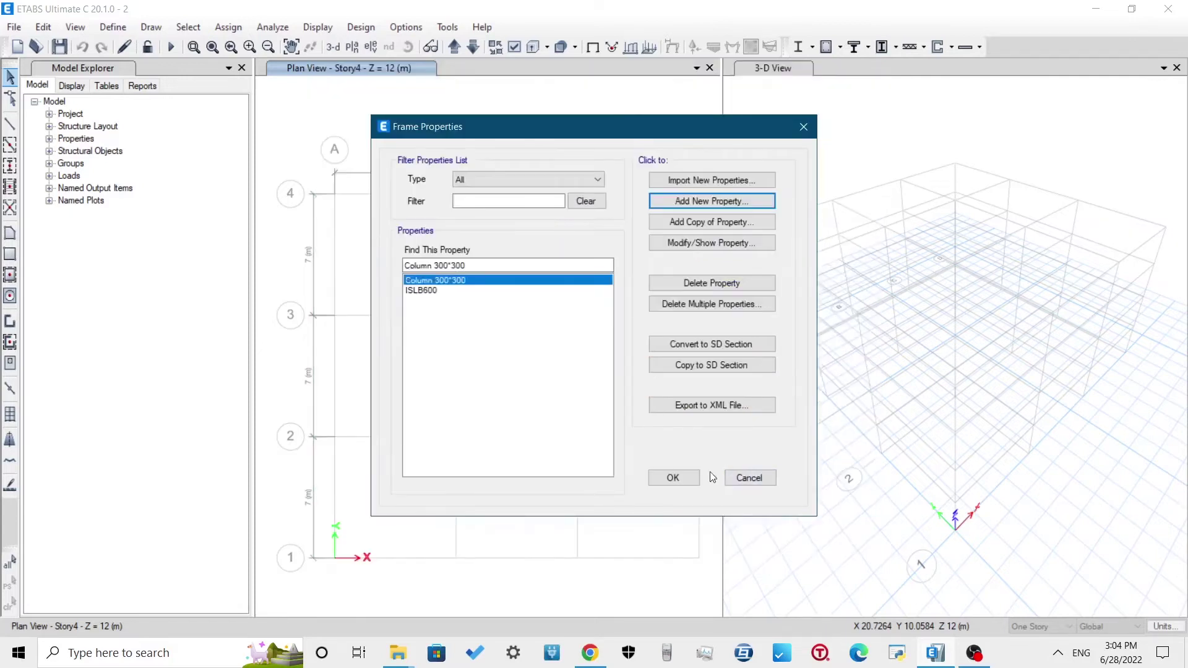
Replace the reinforcing bar sizes with the standard SI bar set
{"action": "left_click", "coordinate": [679, 477]}
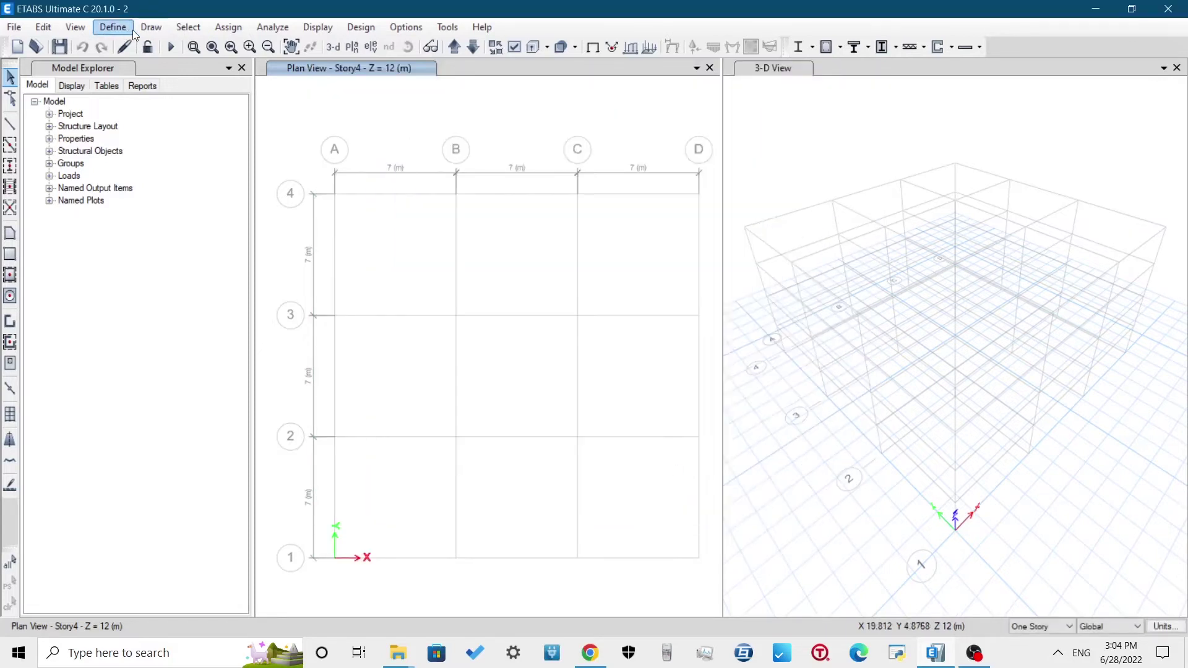
{"action": "left_click", "coordinate": [111, 30]}
{"action": "mouse_move", "coordinate": [128, 71]}
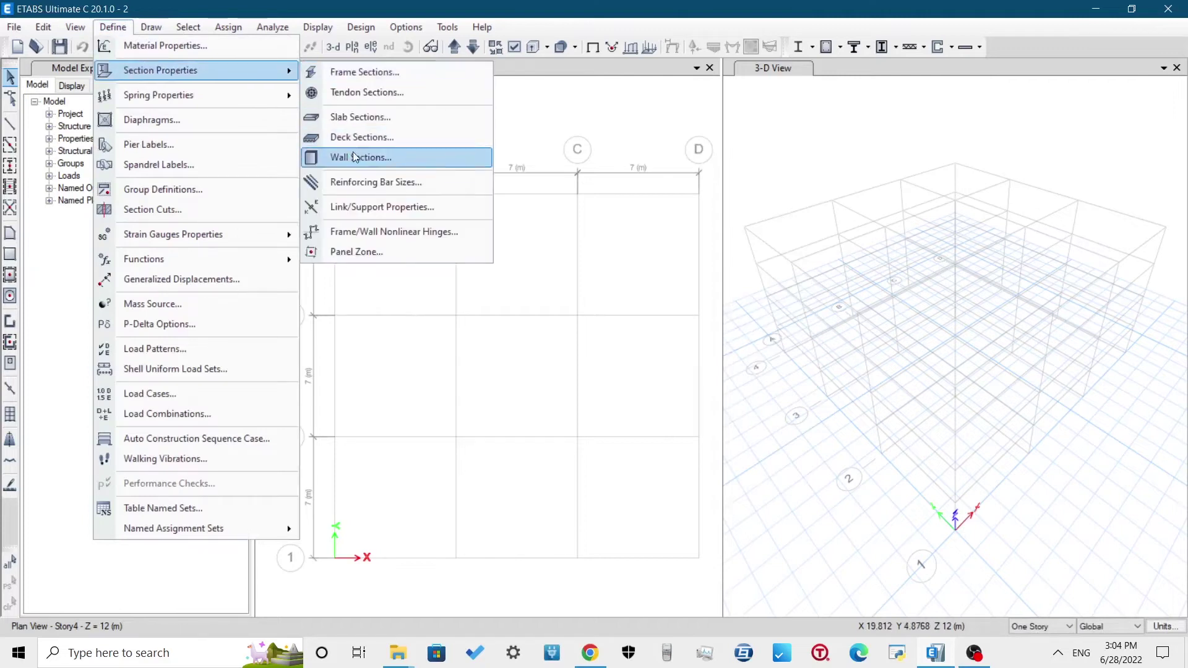
{"action": "left_click", "coordinate": [374, 182]}
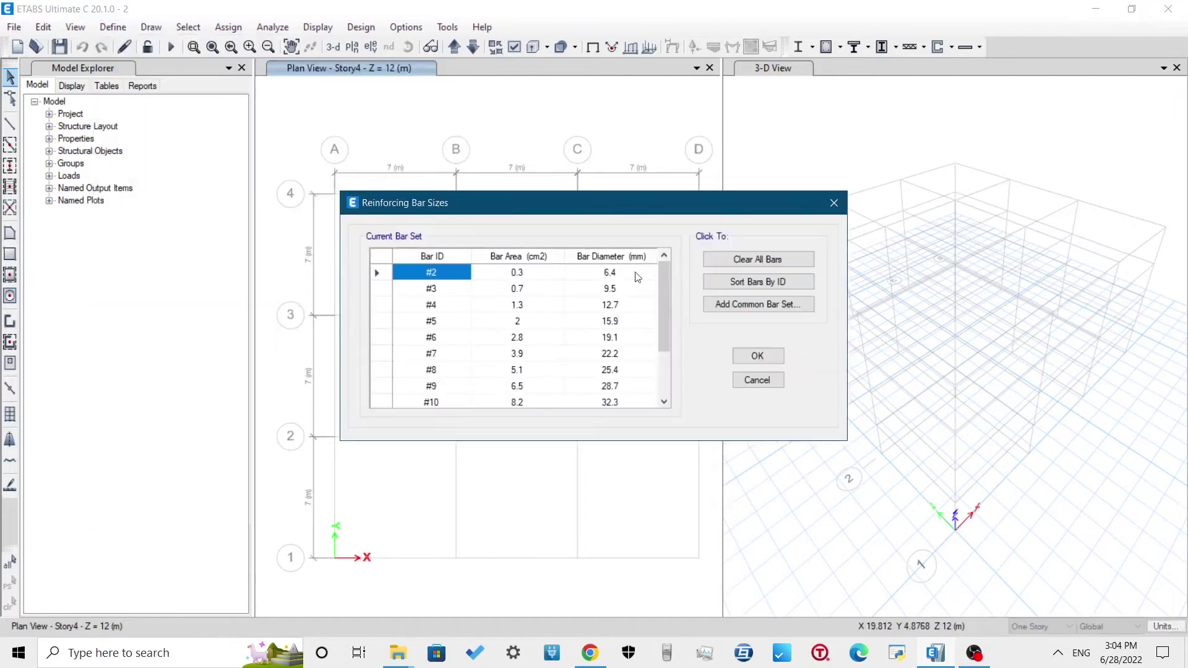
{"action": "left_click", "coordinate": [771, 261]}
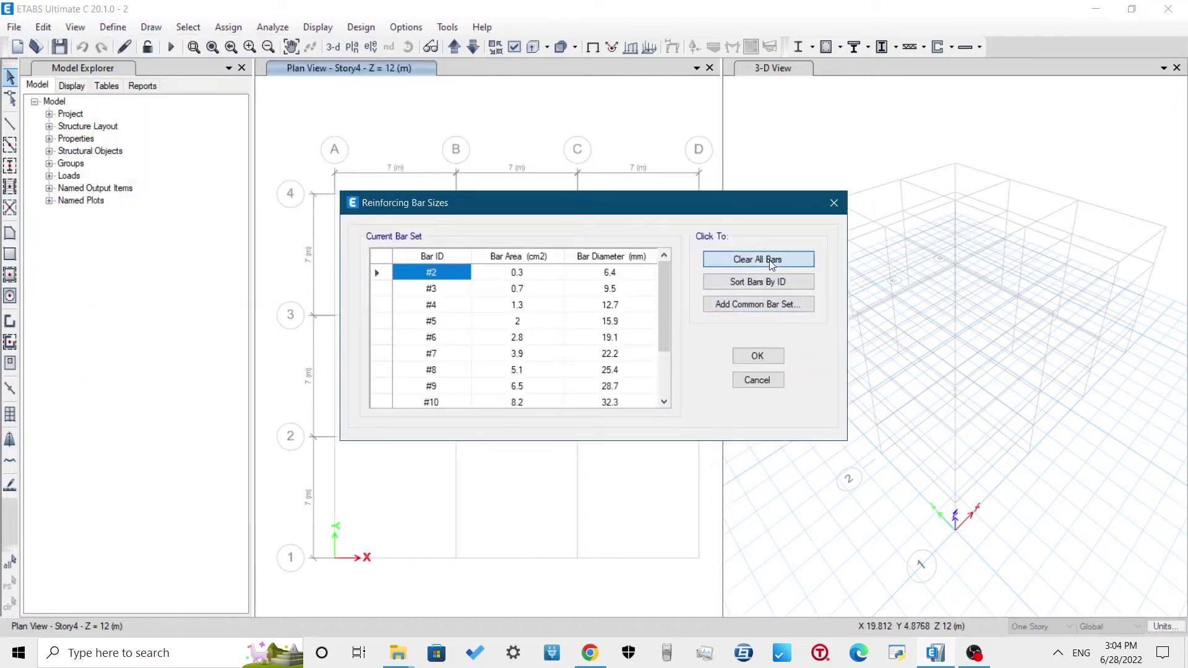
{"action": "left_click", "coordinate": [726, 307]}
{"action": "left_click", "coordinate": [531, 229]}
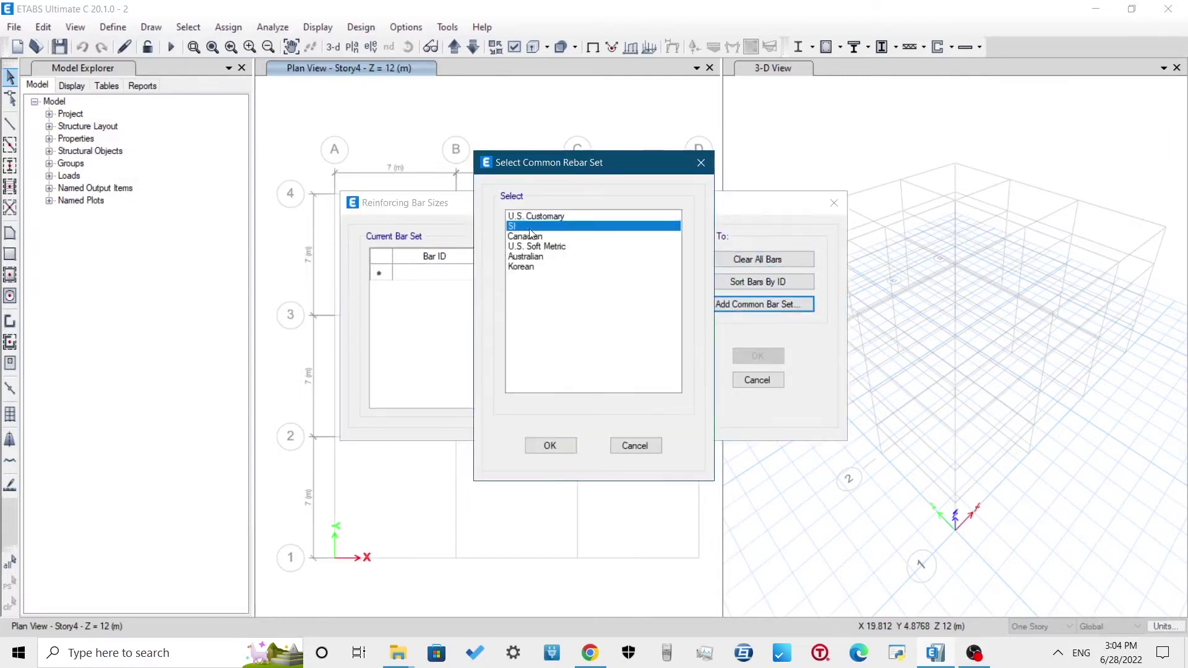
{"action": "left_click", "coordinate": [550, 446]}
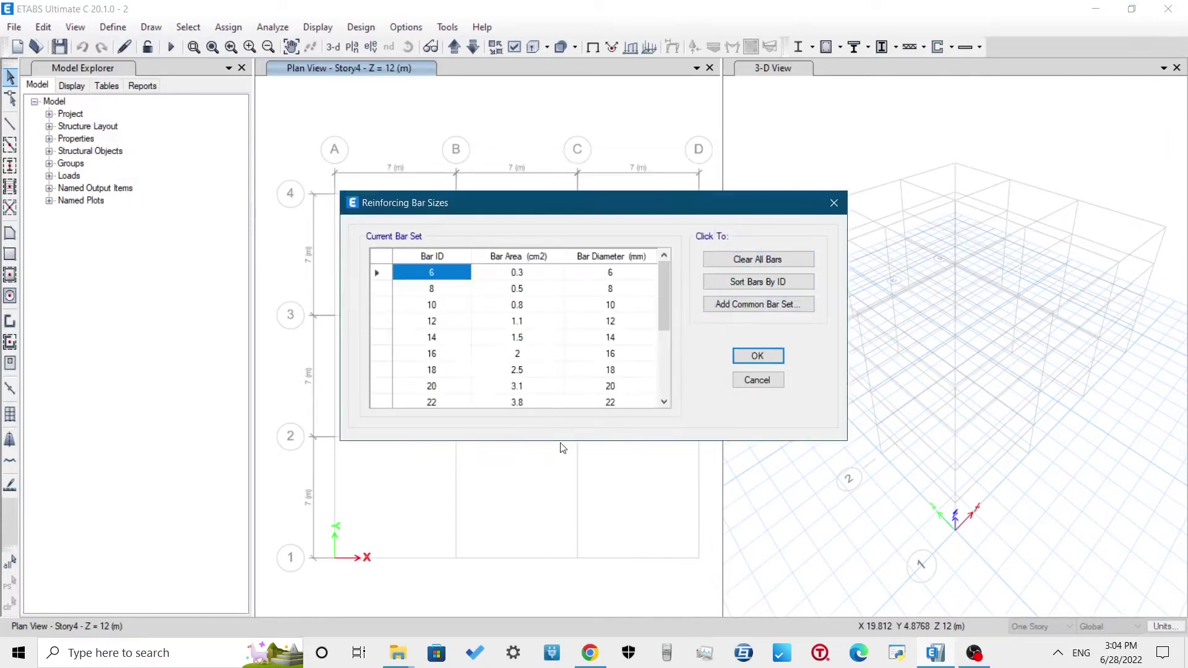
Delete the 18, 22, 26 and 28 mm bars and confirm the trimmed bar set
{"action": "left_click", "coordinate": [375, 270]}
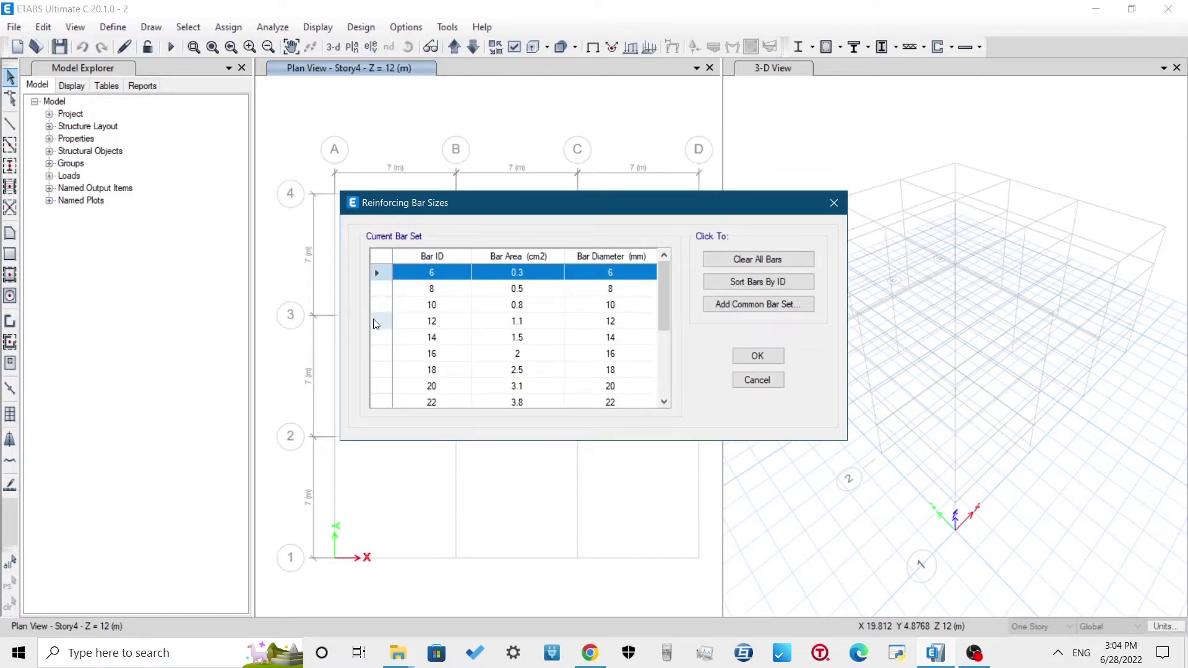
{"action": "left_click", "coordinate": [378, 337], "text": "ctrl"}
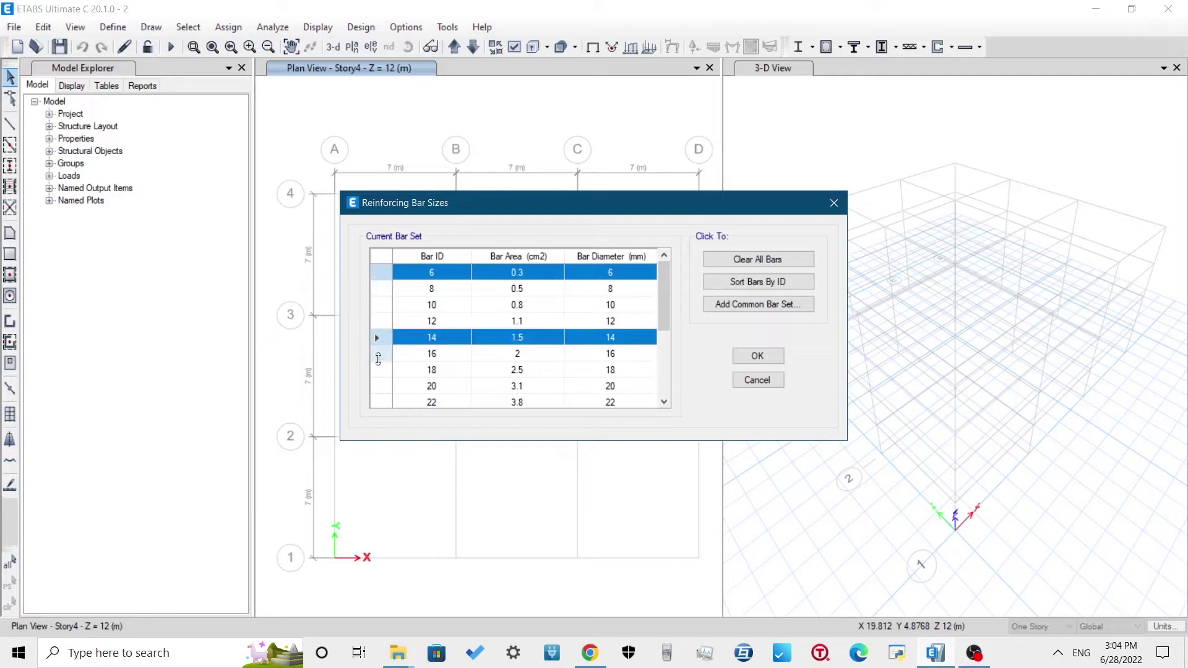
{"action": "left_click", "coordinate": [377, 370], "text": "ctrl"}
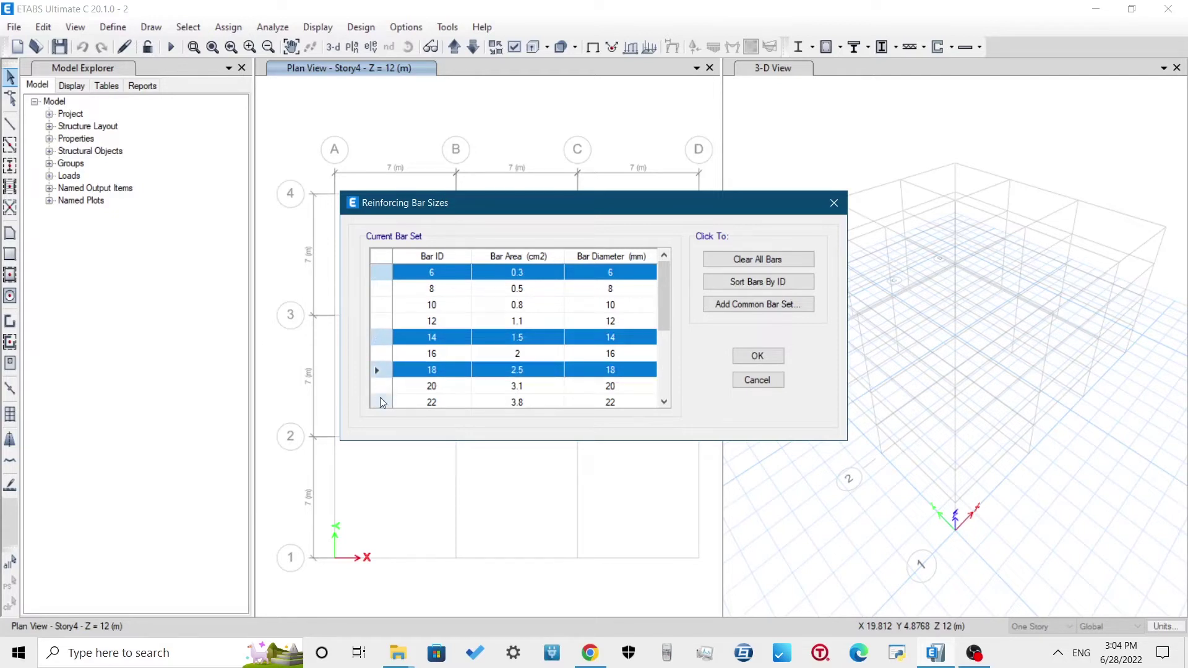
{"action": "left_click", "coordinate": [380, 402], "text": "ctrl"}
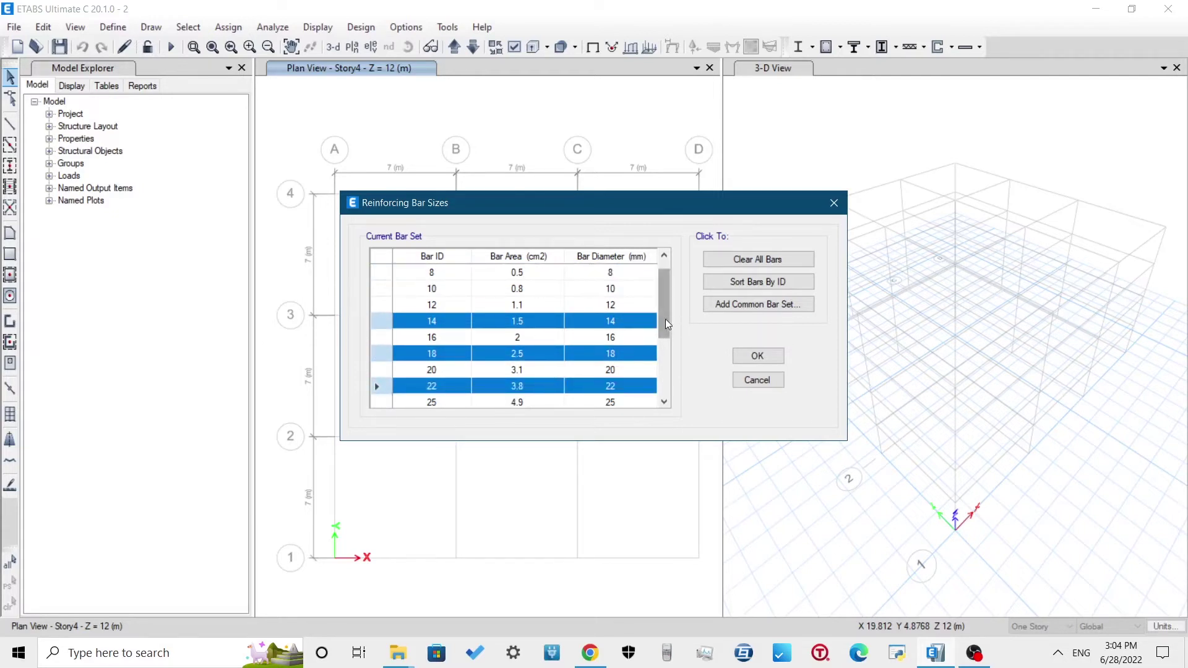
{"action": "left_click_drag", "start_coordinate": [666, 318], "coordinate": [663, 351]}
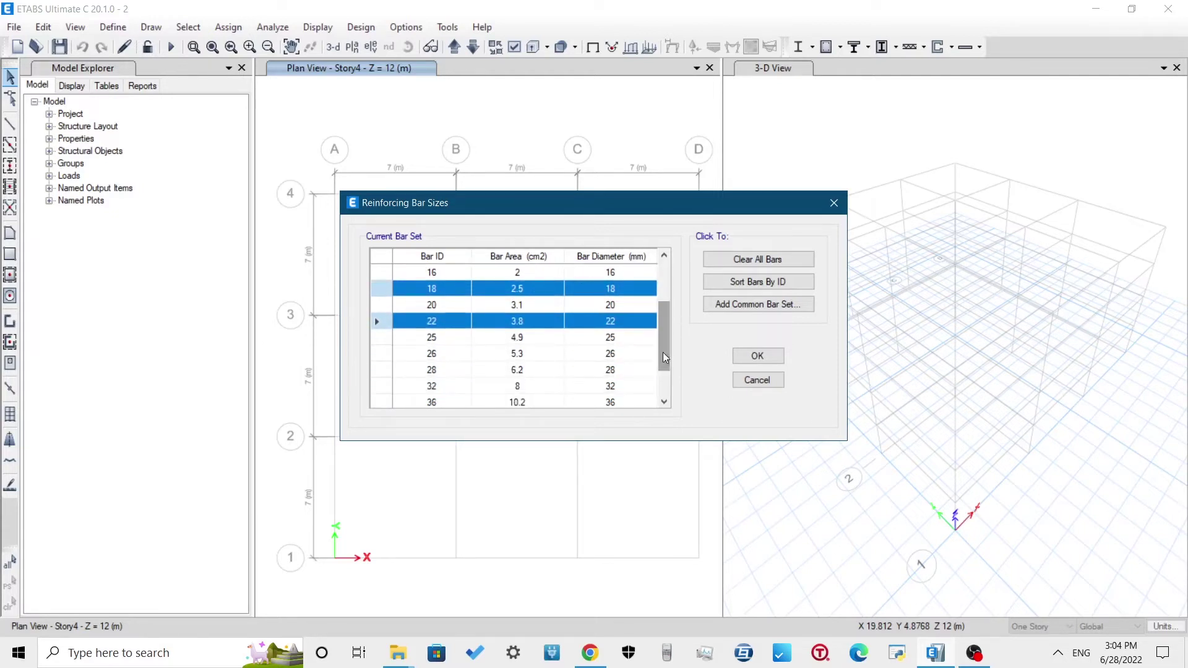
{"action": "left_click", "coordinate": [382, 355], "text": "ctrl"}
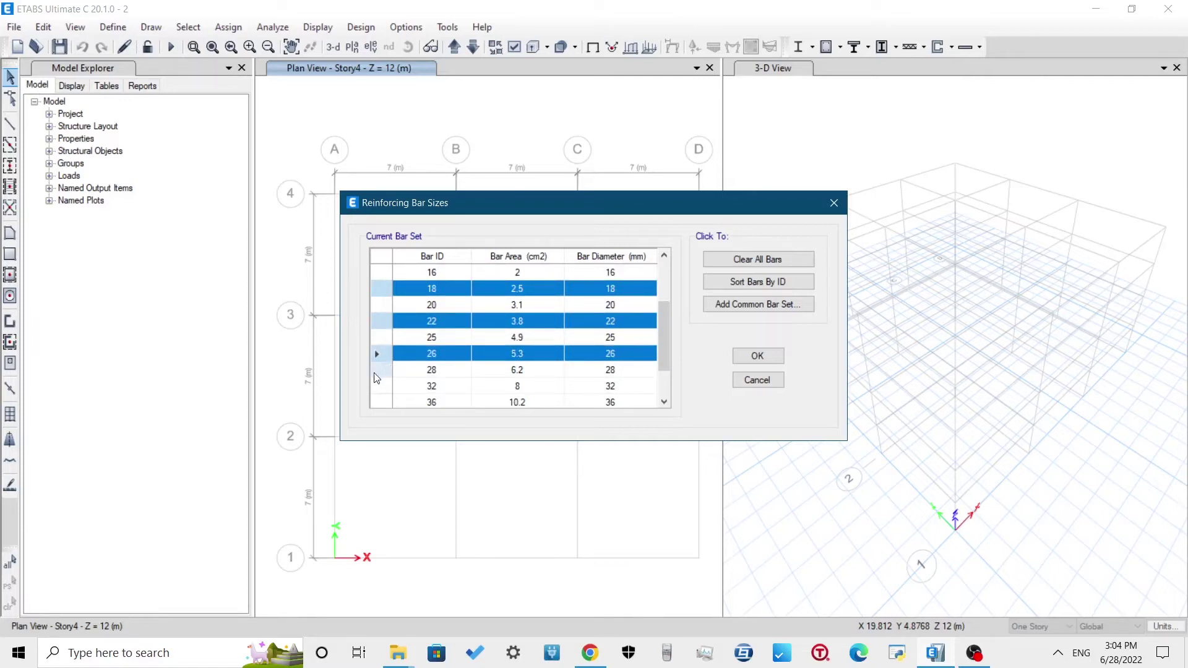
{"action": "left_click", "coordinate": [377, 372], "text": "ctrl"}
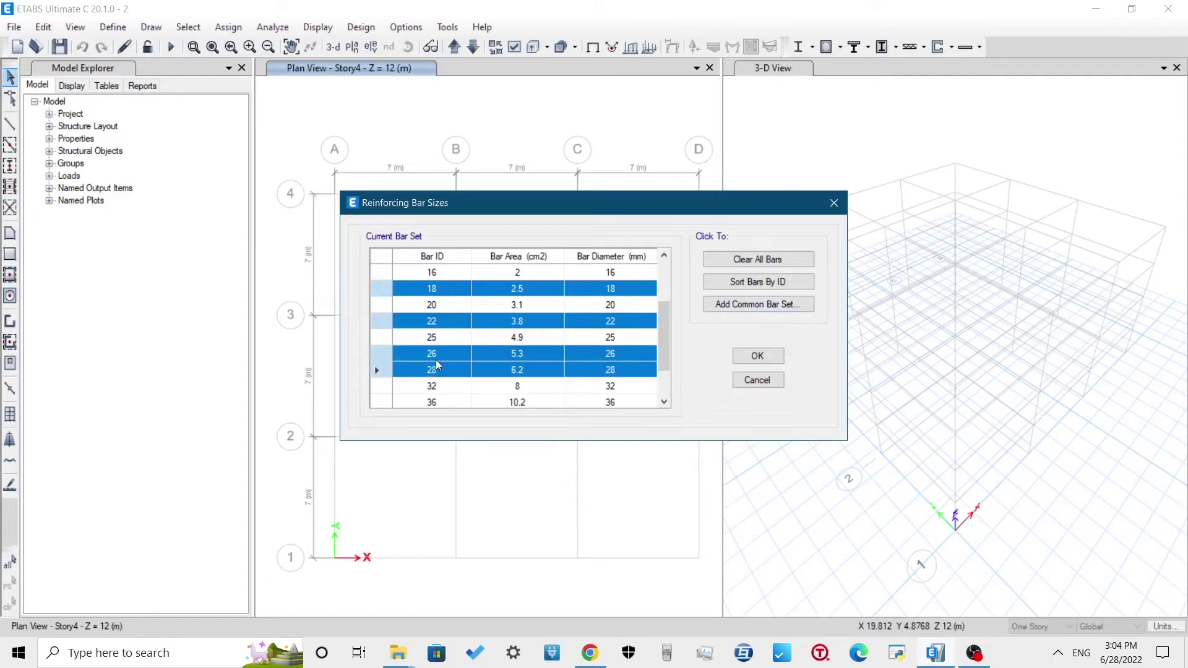
{"action": "key", "text": "Delete"}
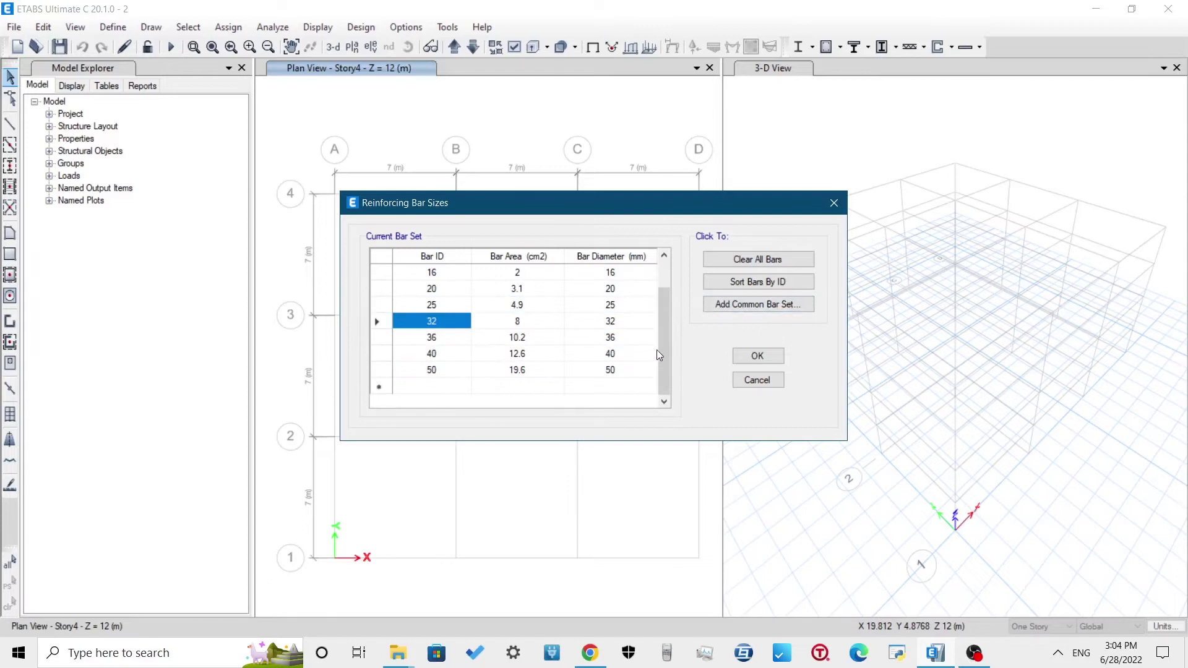
{"action": "scroll", "coordinate": [658, 352], "scroll_direction": "up", "scroll_amount": 2}
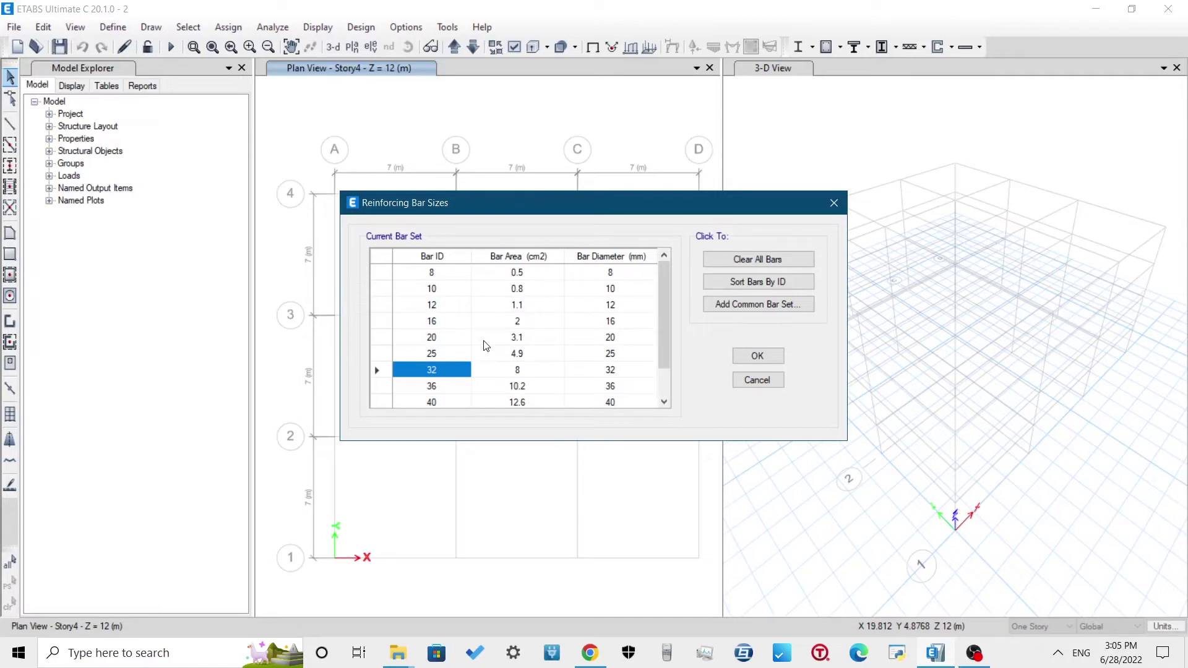
{"action": "left_click", "coordinate": [757, 356]}
Give Column 300*300 20 mm longitudinal and corner bars
{"action": "left_click", "coordinate": [107, 29]}
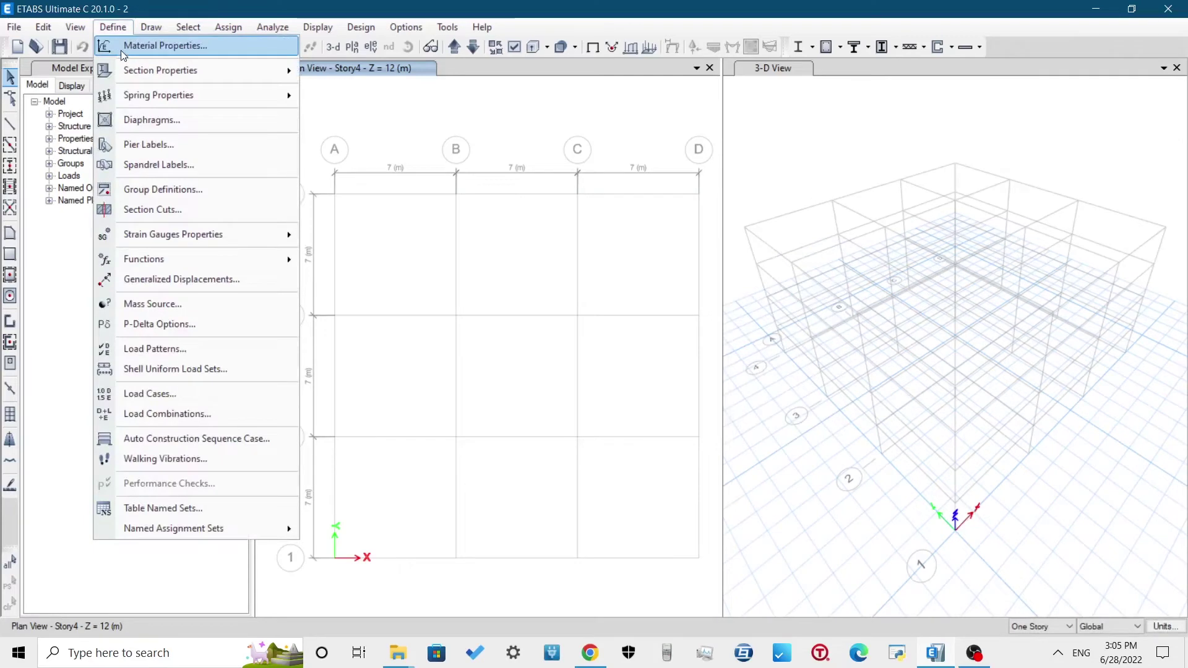
{"action": "mouse_move", "coordinate": [128, 70]}
{"action": "left_click", "coordinate": [346, 72]}
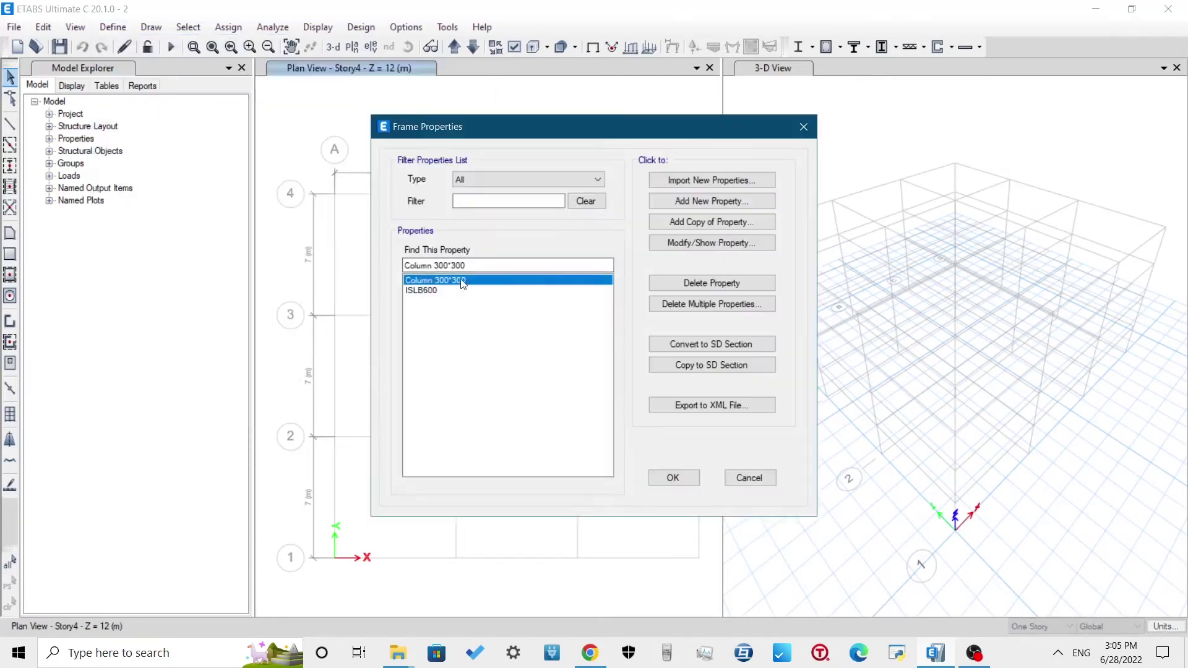
{"action": "left_click", "coordinate": [710, 243]}
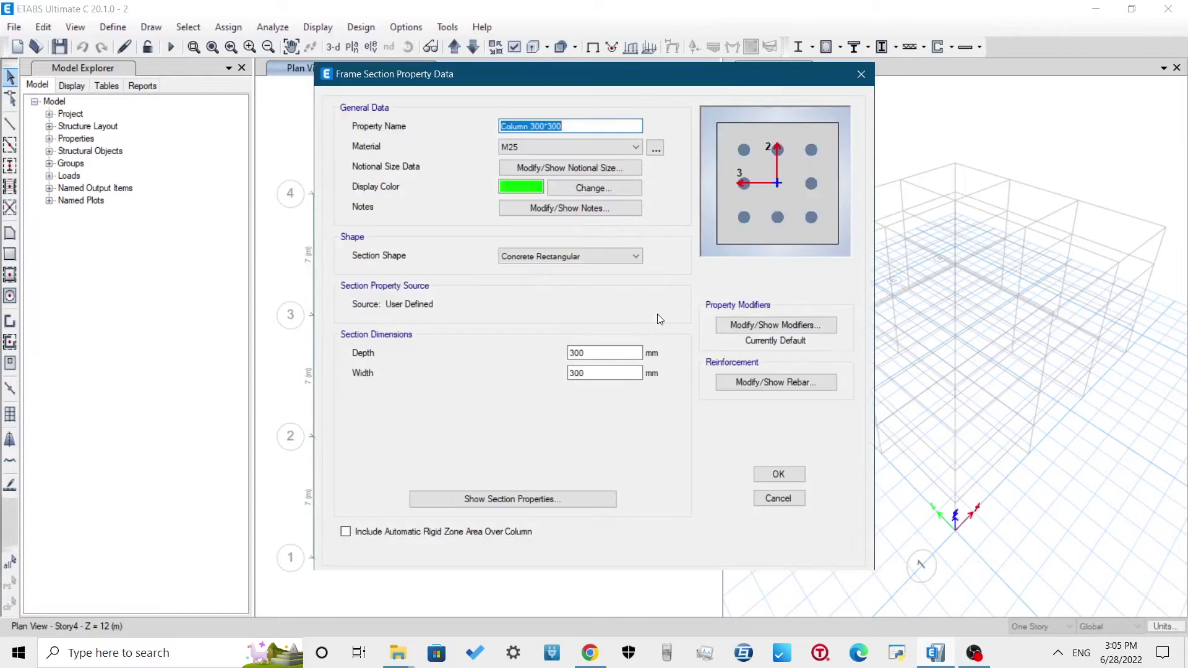
{"action": "left_click", "coordinate": [754, 387]}
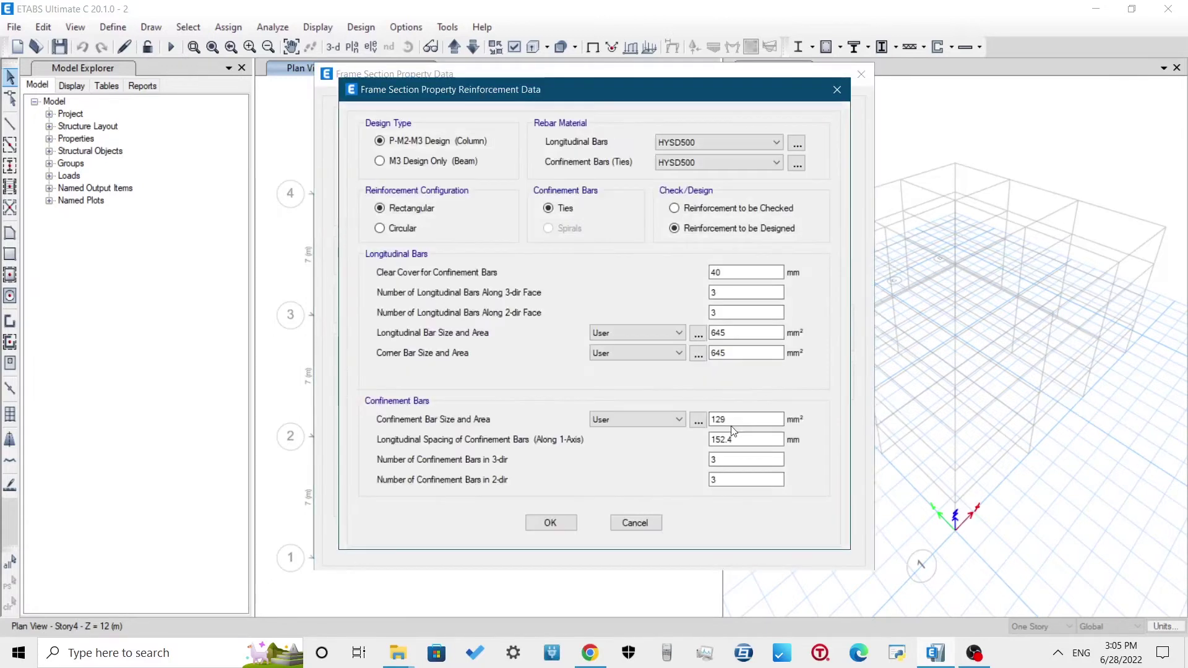
{"action": "left_click", "coordinate": [635, 333]}
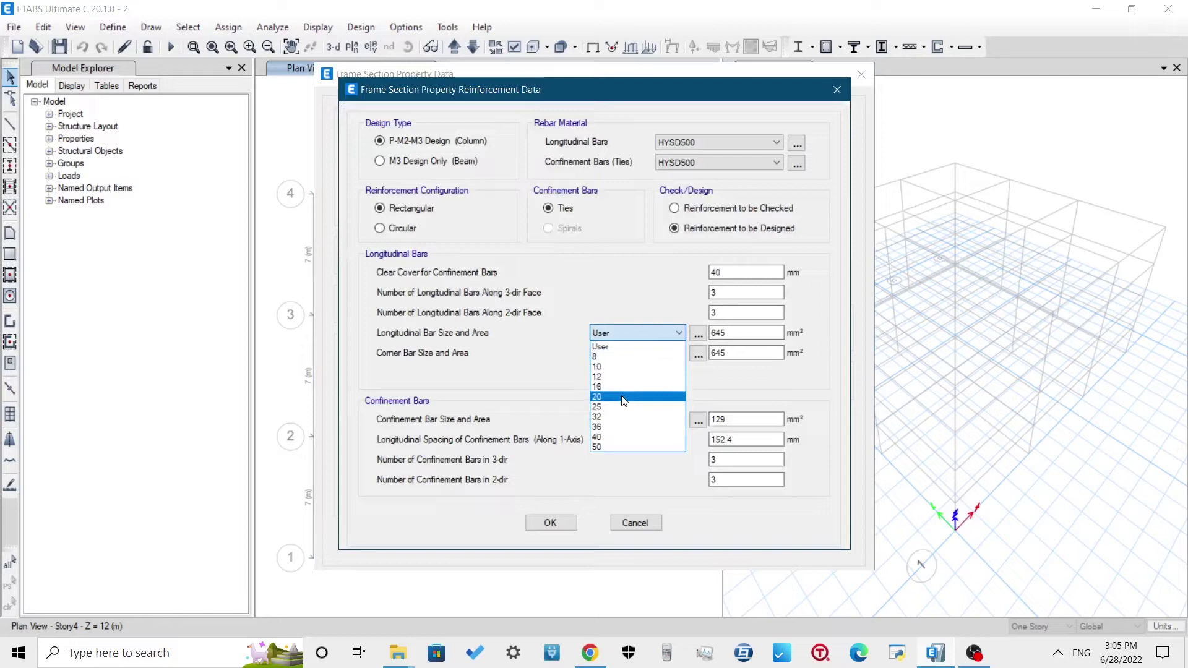
{"action": "left_click", "coordinate": [625, 396]}
{"action": "left_click", "coordinate": [640, 353]}
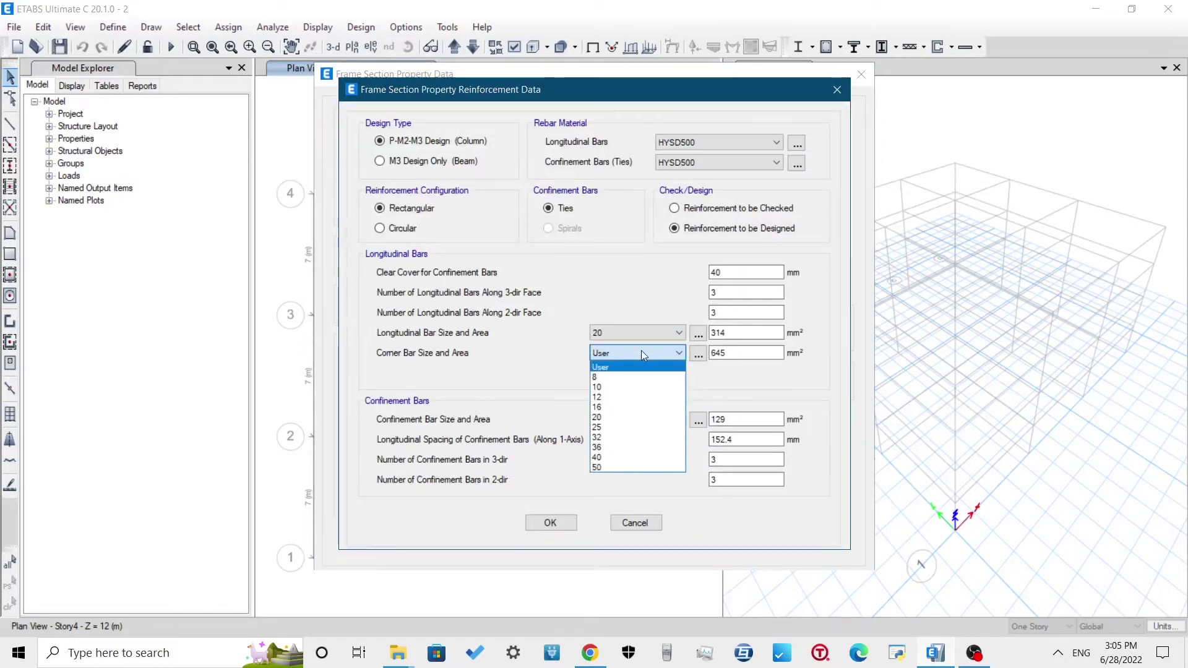
{"action": "left_click", "coordinate": [622, 416]}
Use 8 mm ties at 150 mm spacing and save the column section
{"action": "left_click", "coordinate": [644, 421]}
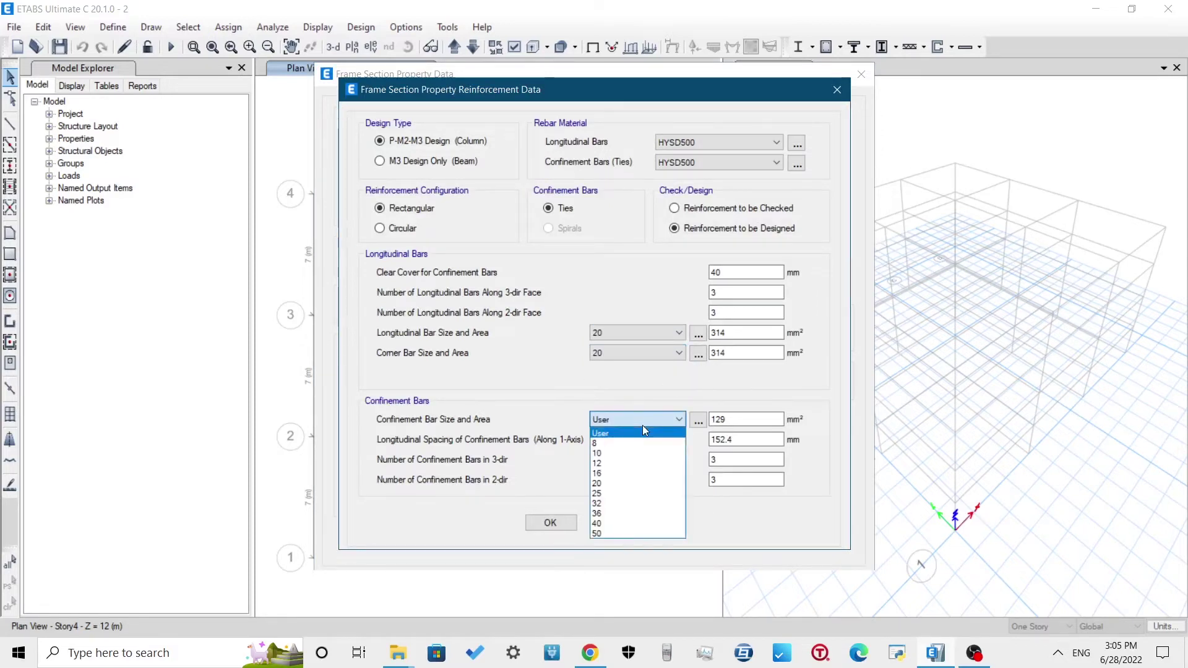
{"action": "left_click", "coordinate": [634, 445]}
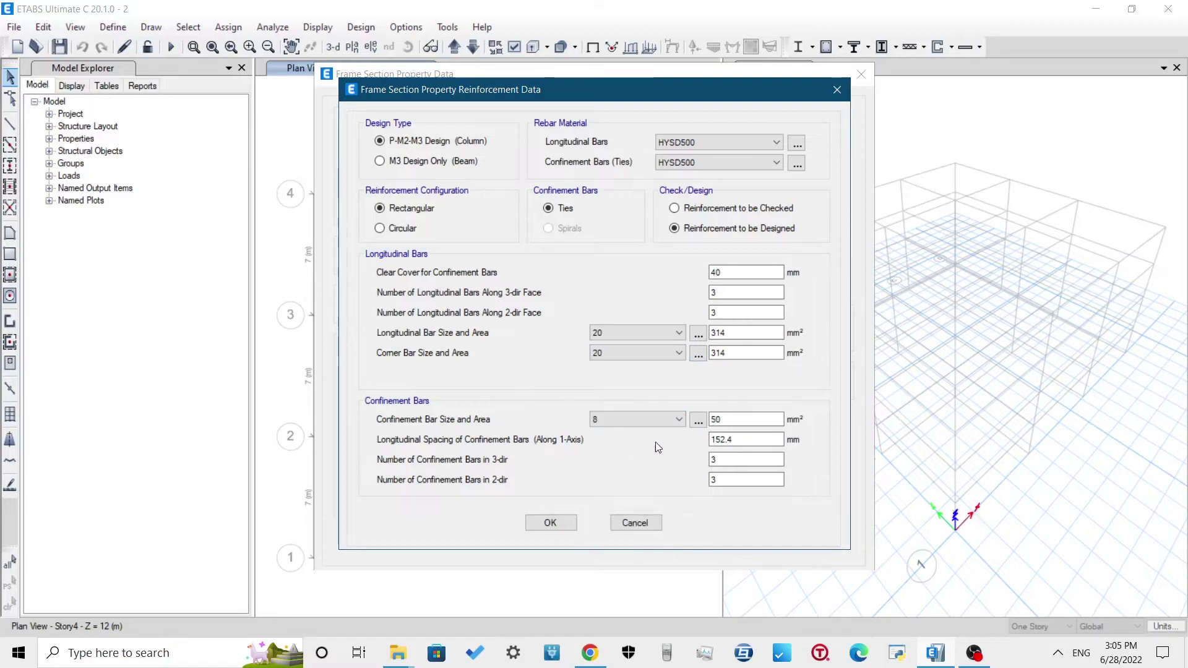
{"action": "left_click_drag", "start_coordinate": [739, 439], "coordinate": [700, 438]}
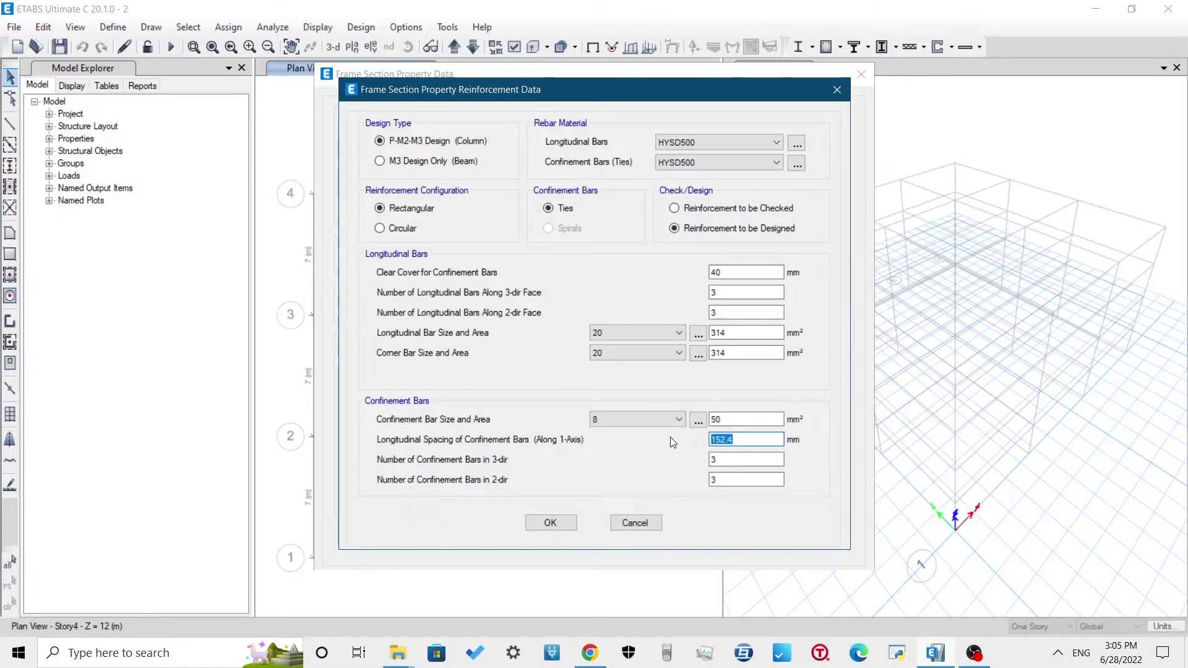
{"action": "type", "text": "150"}
{"action": "left_click", "coordinate": [548, 523]}
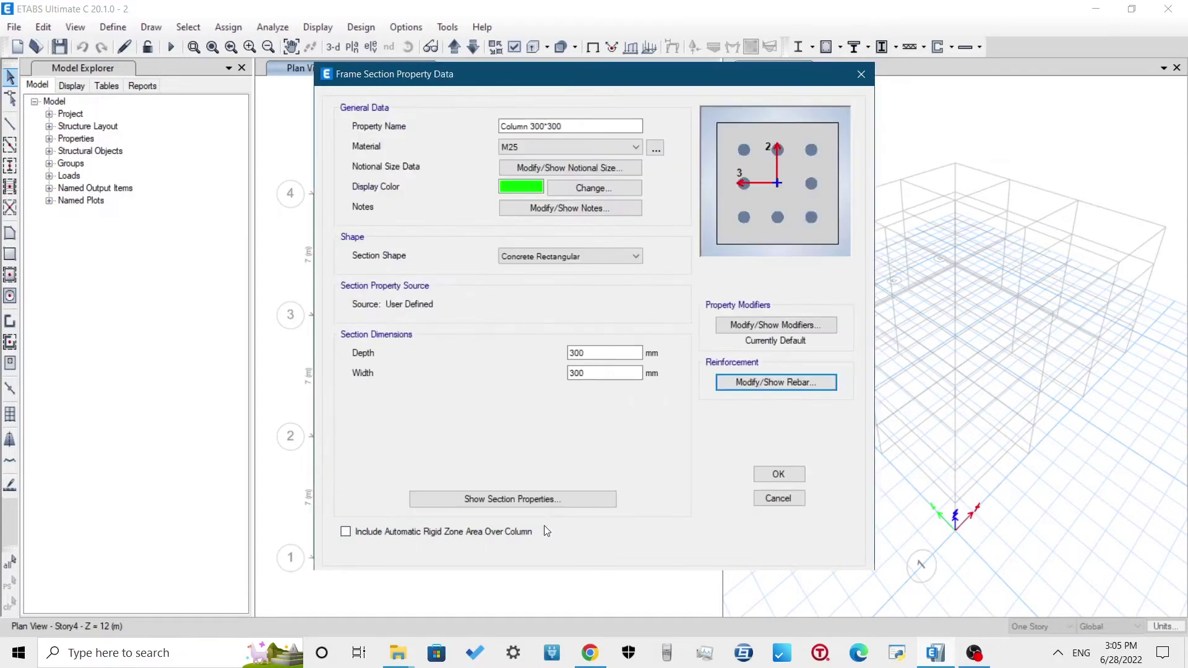
{"action": "left_click", "coordinate": [778, 475]}
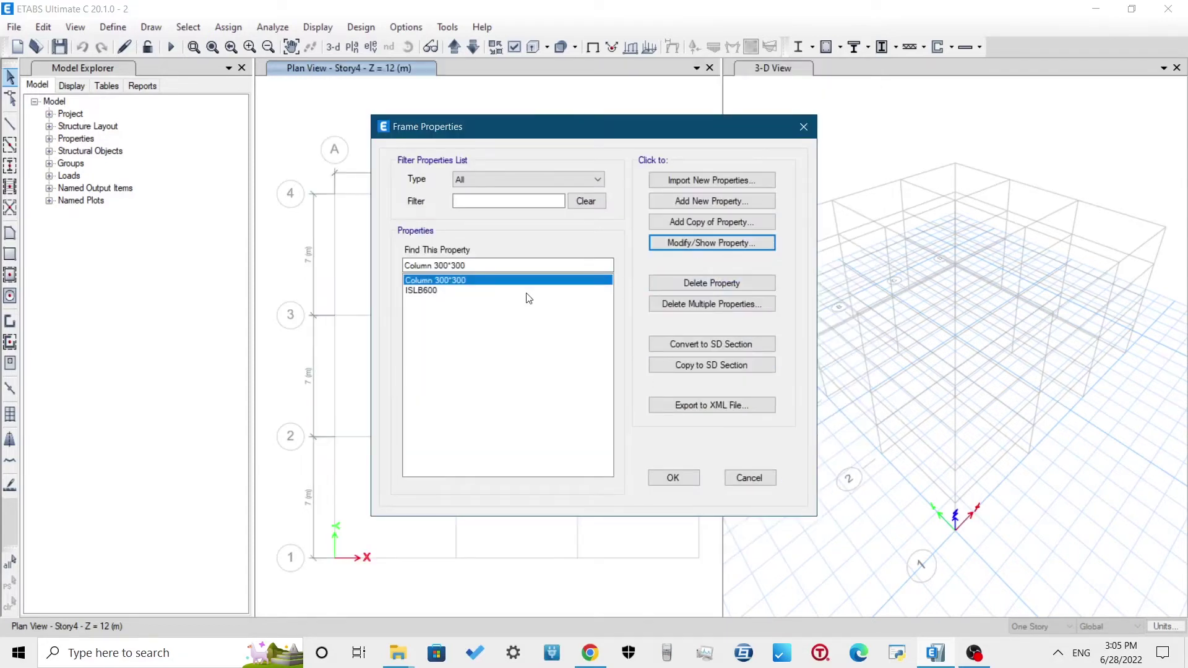
Delete the ISLB600 section and add a copy of the column section
{"action": "left_click", "coordinate": [436, 291]}
{"action": "left_click", "coordinate": [730, 282]}
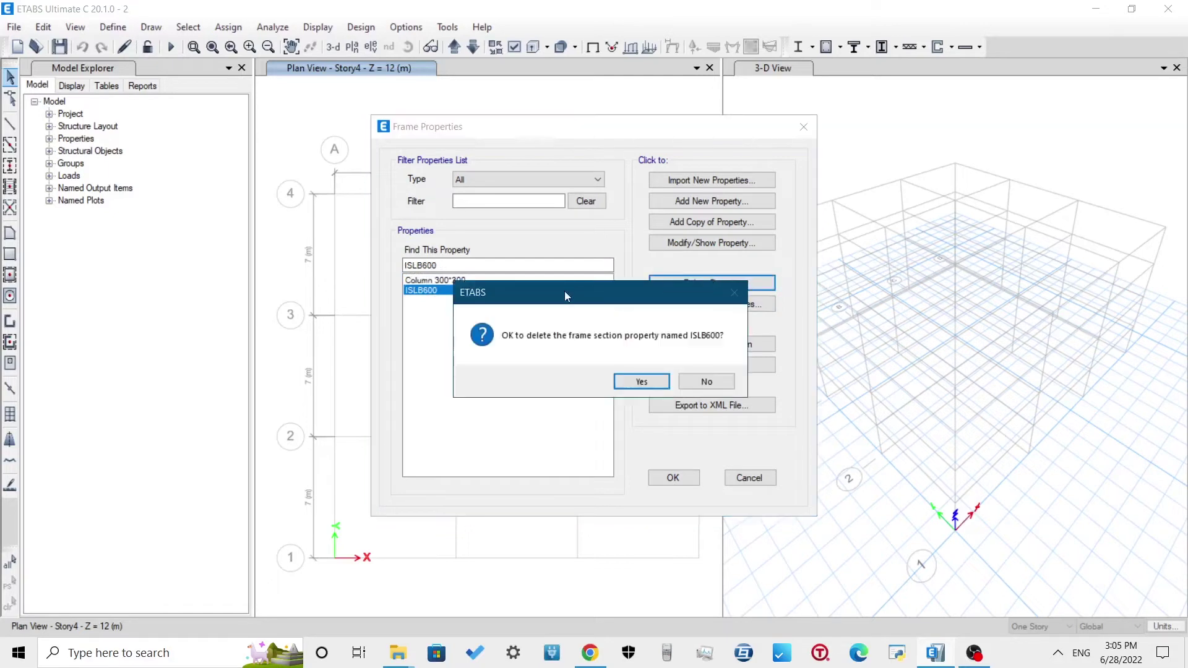
{"action": "left_click", "coordinate": [641, 382]}
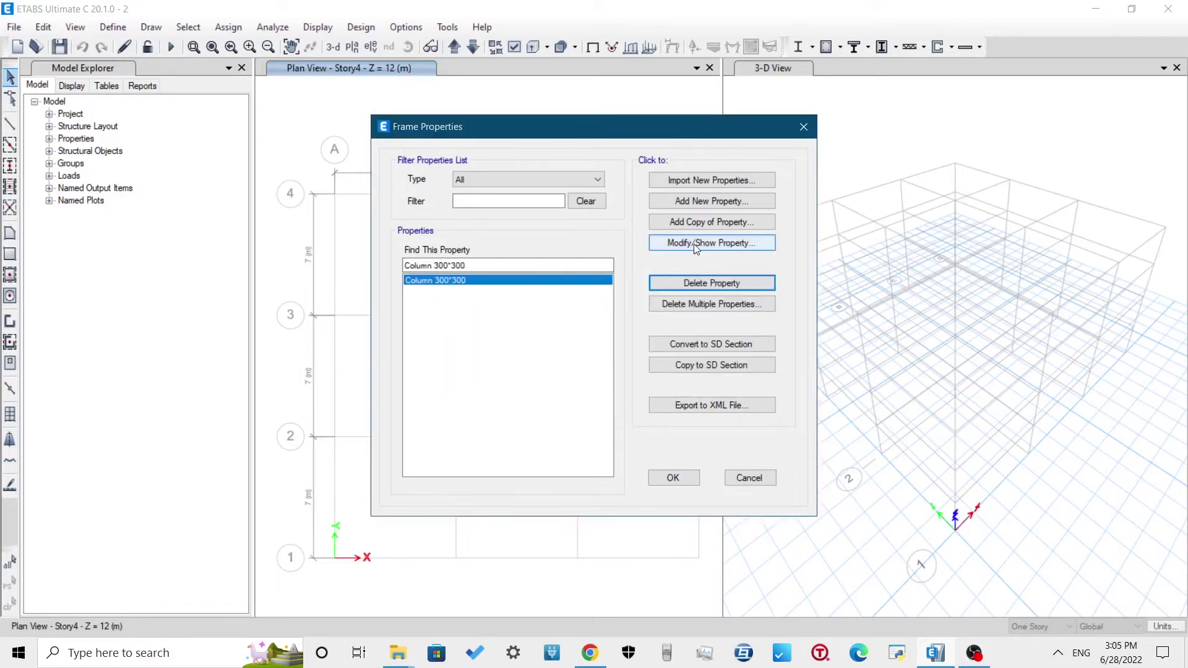
{"action": "left_click", "coordinate": [707, 225]}
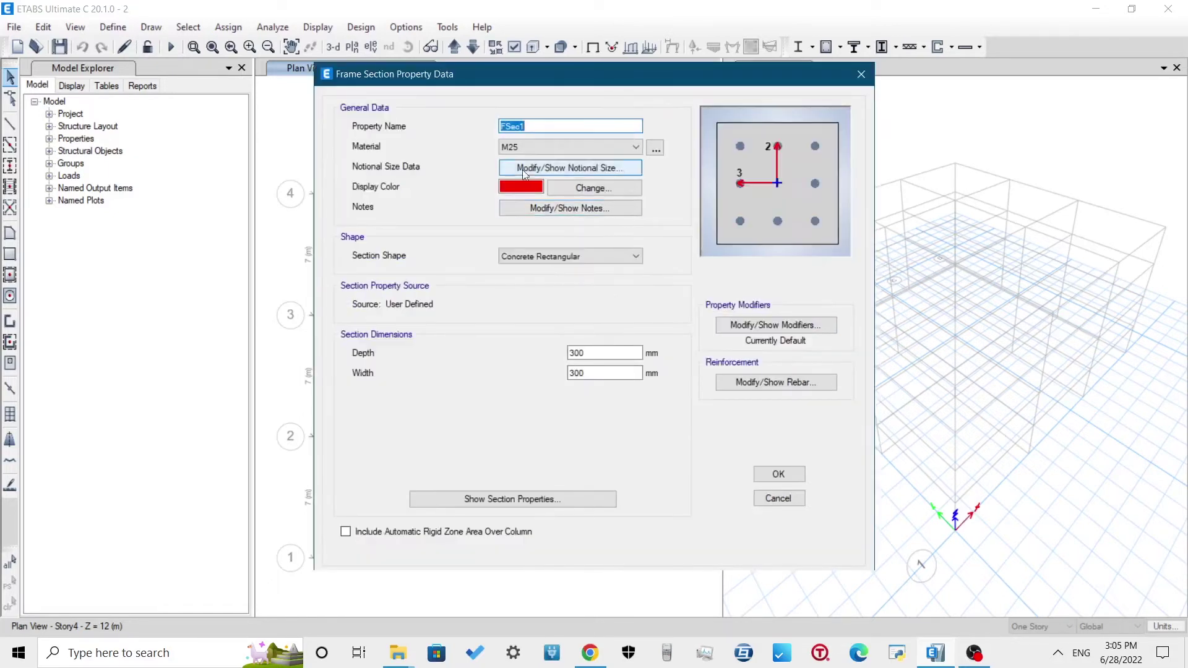
Name the copied section Beam 230*430 and set its depth to 430 mm
{"action": "type", "text": "Beam 230"}
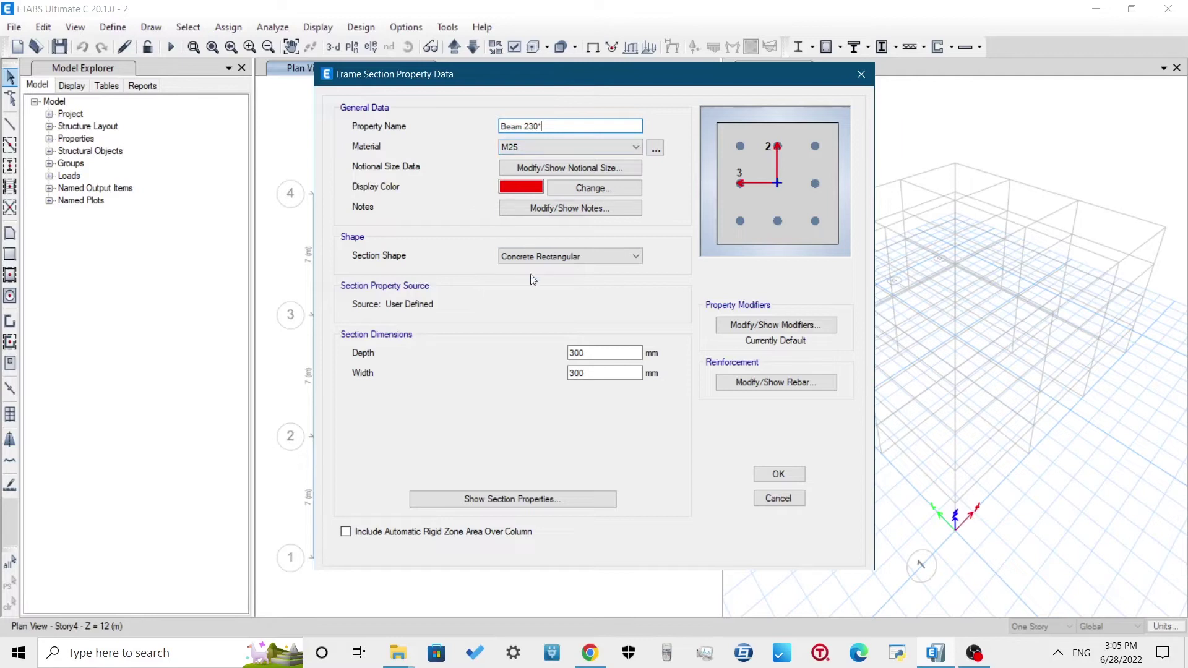
{"action": "double_click", "coordinate": [576, 353]}
{"action": "type", "text": "17"}
{"action": "key", "text": "Tab"}
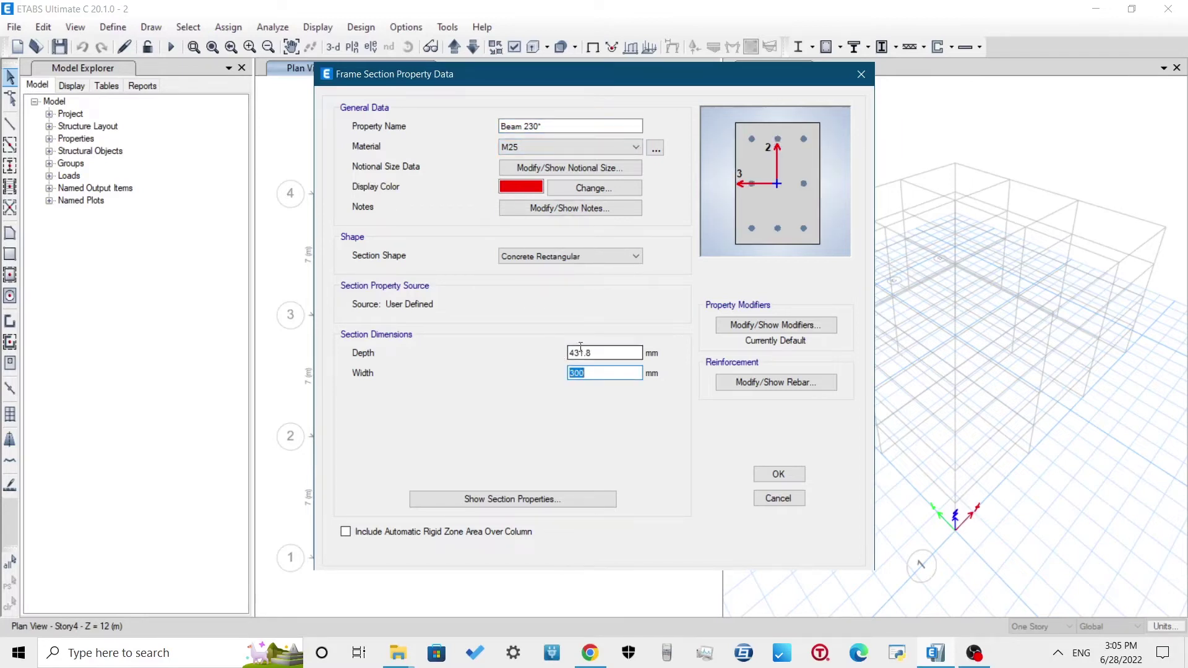
{"action": "left_click", "coordinate": [561, 129]}
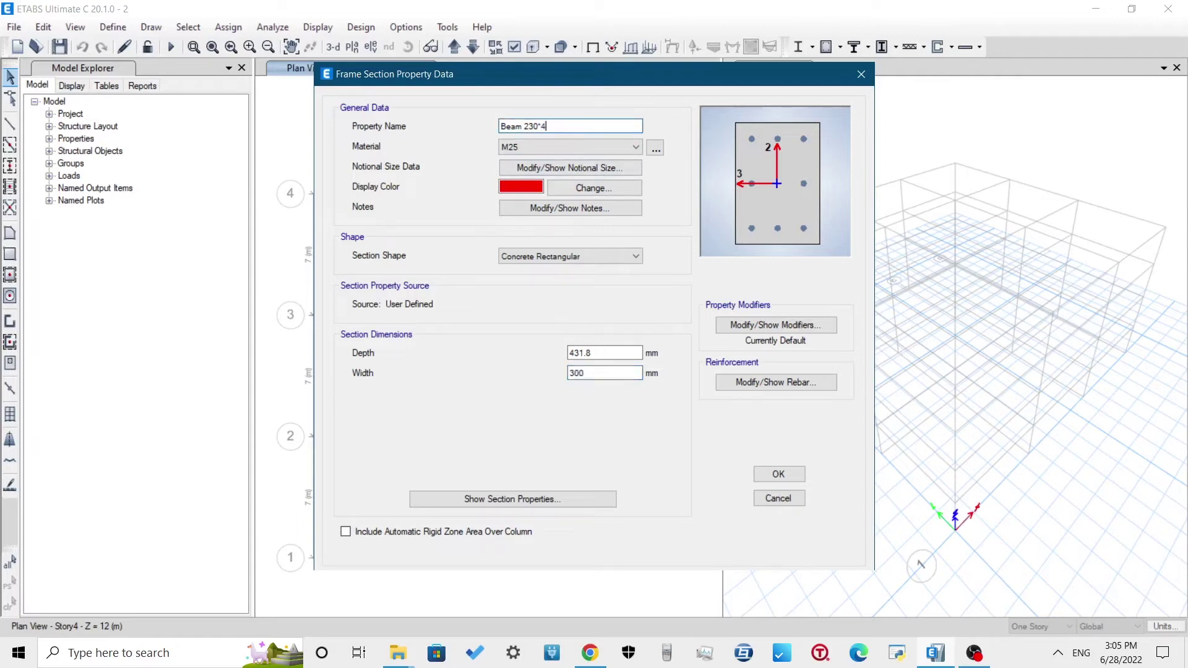
{"action": "left_click_drag", "start_coordinate": [612, 353], "coordinate": [565, 352]}
{"action": "type", "text": "430"}
{"action": "key", "text": "Tab"}
Set the beam width to 230 mm and keep M25 as its material
{"action": "type", "text": "23"}
{"action": "key", "text": "Tab"}
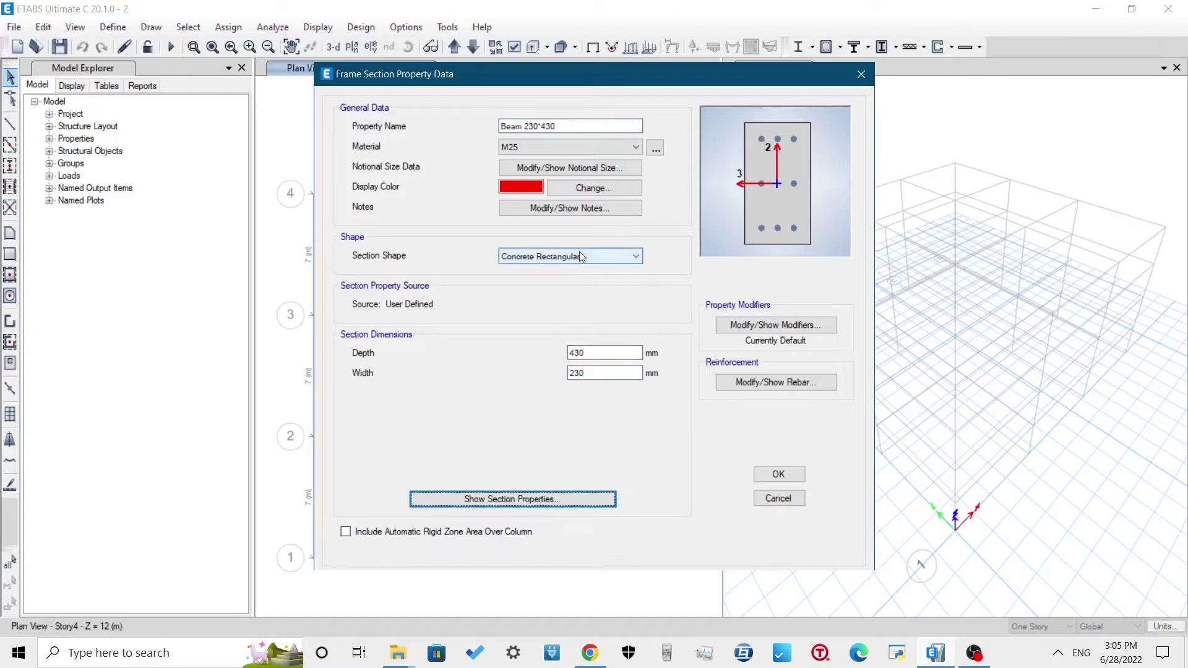
{"action": "left_click", "coordinate": [562, 143]}
{"action": "left_click", "coordinate": [563, 144]}
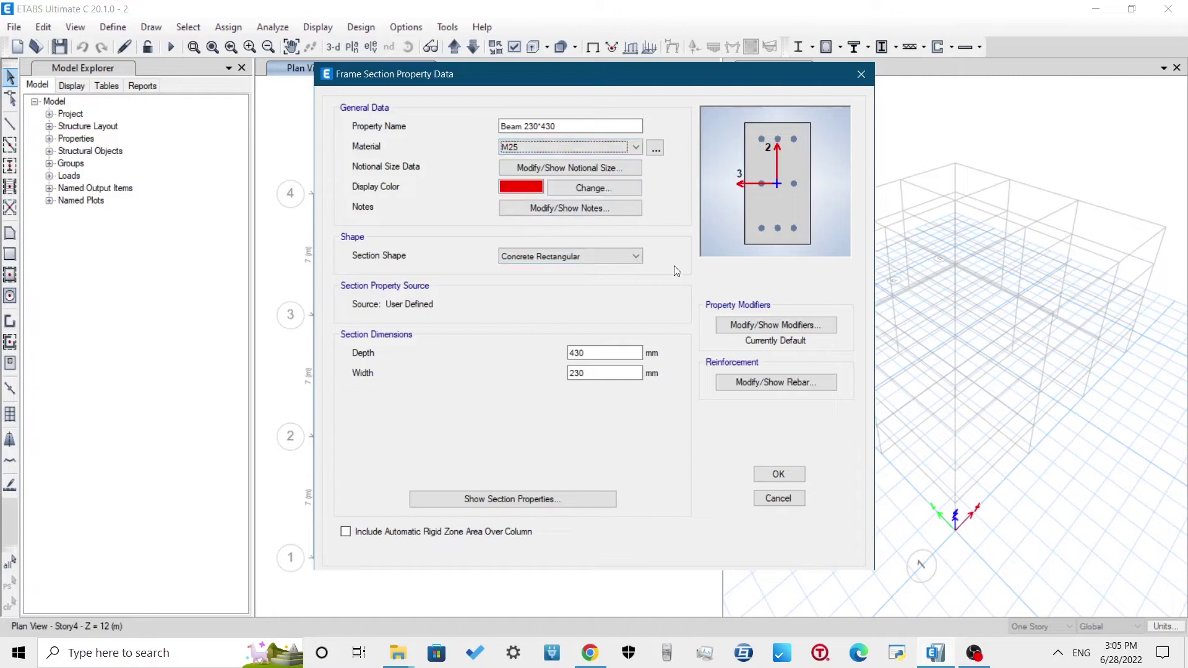
{"action": "left_click", "coordinate": [748, 381]}
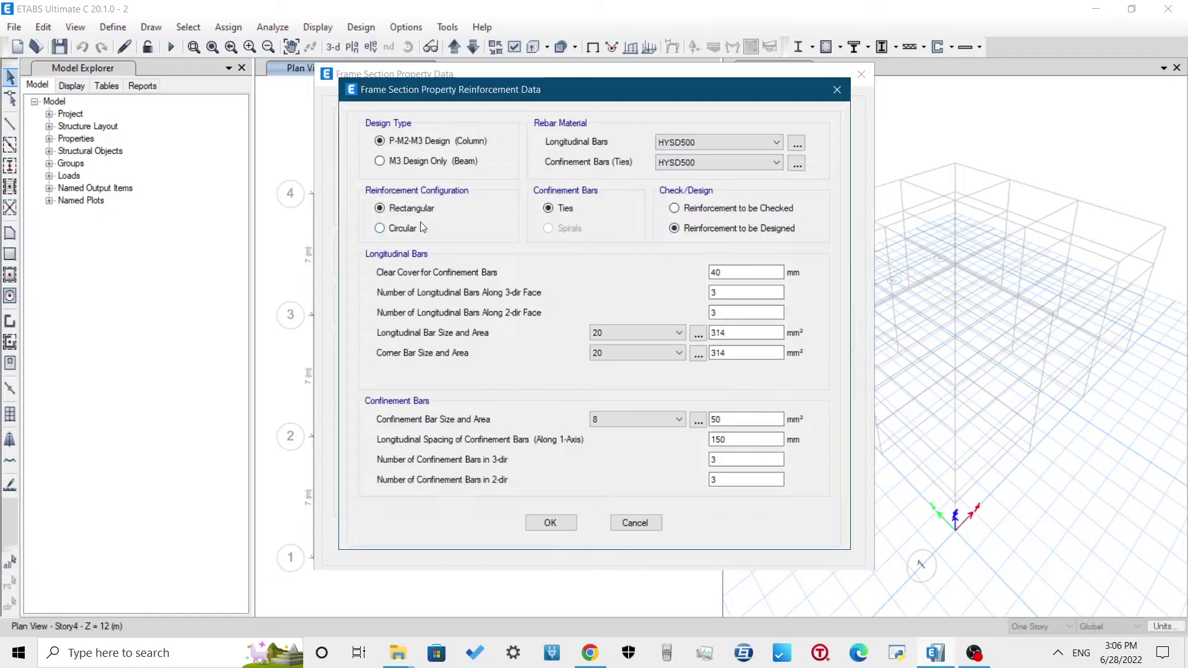
Make Beam 230*430 an M3 beam-only section with 41 mm top and bottom cover (=25+8+8)
{"action": "left_click", "coordinate": [415, 162]}
{"action": "double_click", "coordinate": [492, 214]}
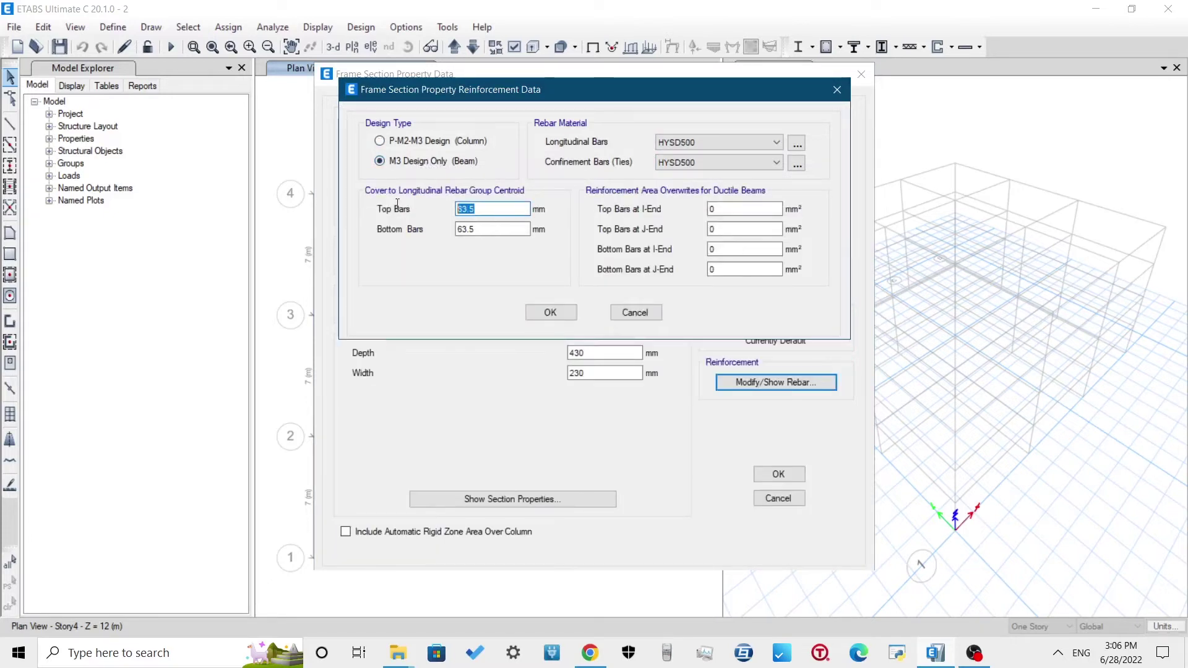
{"action": "type", "text": "="}
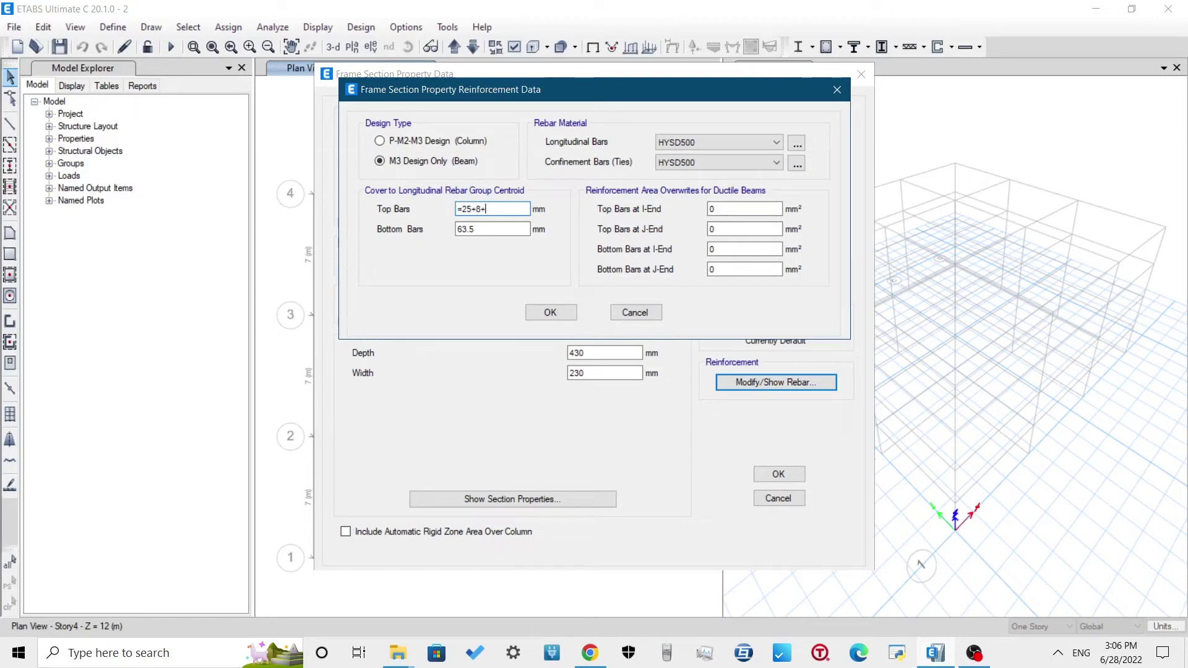
{"action": "type", "text": "25+8+8"}
{"action": "key", "text": "Tab"}
{"action": "type", "text": "41"}
{"action": "left_click", "coordinate": [557, 312]}
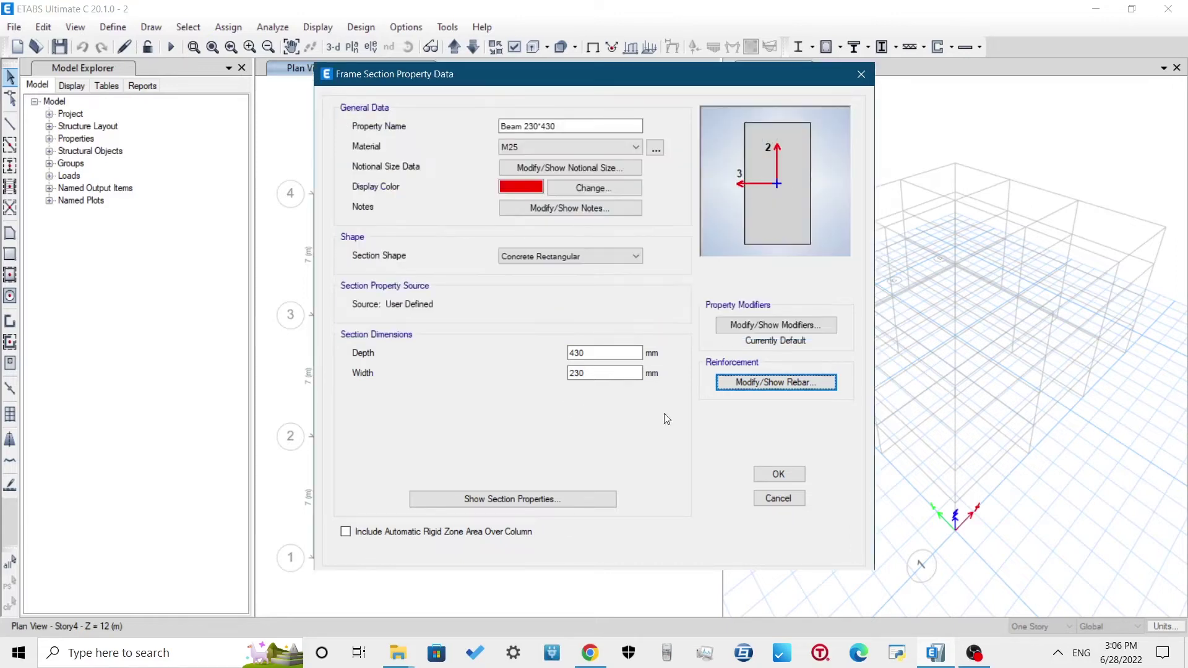
{"action": "left_click", "coordinate": [778, 475]}
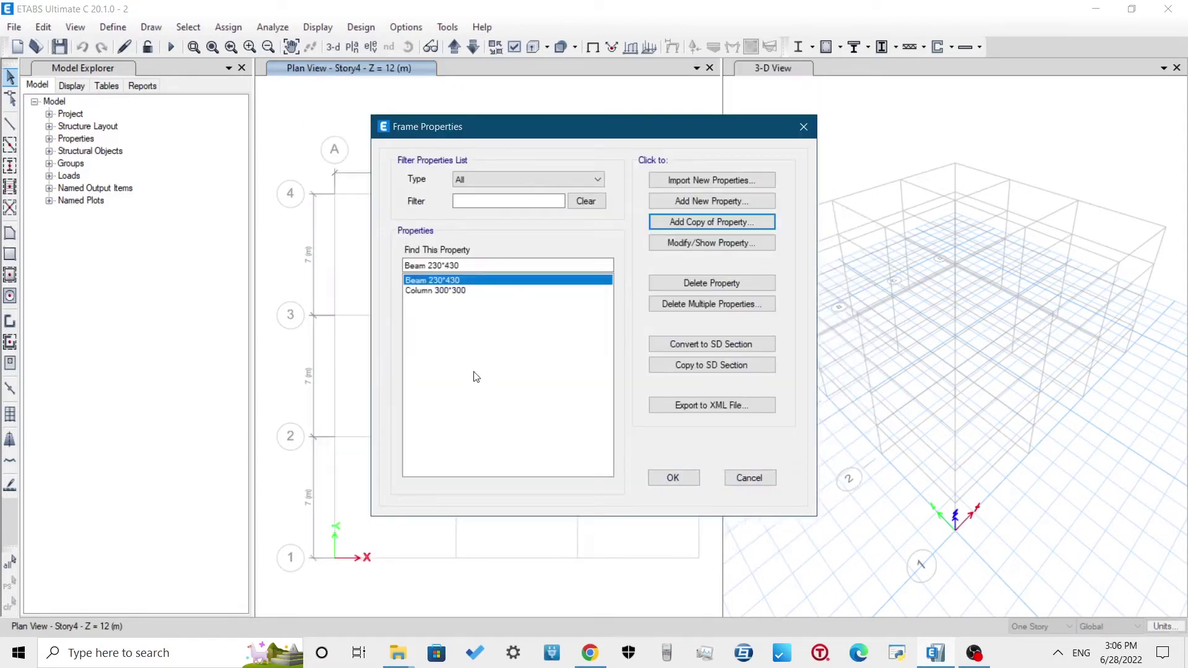
{"action": "left_click", "coordinate": [670, 482]}
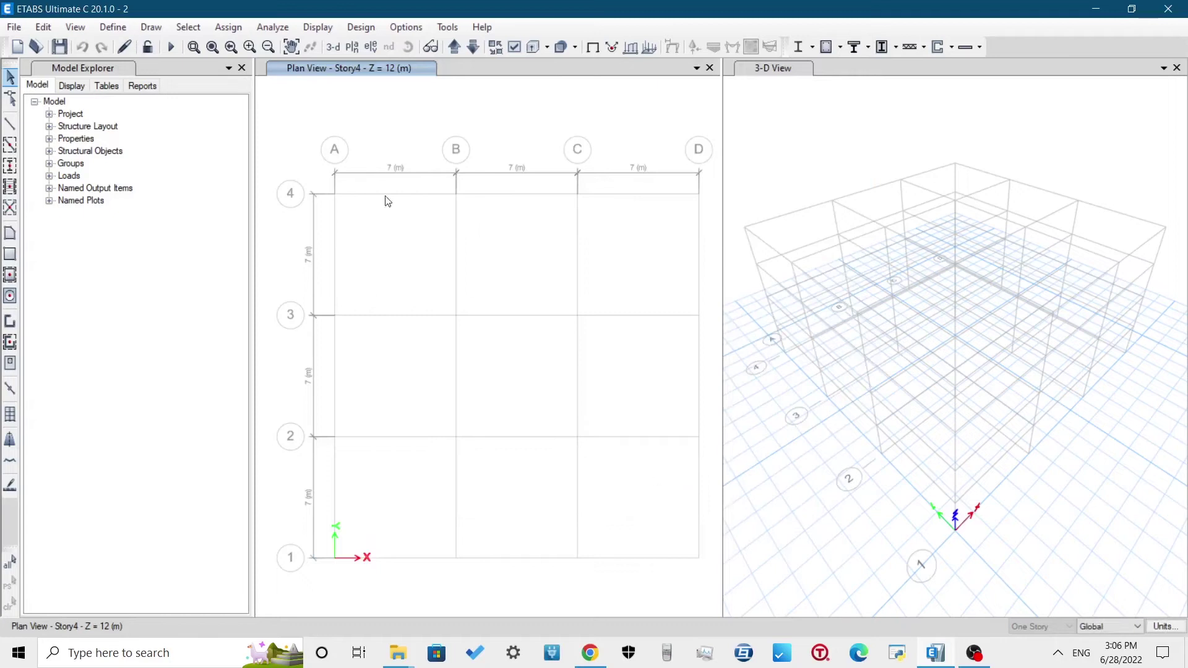
Remove Plank1 from the slab section properties and confirm the deletion
{"action": "left_click", "coordinate": [113, 27]}
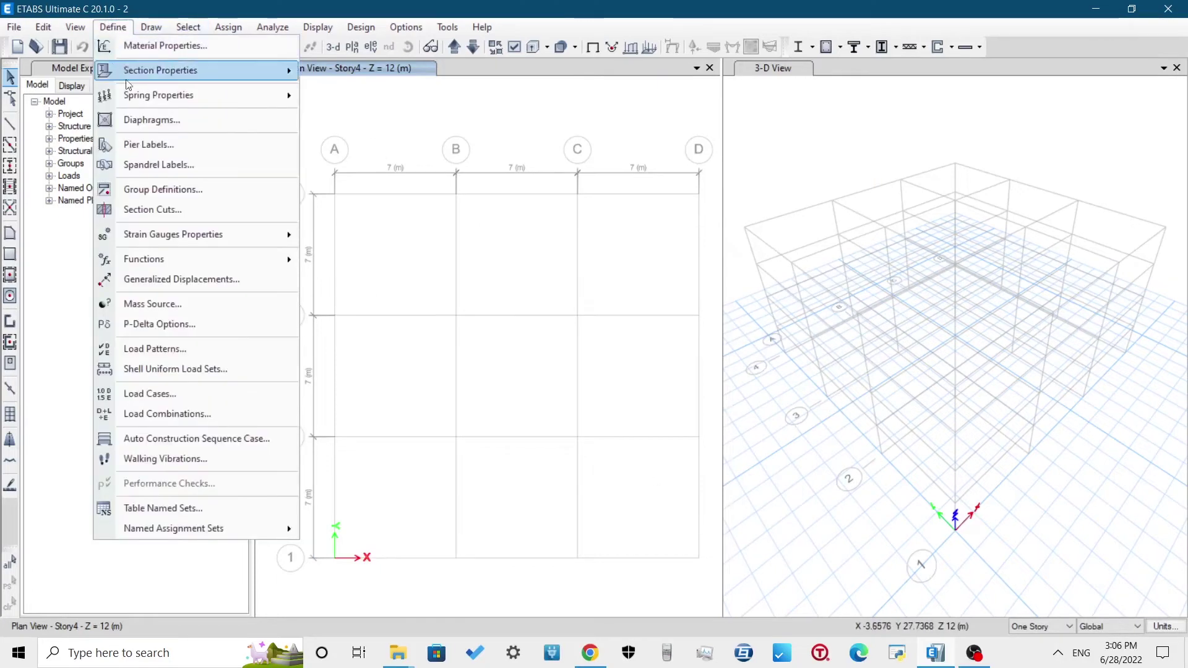
{"action": "mouse_move", "coordinate": [189, 73]}
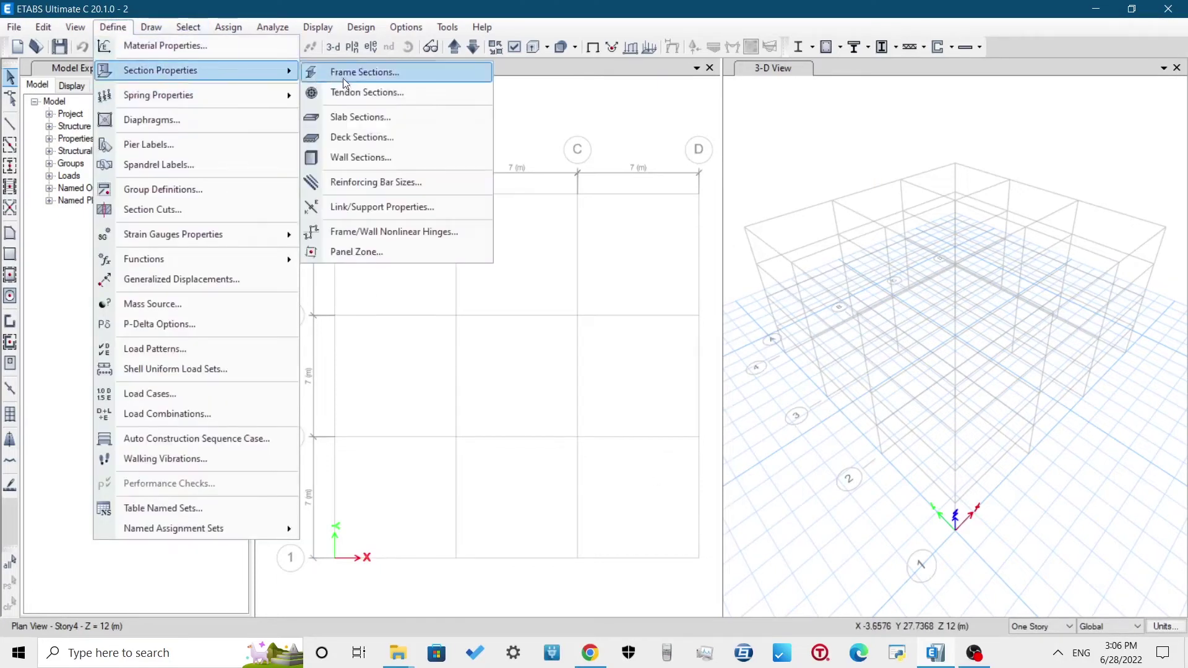
{"action": "left_click", "coordinate": [417, 121]}
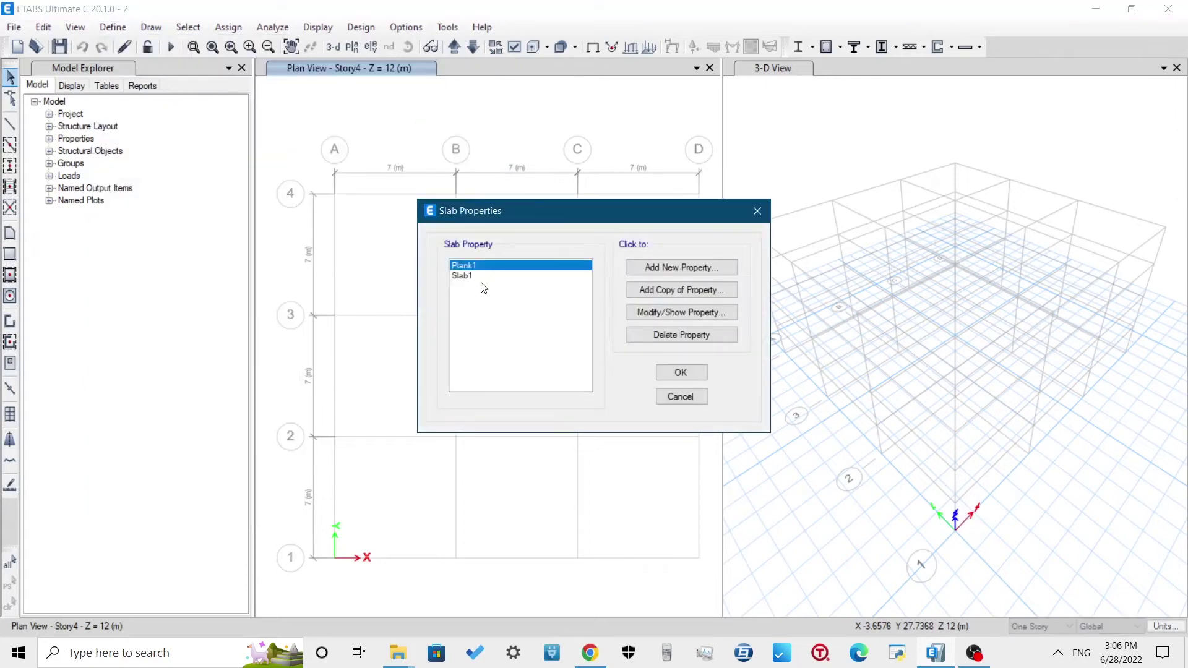
{"action": "left_click", "coordinate": [681, 335]}
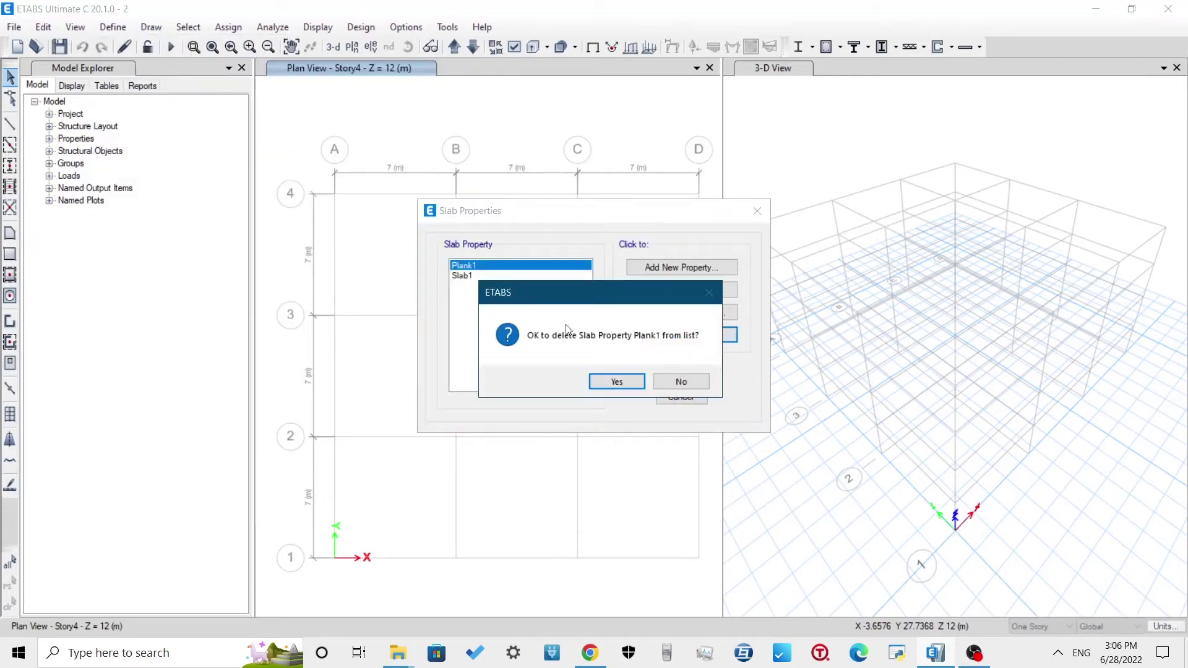
{"action": "left_click", "coordinate": [615, 382]}
Turn Slab1 into Slab 125: M25 concrete, Membrane modelling, 125 mm thick
{"action": "left_click", "coordinate": [674, 311]}
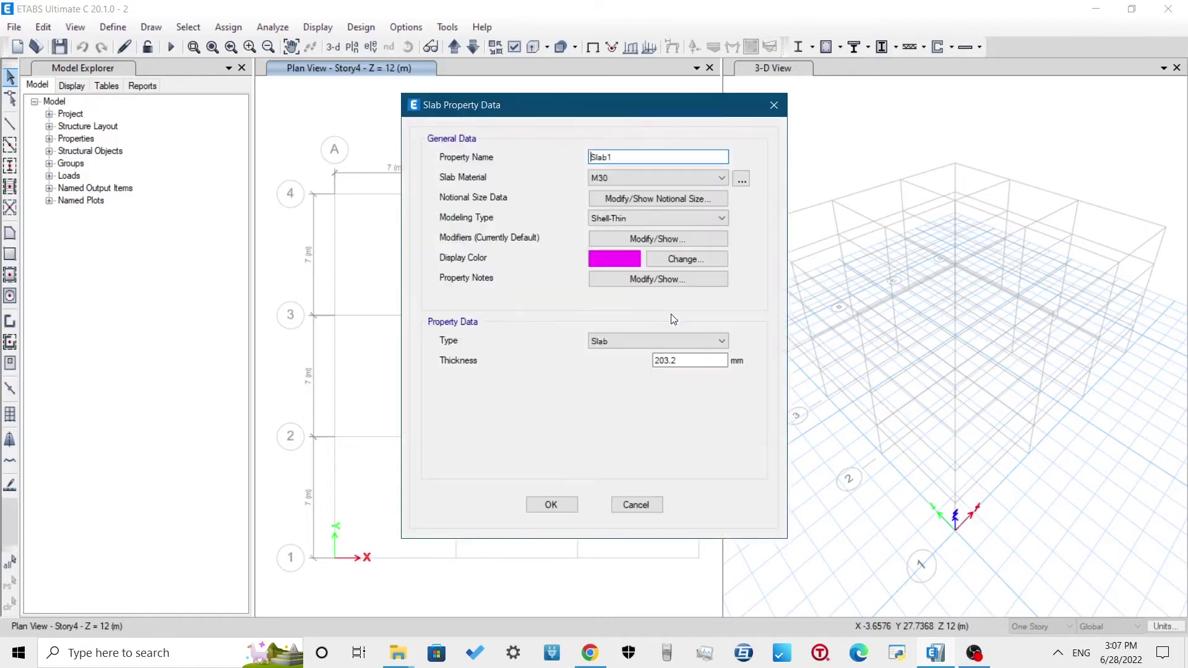
{"action": "left_click", "coordinate": [609, 157]}
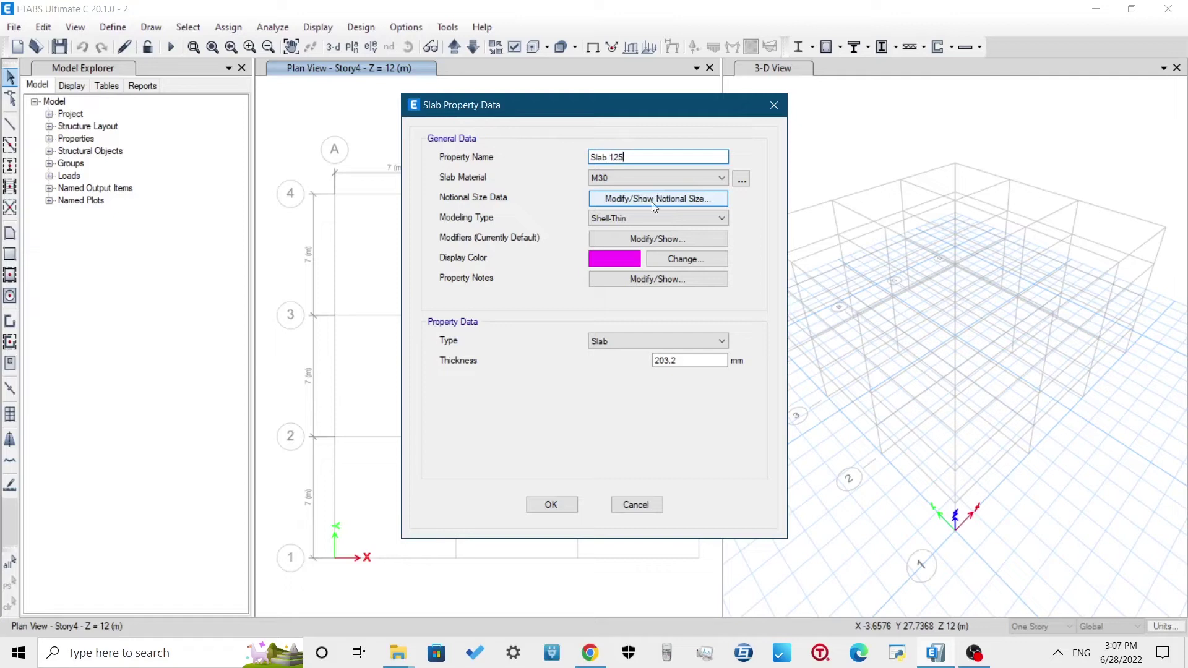
{"action": "left_click", "coordinate": [631, 176]}
{"action": "left_click", "coordinate": [606, 222]}
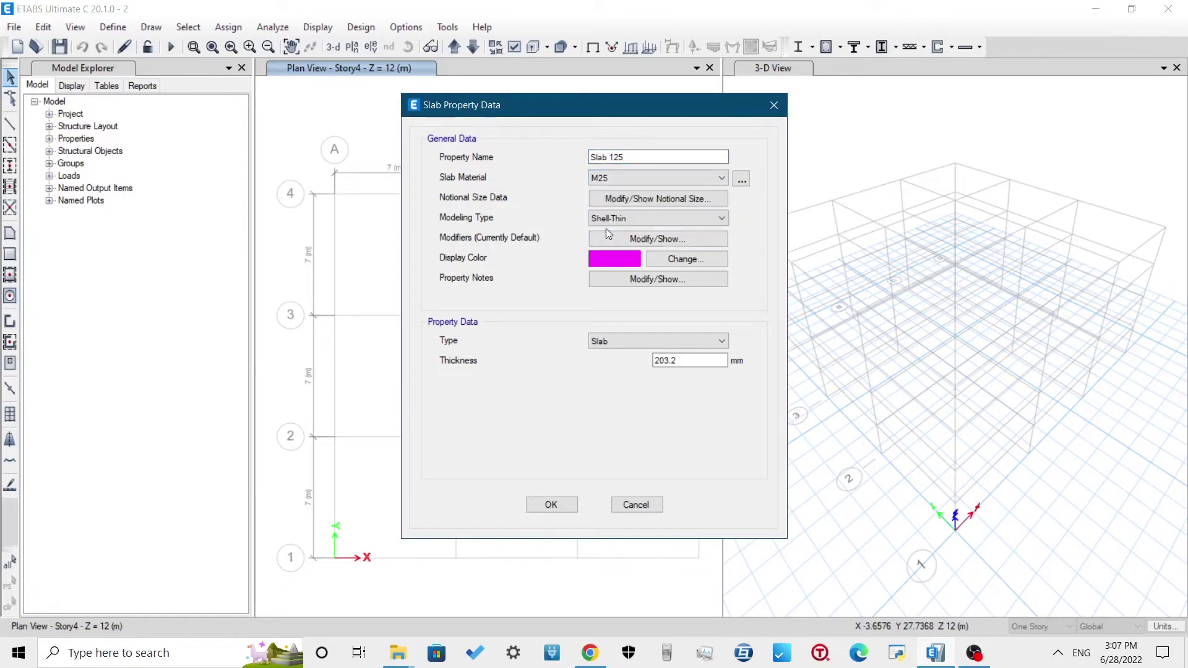
{"action": "left_click_drag", "start_coordinate": [694, 360], "coordinate": [628, 364]}
{"action": "type", "text": "125"}
{"action": "left_click", "coordinate": [637, 213]}
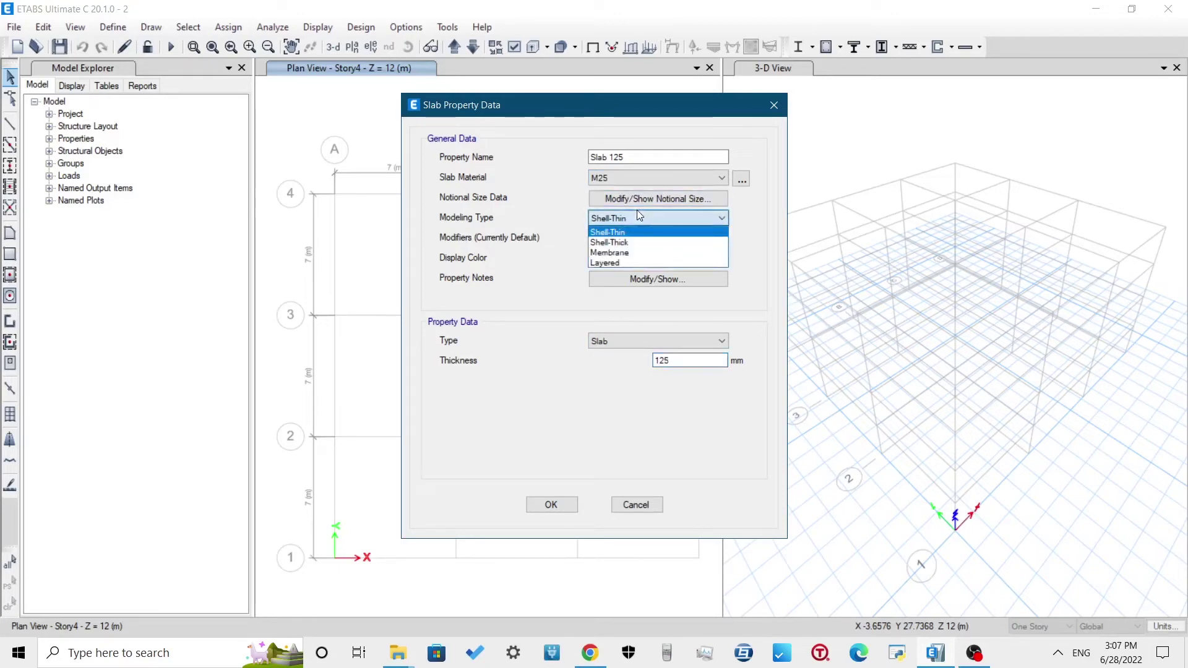
{"action": "left_click", "coordinate": [641, 253]}
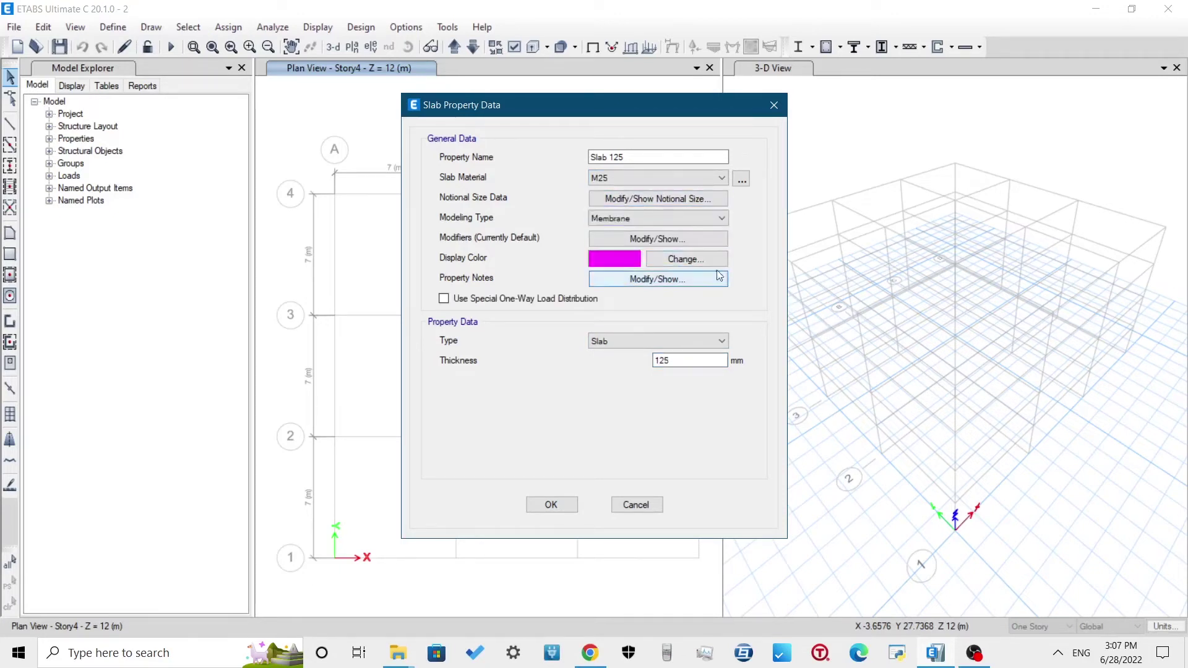
{"action": "left_click", "coordinate": [564, 509]}
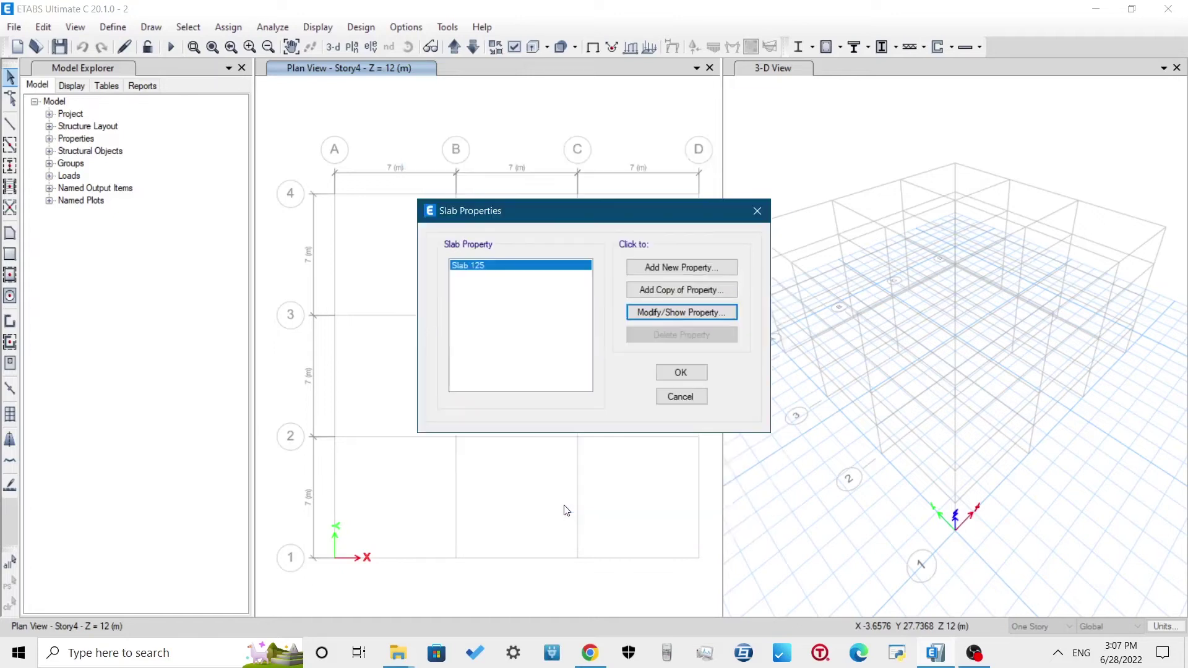
{"action": "left_click", "coordinate": [680, 373]}
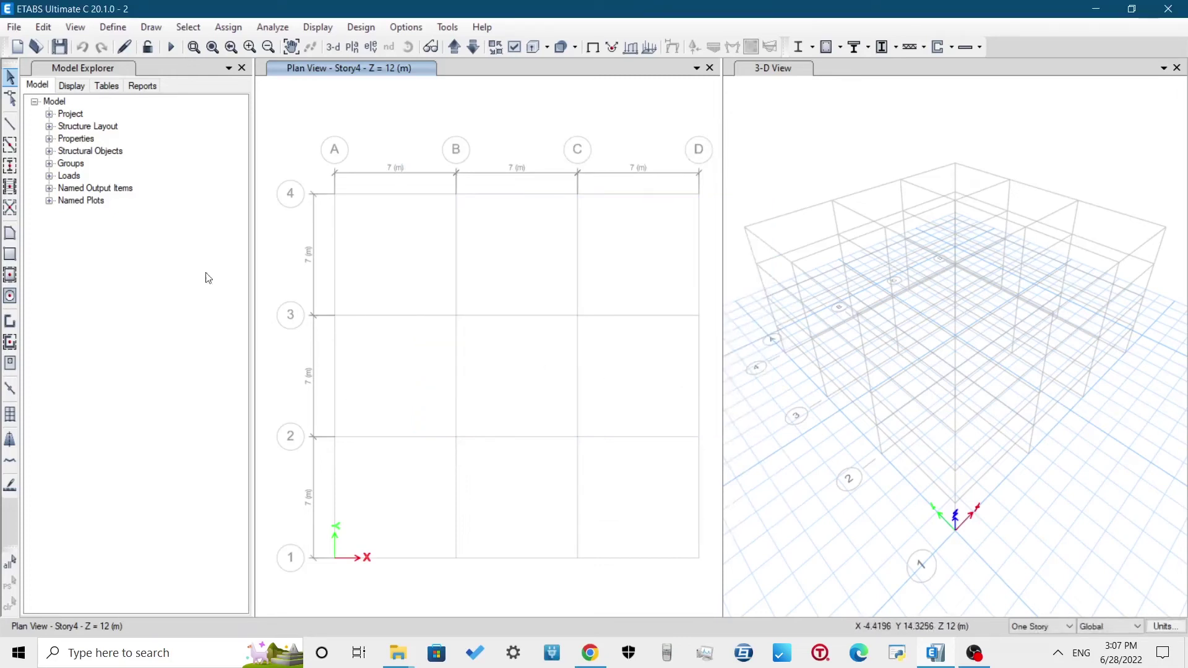
Draw a frame line on all storeys through grid points A4, B4, C4 and D4
{"action": "left_click", "coordinate": [9, 125]}
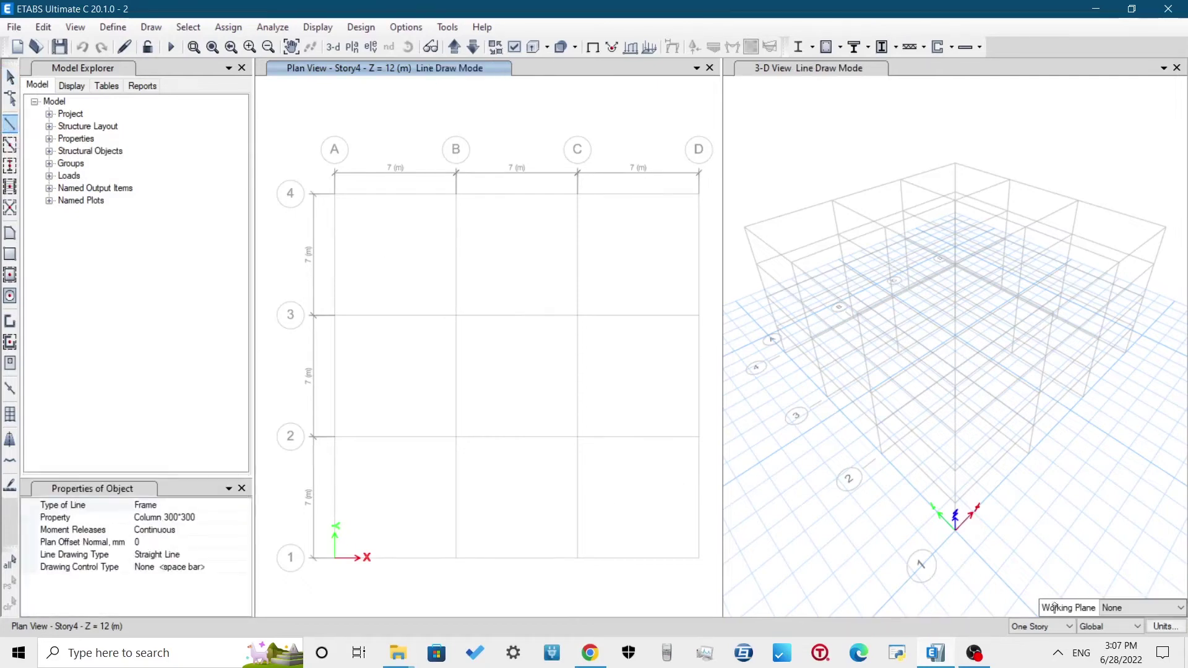
{"action": "left_click", "coordinate": [1043, 626]}
{"action": "left_click", "coordinate": [1032, 653]}
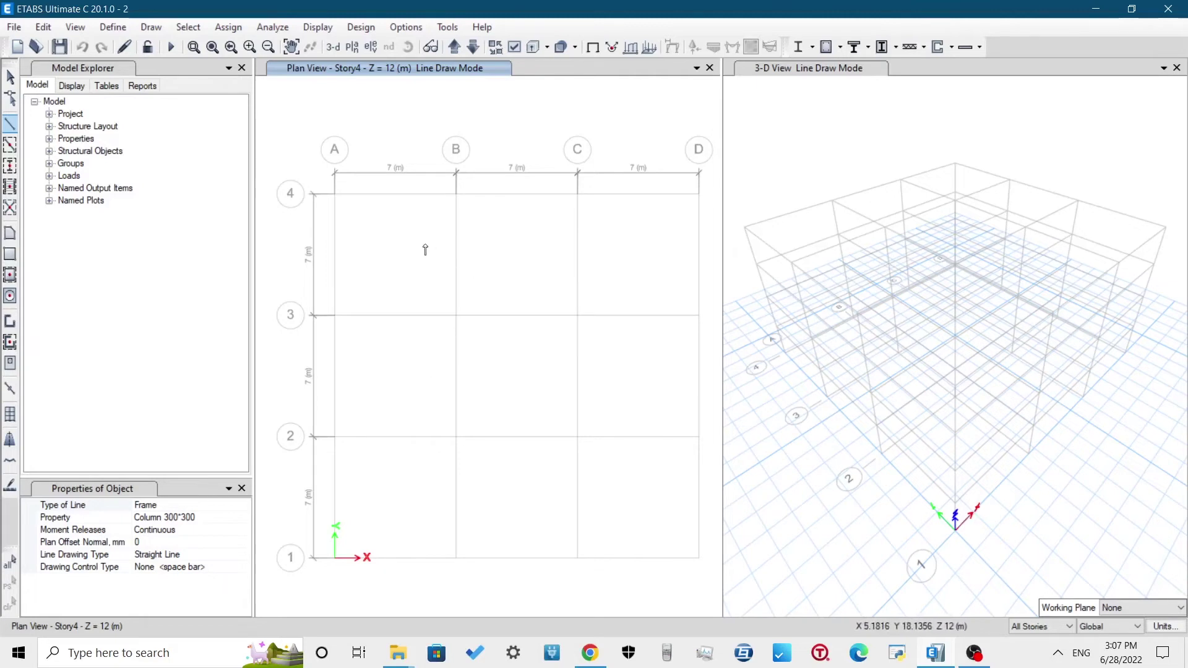
{"action": "left_click", "coordinate": [334, 194]}
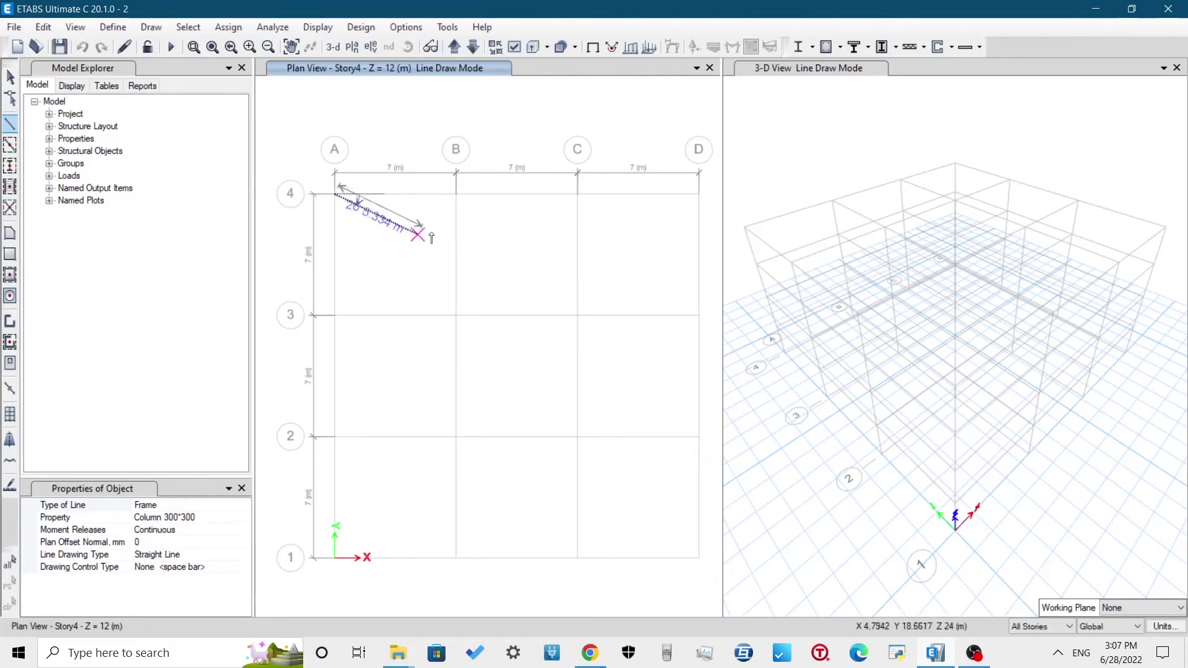
{"action": "left_click", "coordinate": [457, 194]}
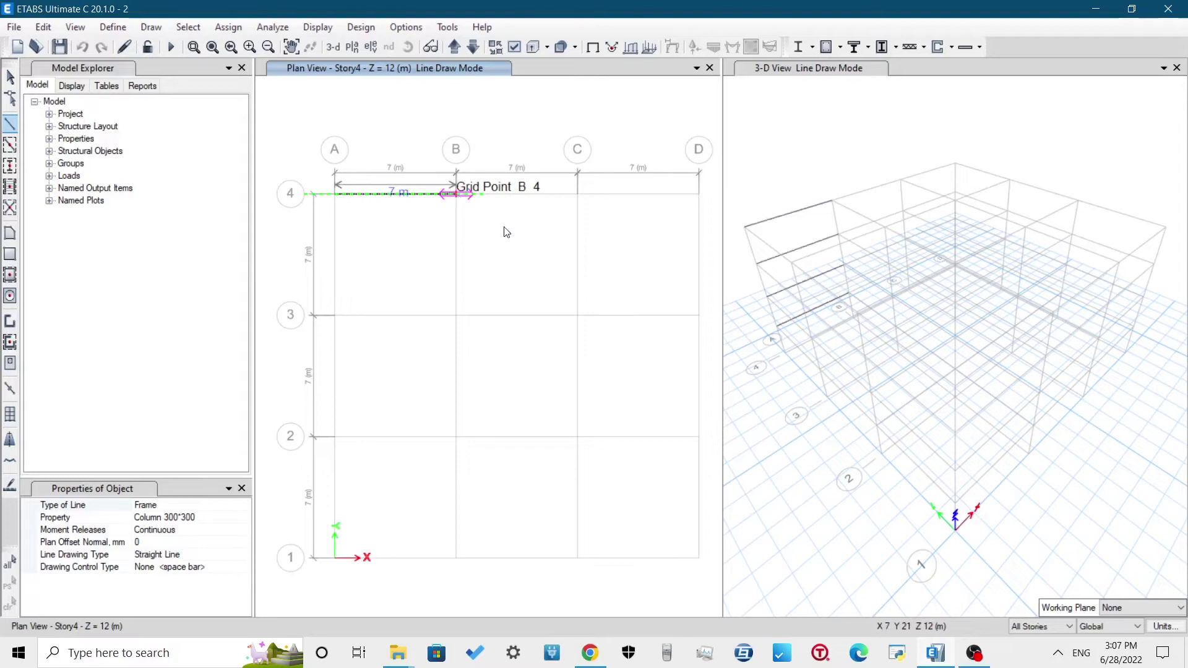
{"action": "left_click", "coordinate": [577, 194]}
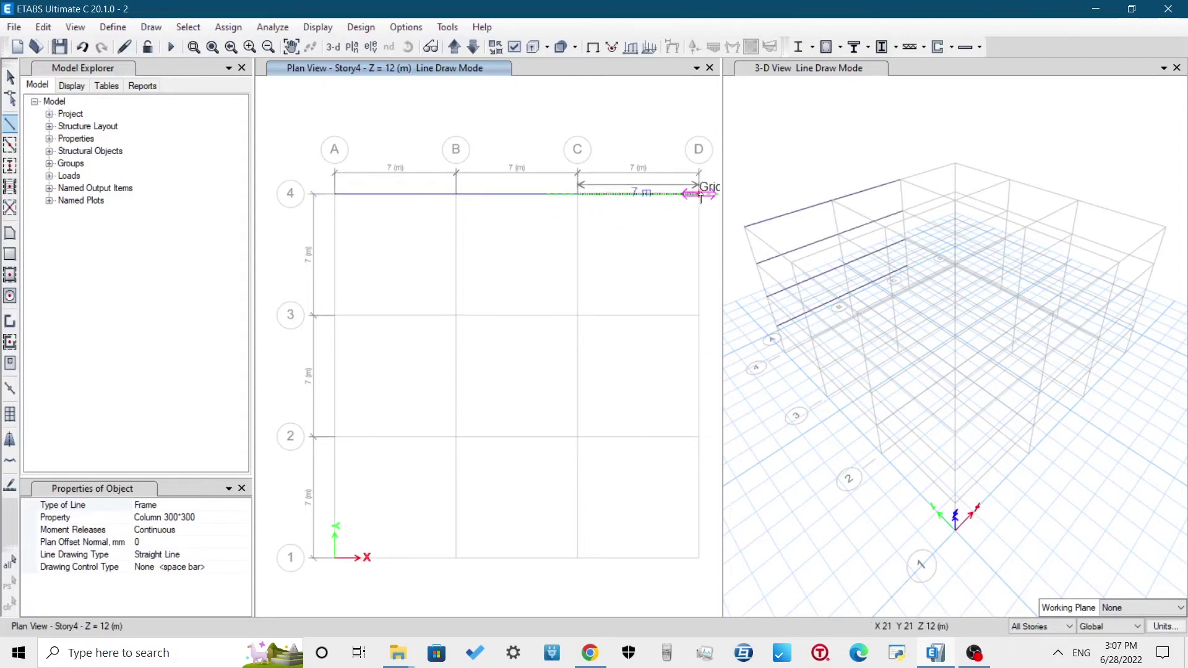
{"action": "left_click", "coordinate": [699, 195]}
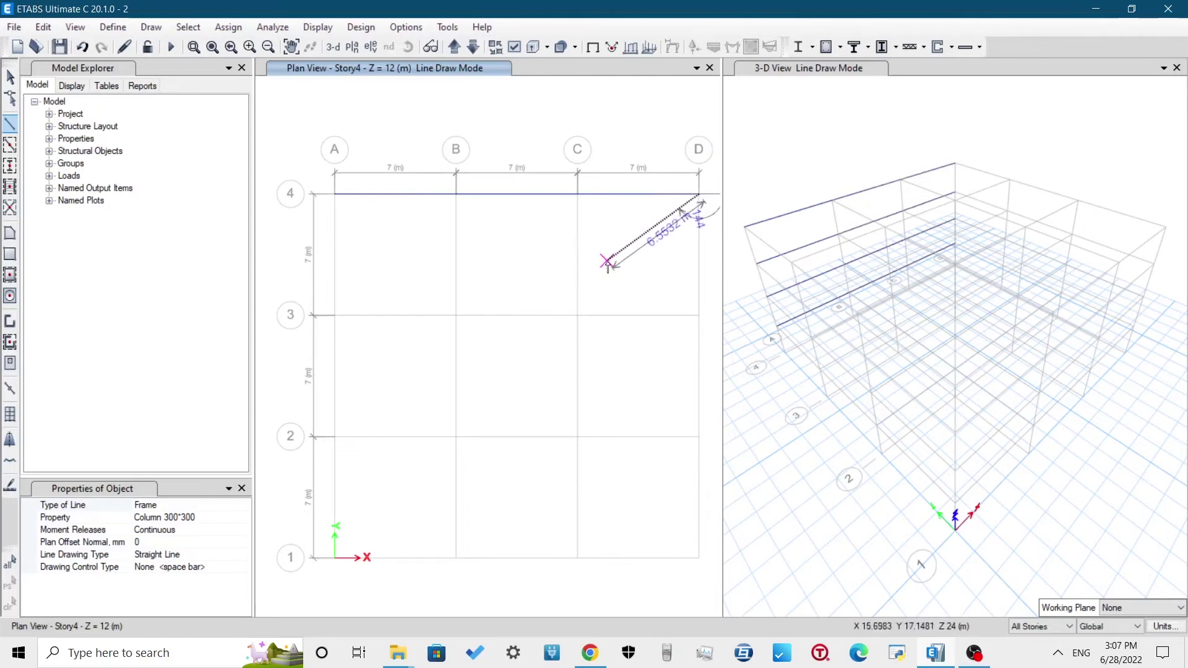
{"action": "key", "text": "Escape"}
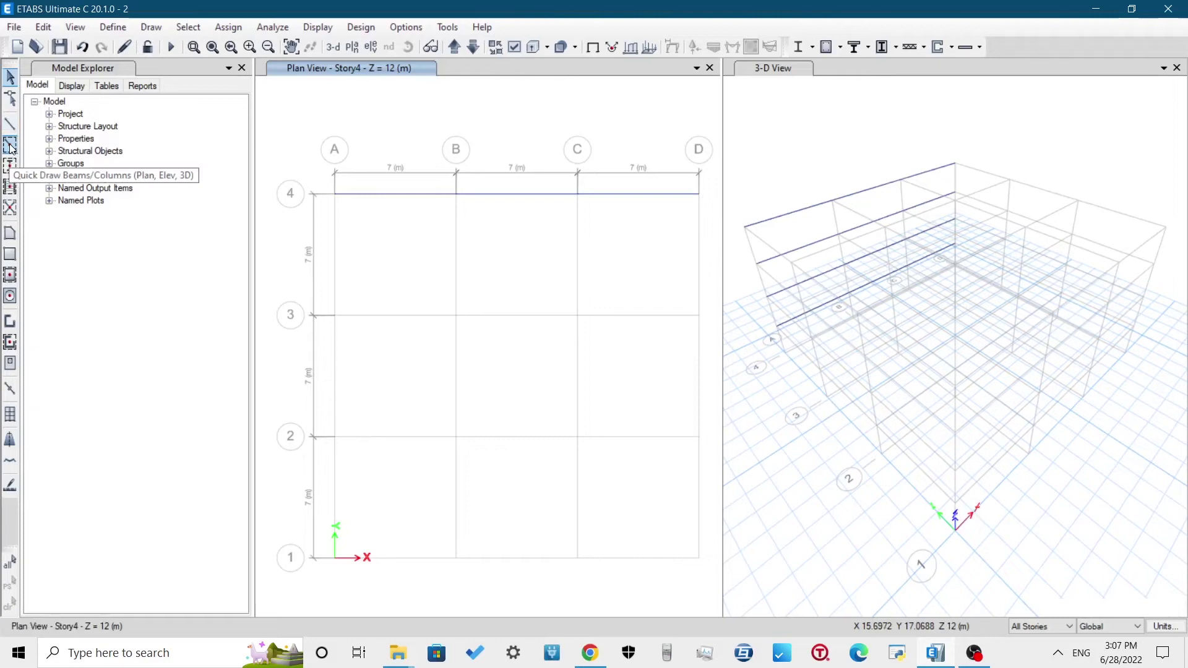
Add a beam along grid A from 4 to 3 and check the grid-4 beam's section
{"action": "left_click", "coordinate": [10, 146]}
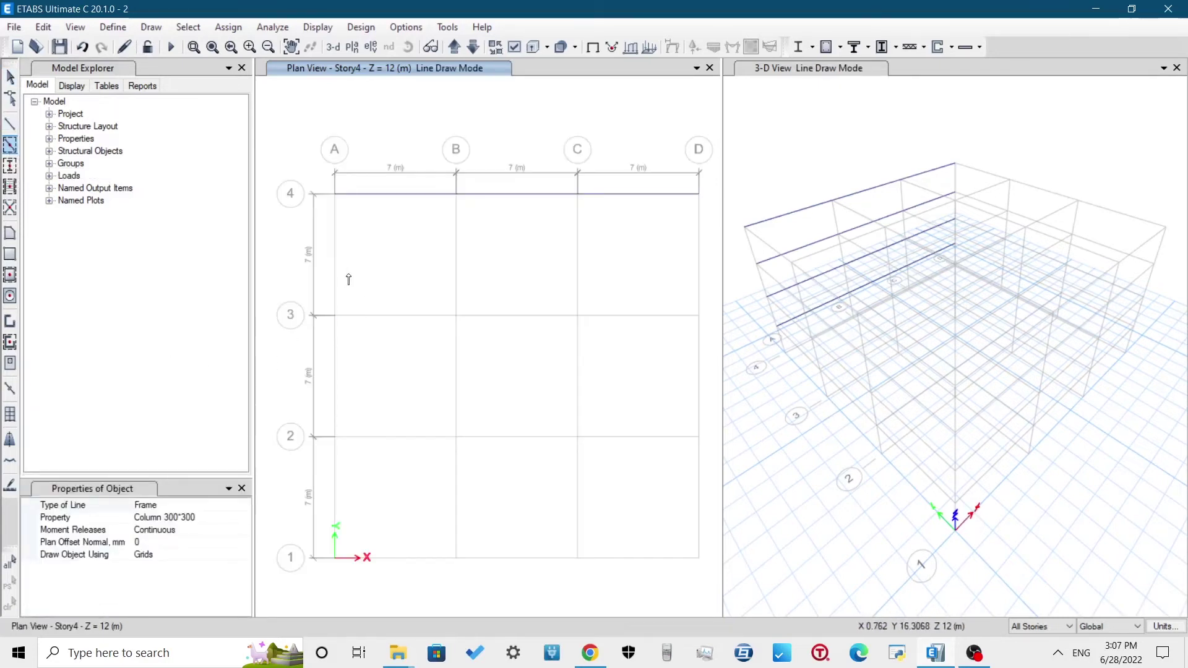
{"action": "left_click", "coordinate": [335, 257]}
{"action": "key", "text": "Escape"}
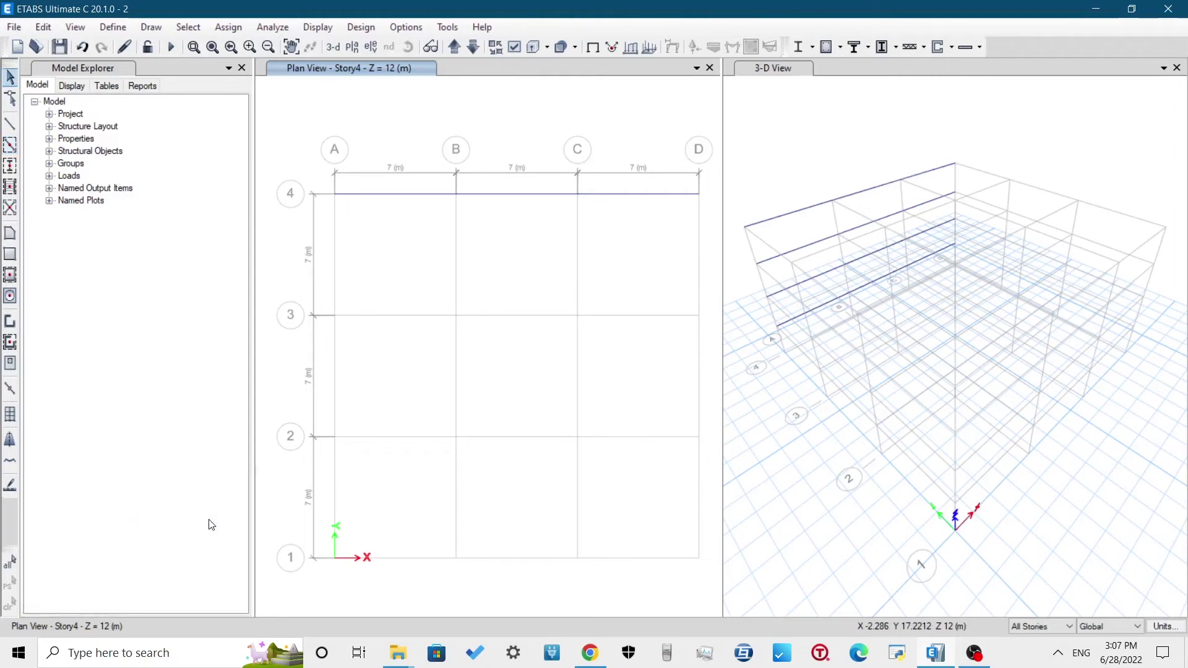
{"action": "left_click", "coordinate": [372, 195]}
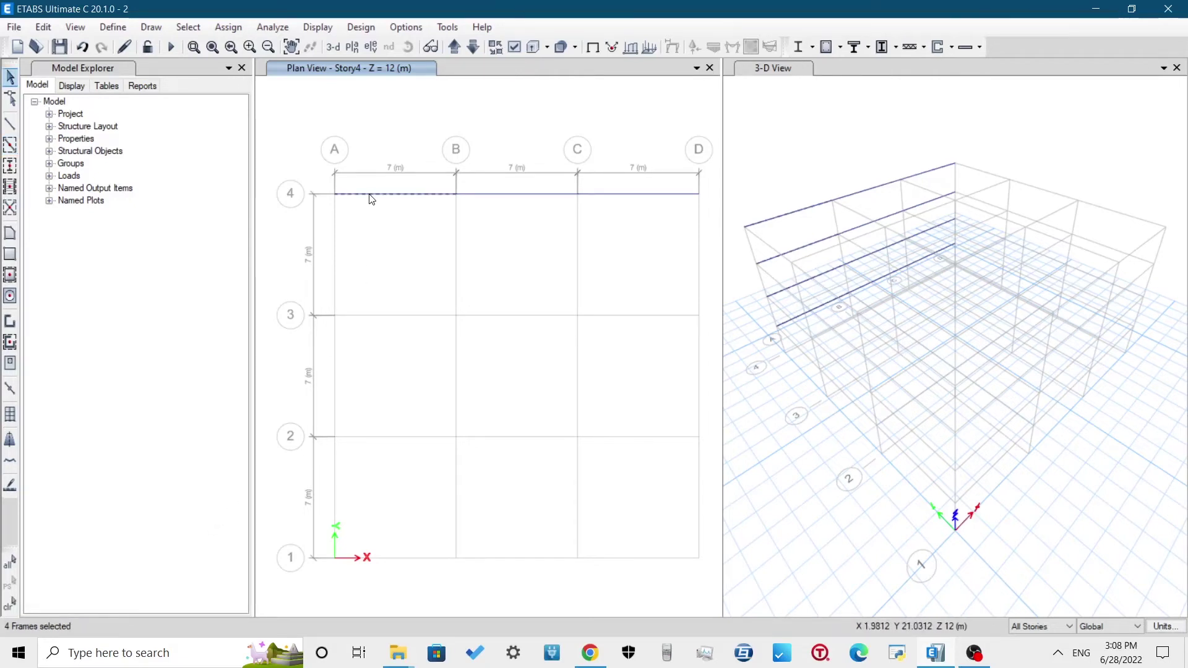
{"action": "right_click", "coordinate": [370, 197]}
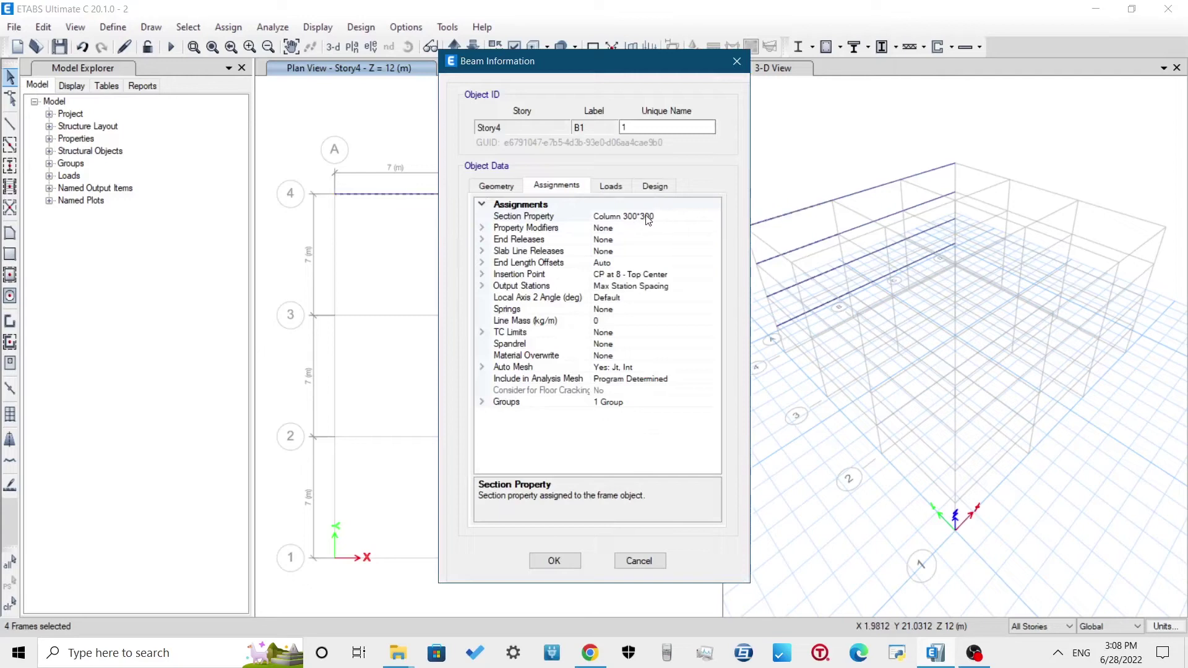
{"action": "left_click", "coordinate": [741, 66]}
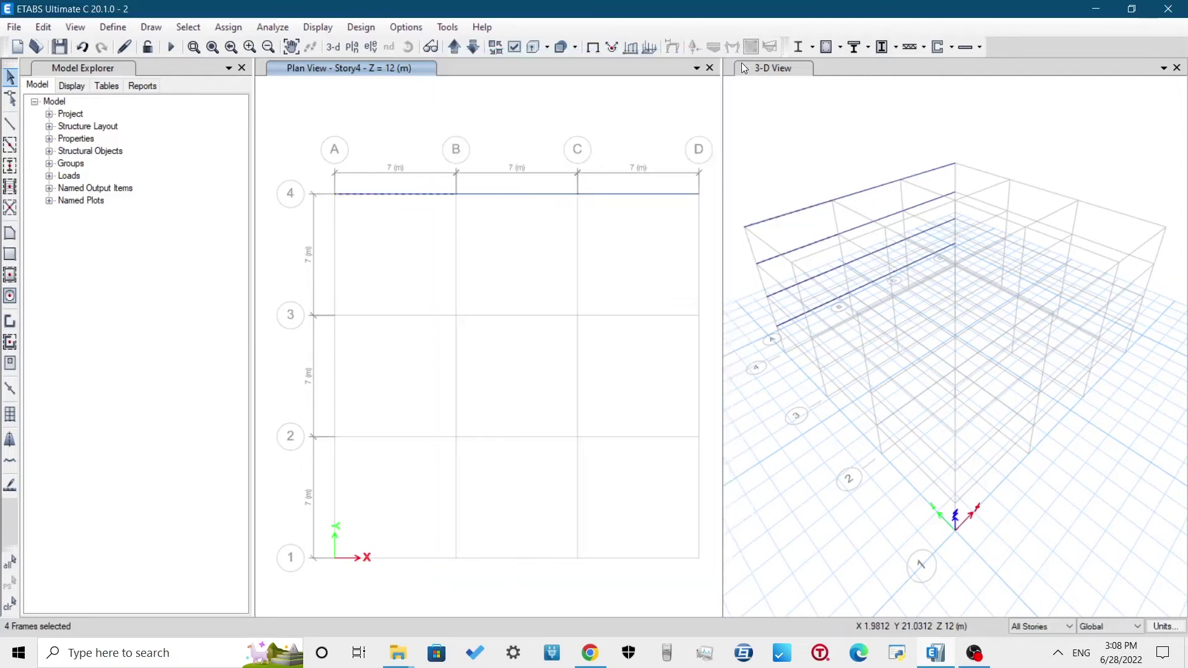
Assign Beam 230*430 to all the grid-4 frame members
{"action": "left_click_drag", "start_coordinate": [297, 165], "coordinate": [709, 222]}
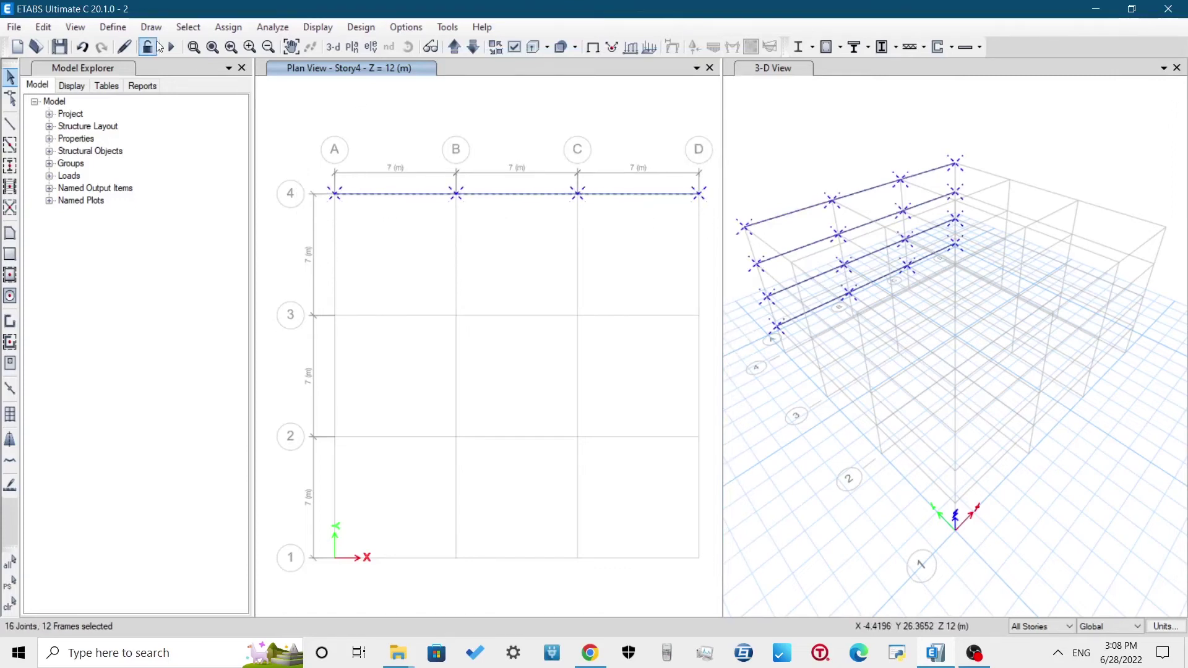
{"action": "left_click", "coordinate": [227, 27]}
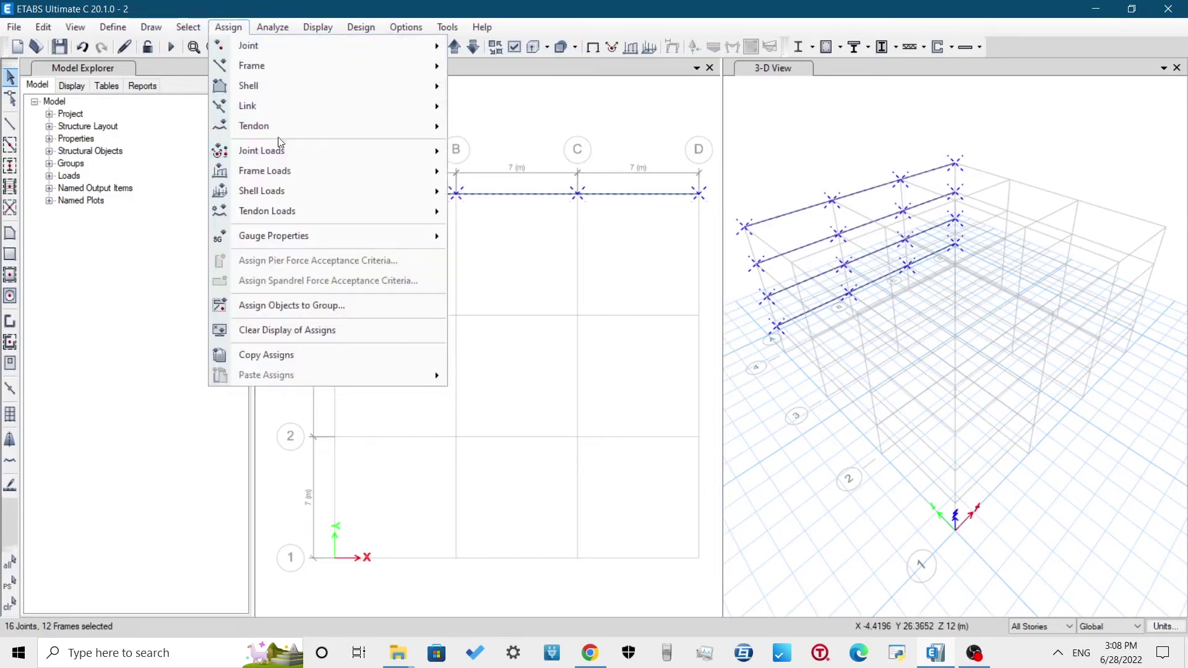
{"action": "mouse_move", "coordinate": [260, 66]}
{"action": "left_click", "coordinate": [489, 65]}
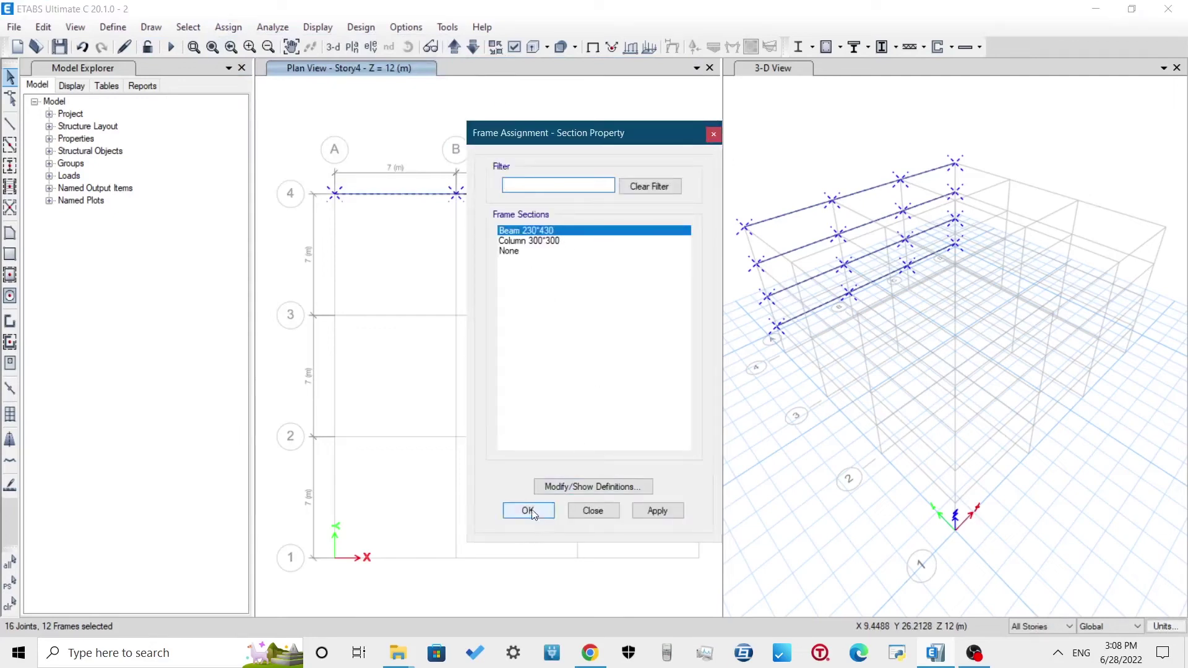
{"action": "left_click", "coordinate": [531, 509]}
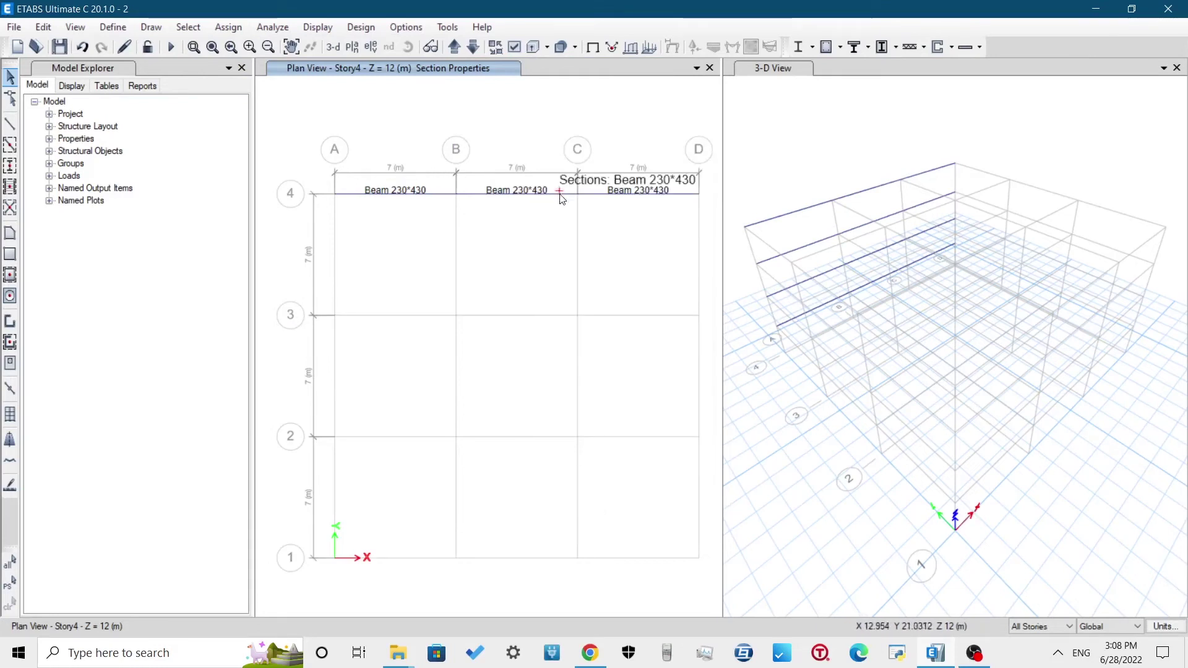
Quick-draw Beam 230*430 beams along grids A, B, C and D between 4 and 3
{"action": "left_click", "coordinate": [10, 150]}
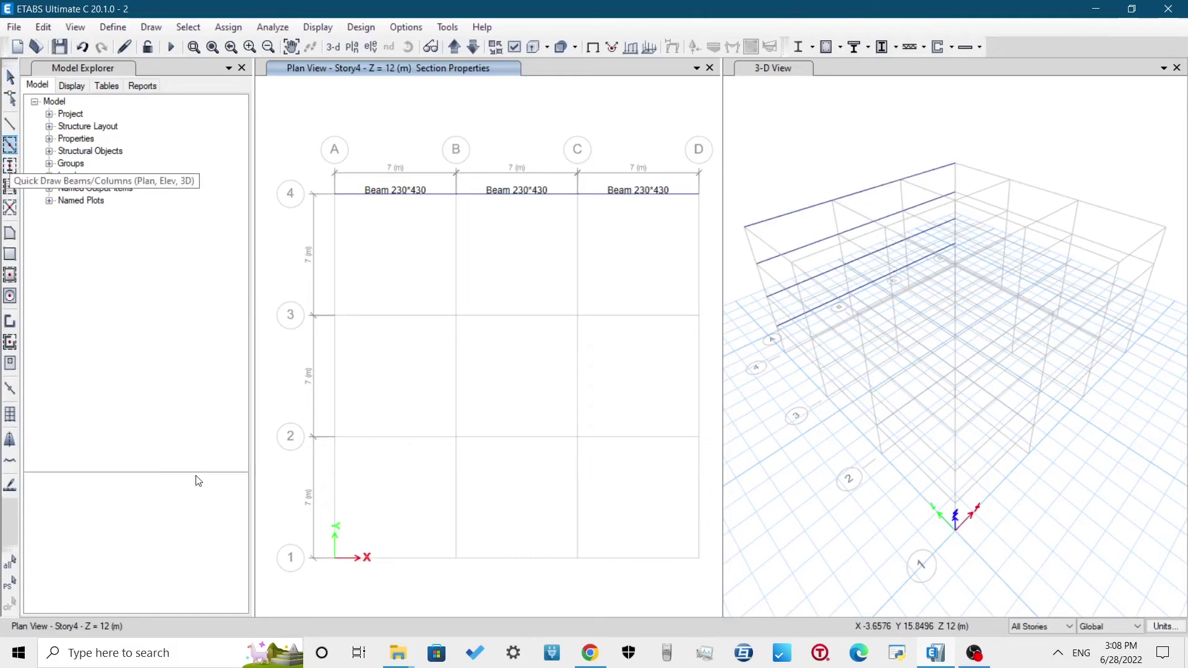
{"action": "left_click", "coordinate": [210, 518]}
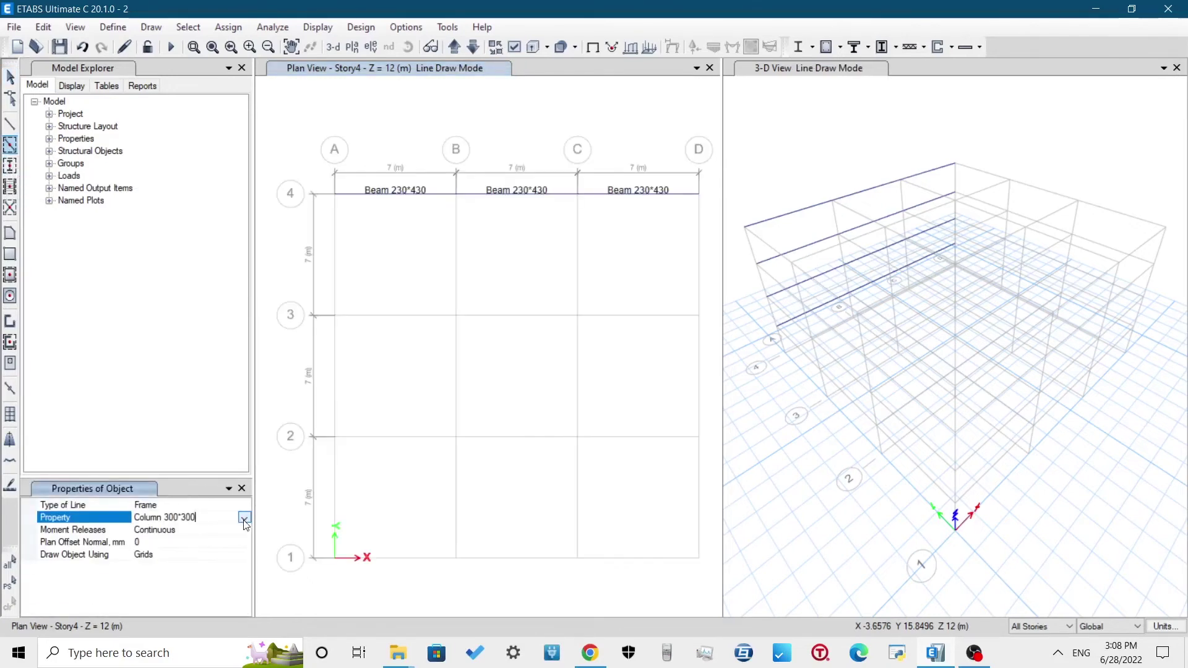
{"action": "left_click", "coordinate": [244, 518]}
{"action": "left_click", "coordinate": [196, 532]}
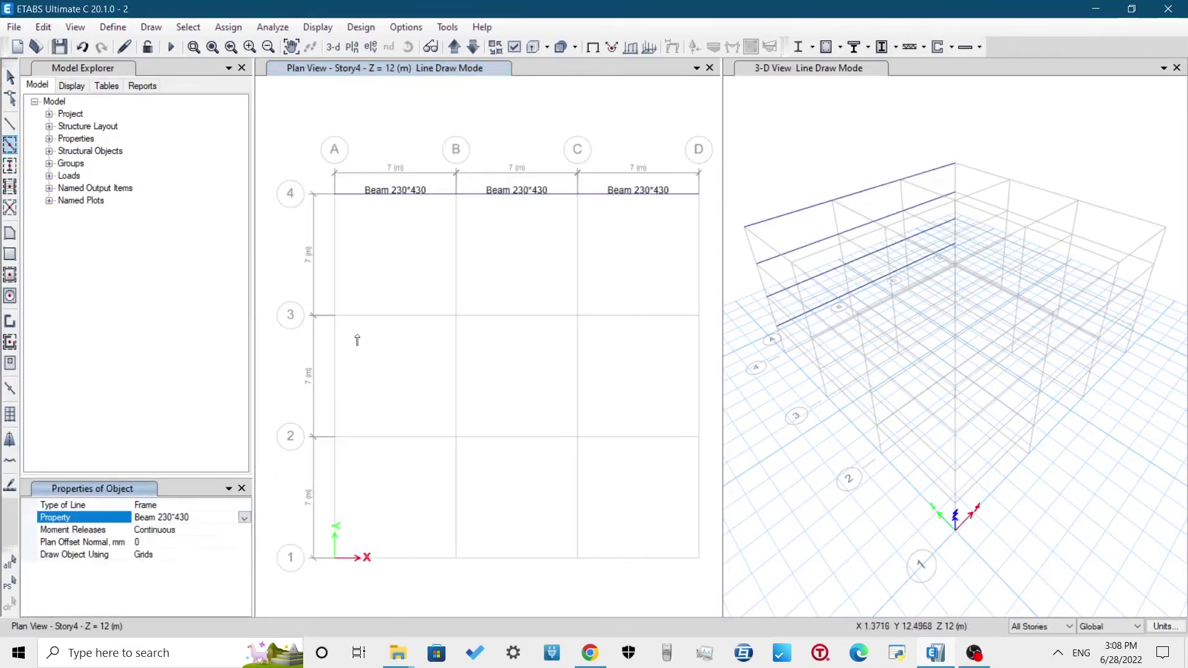
{"action": "left_click", "coordinate": [336, 277]}
{"action": "left_click", "coordinate": [459, 282]}
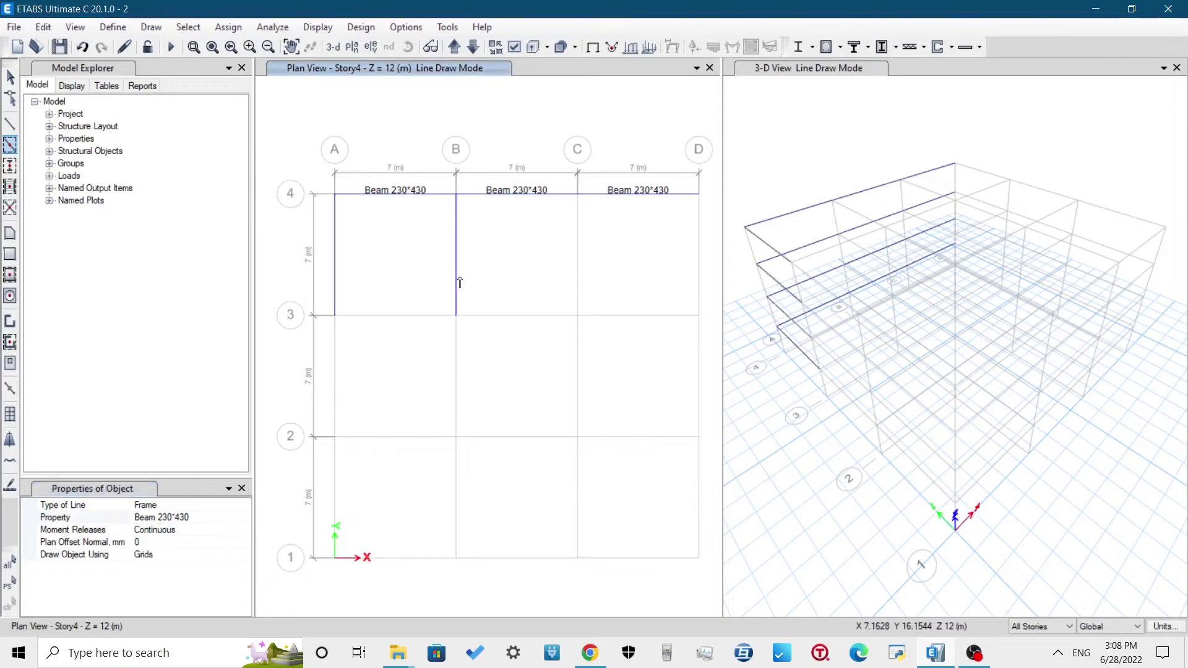
{"action": "left_click", "coordinate": [576, 276]}
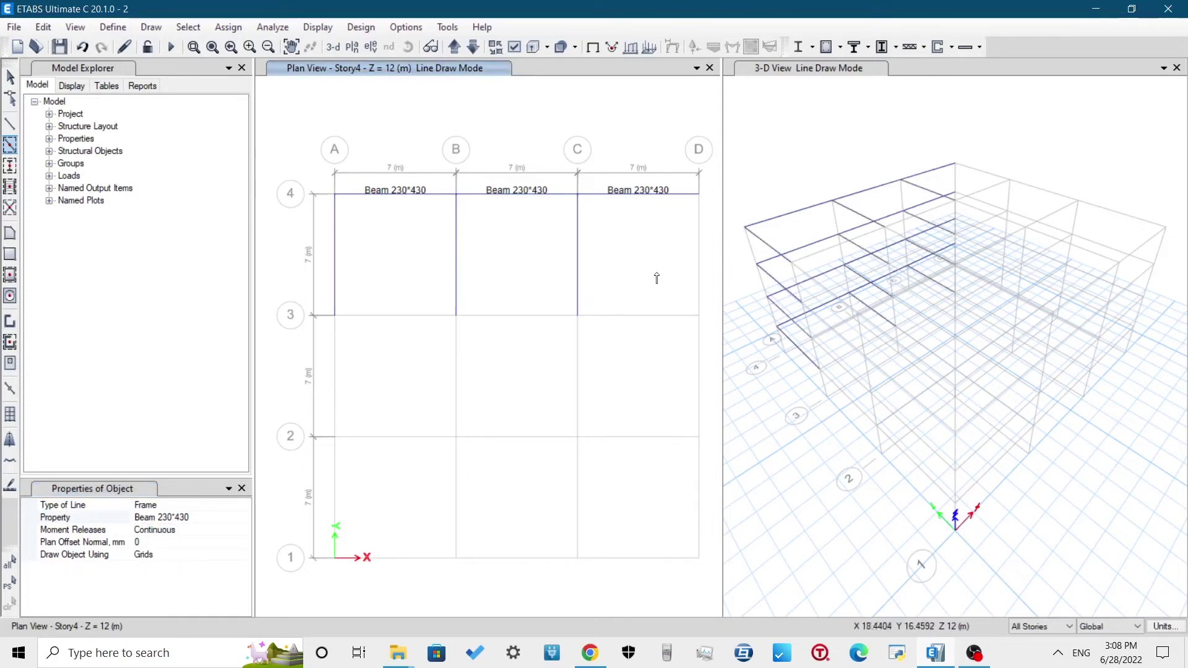
{"action": "left_click", "coordinate": [700, 274]}
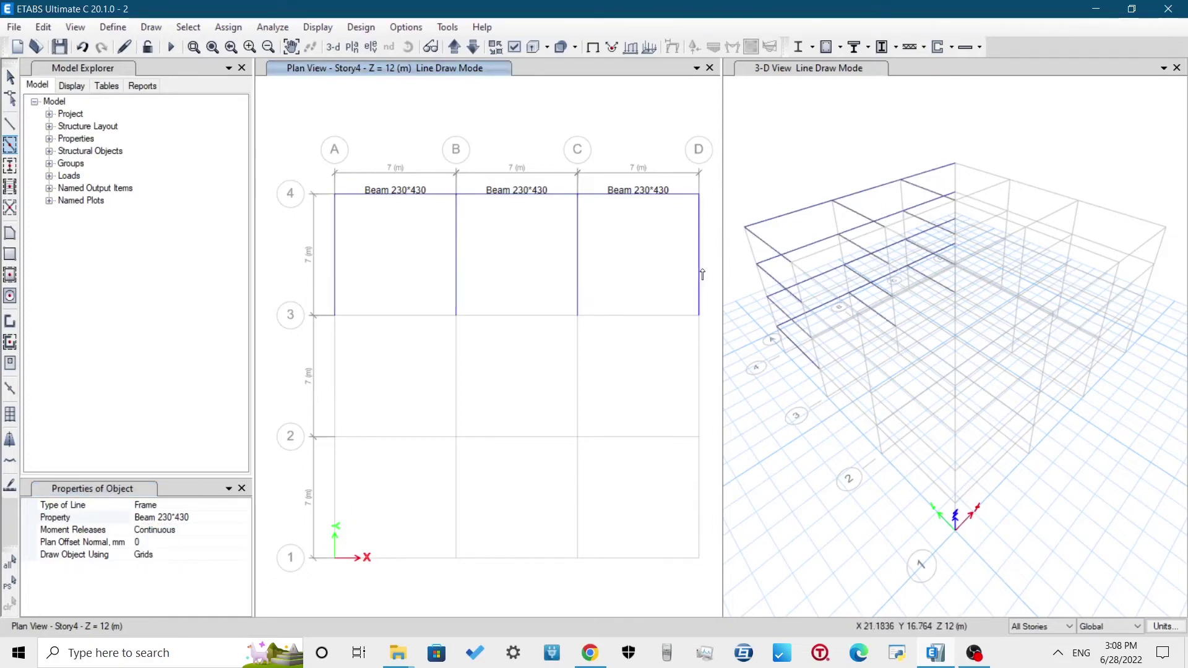
Add beams on the grid-3 spans and window all grid lines below grid 3
{"action": "left_click", "coordinate": [401, 316]}
{"action": "left_click", "coordinate": [504, 316]}
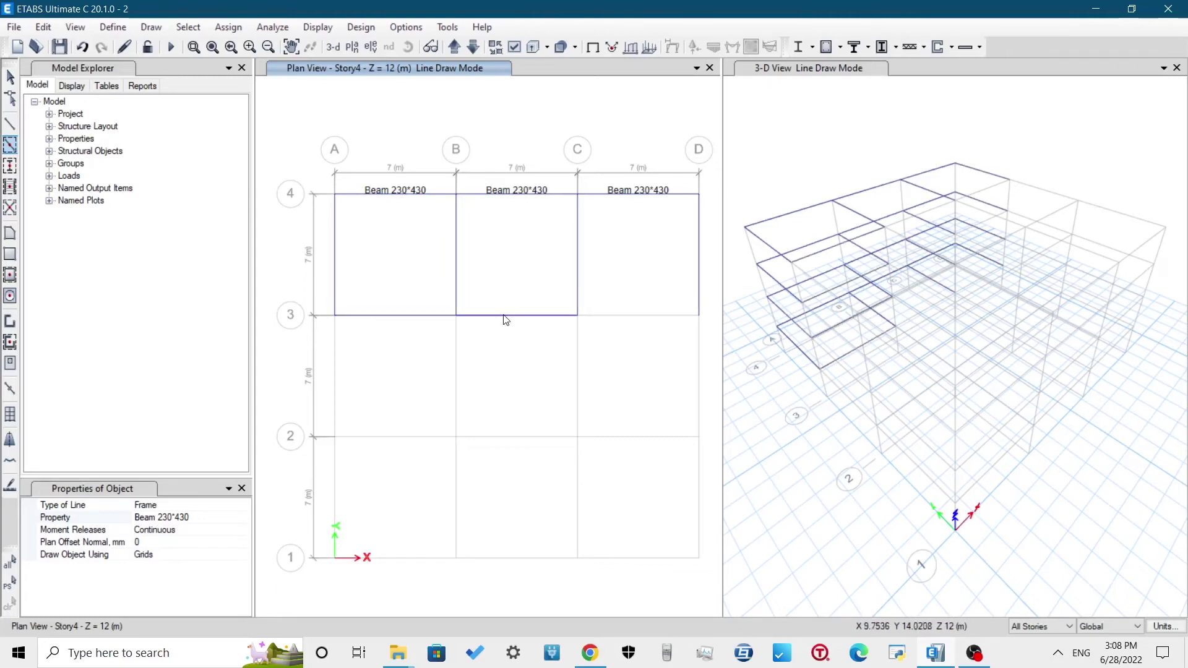
{"action": "left_click", "coordinate": [638, 316]}
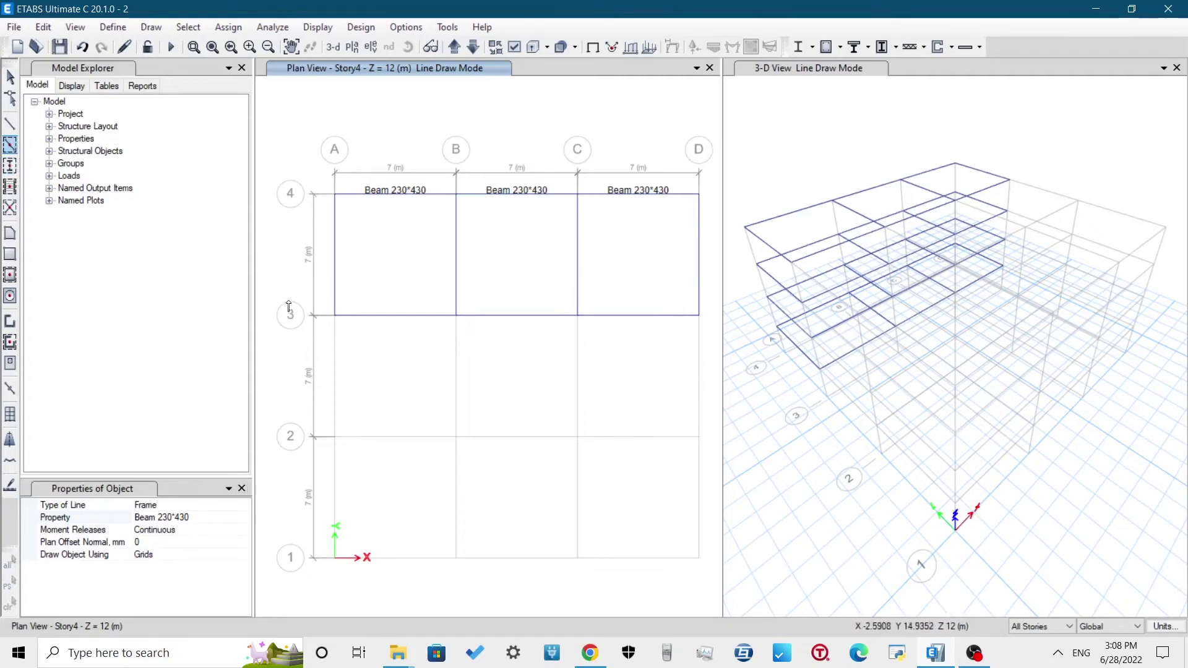
{"action": "mouse_move", "coordinate": [293, 316]}
{"action": "left_mouse_down"}
{"action": "mouse_move", "coordinate": [425, 476]}
{"action": "mouse_move", "coordinate": [672, 580]}
{"action": "mouse_move", "coordinate": [720, 588]}
{"action": "left_mouse_up"}
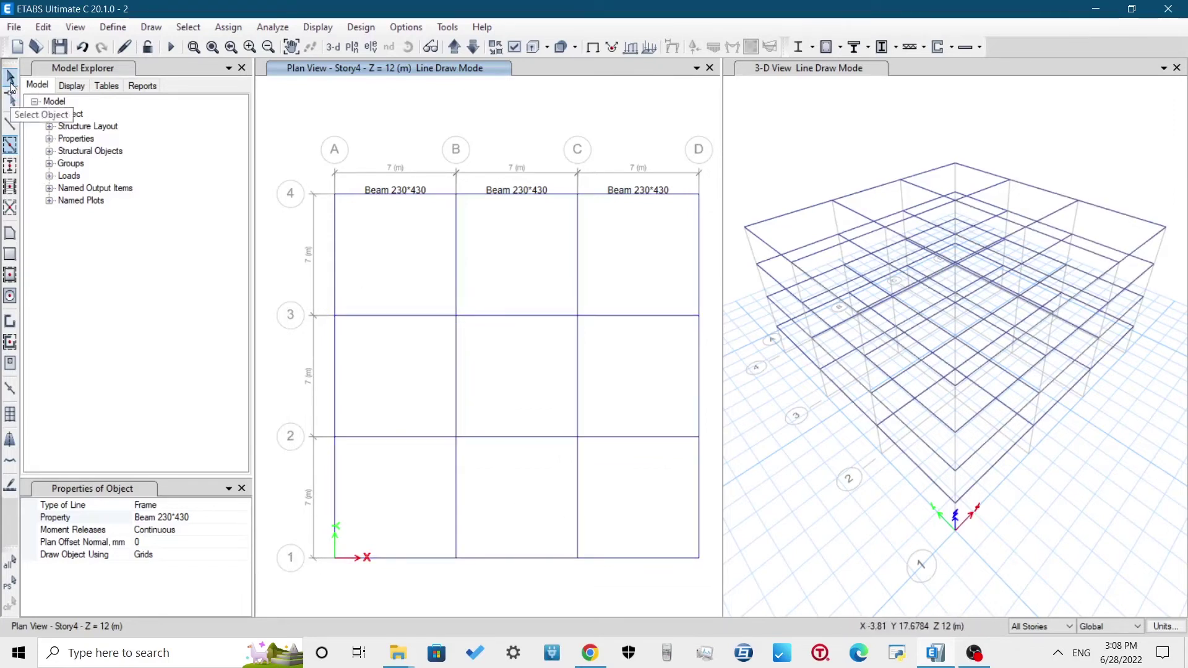
{"action": "left_click", "coordinate": [11, 83]}
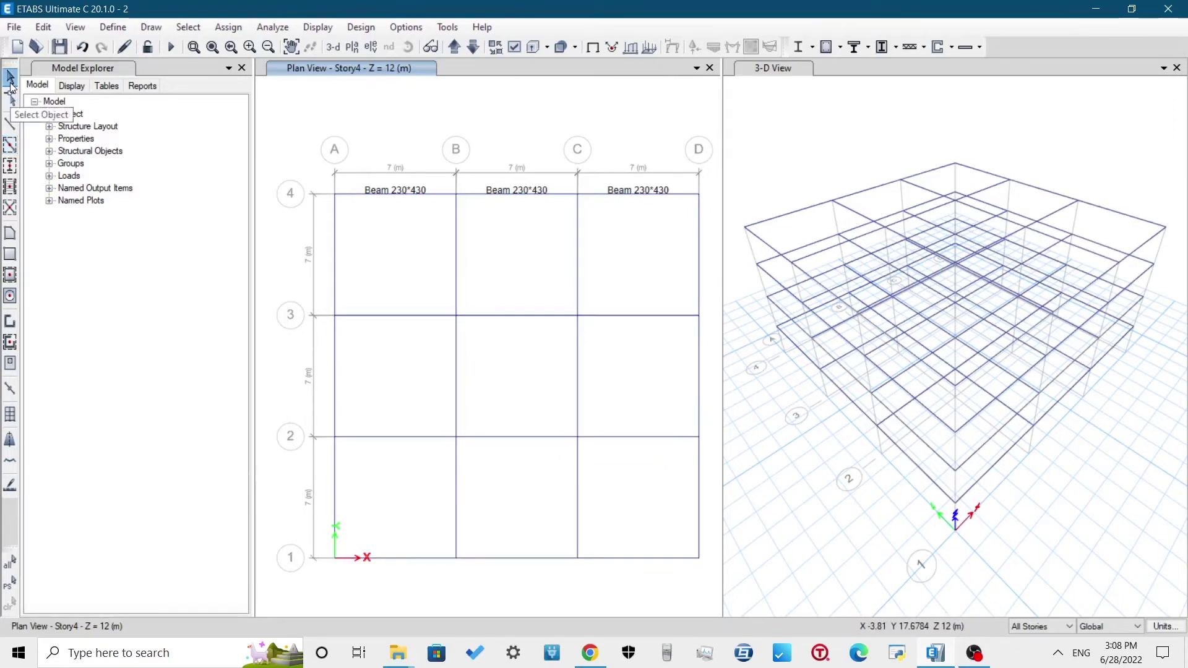
Place Column 300*300 columns at A-4, B-4 and all remaining grid intersections
{"action": "left_click", "coordinate": [10, 170]}
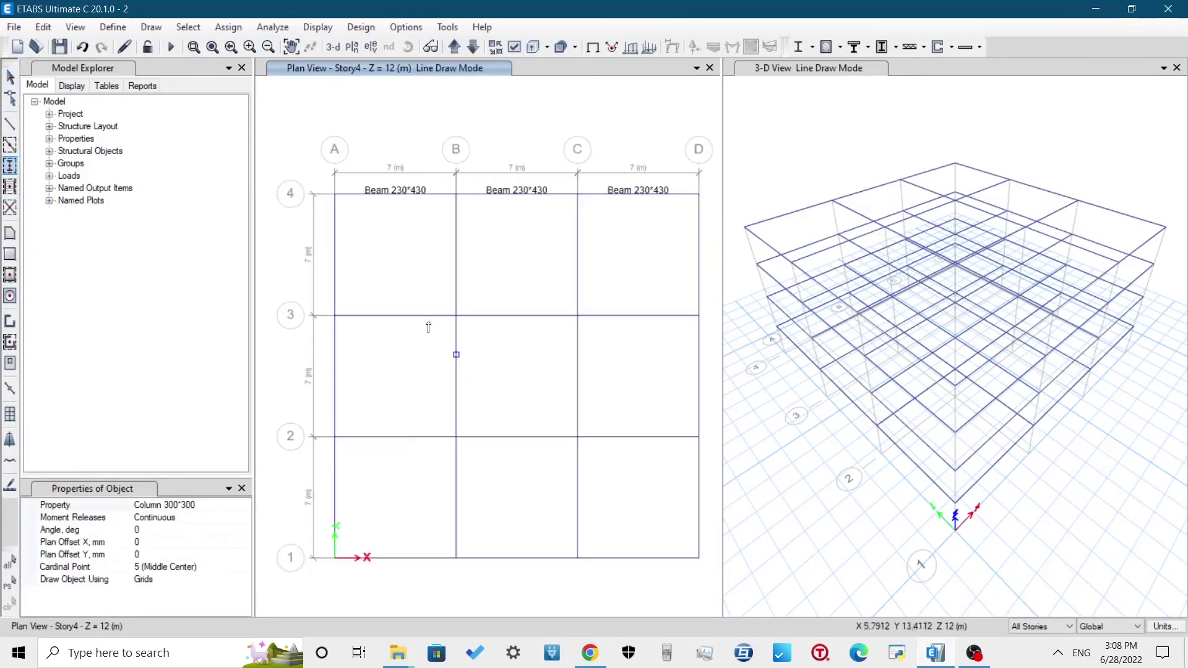
{"action": "left_click", "coordinate": [335, 194]}
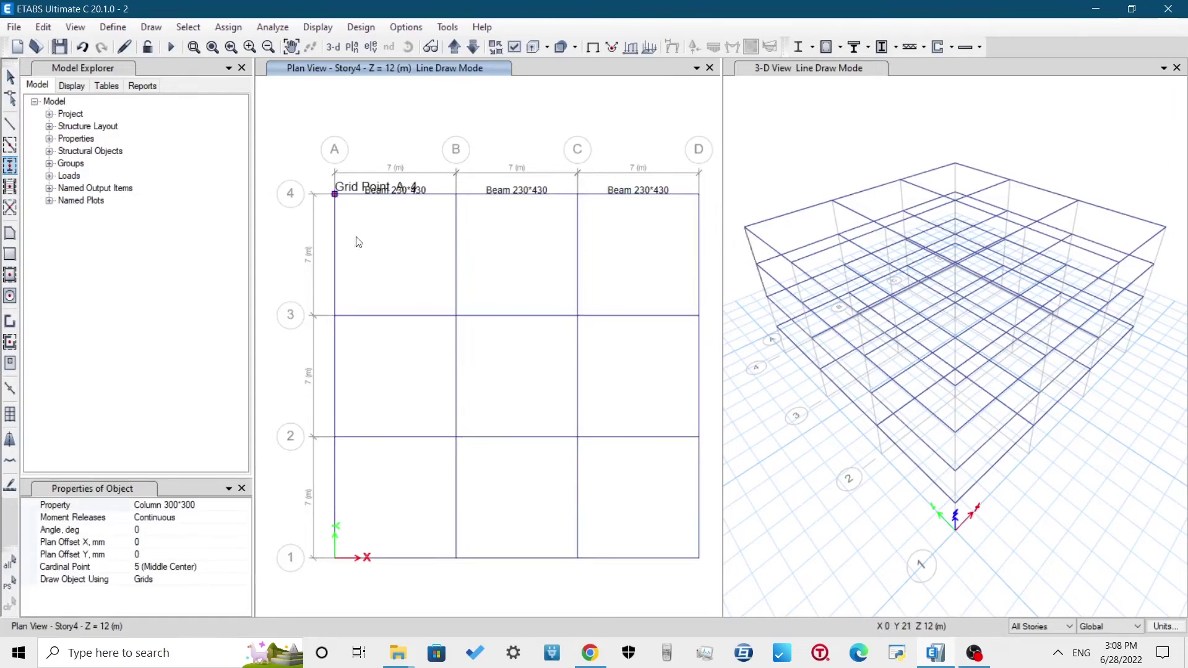
{"action": "left_click", "coordinate": [457, 196]}
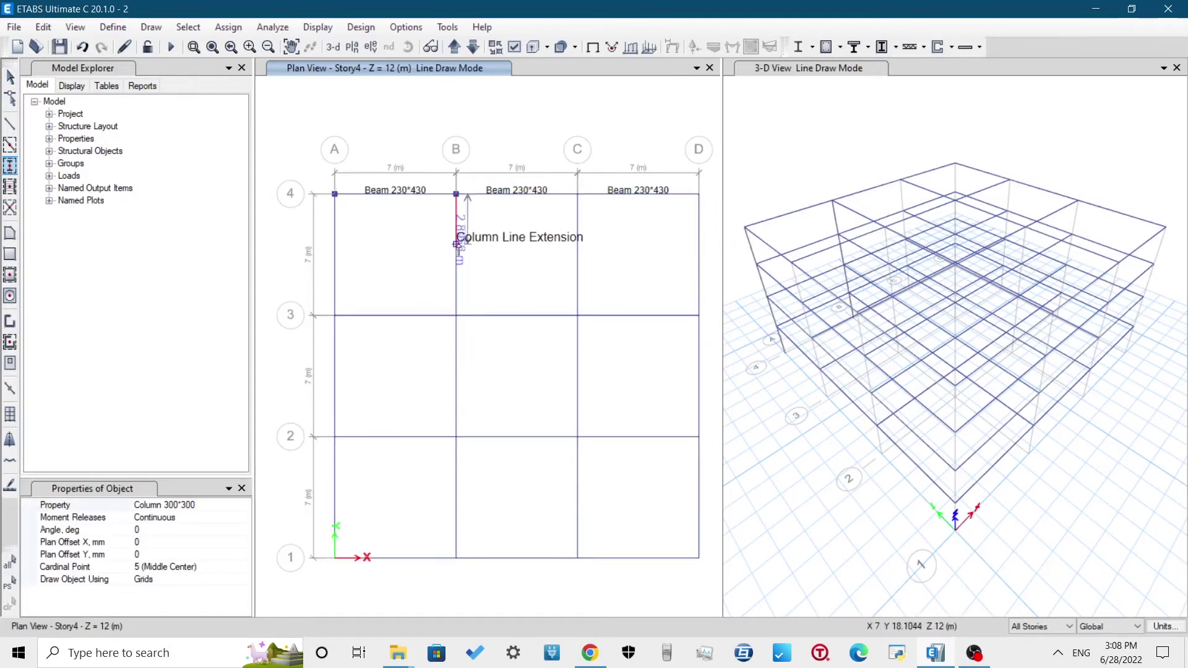
{"action": "mouse_move", "coordinate": [293, 286]}
{"action": "left_mouse_down"}
{"action": "mouse_move", "coordinate": [488, 500]}
{"action": "mouse_move", "coordinate": [717, 592]}
{"action": "left_mouse_up"}
{"action": "left_click_drag", "start_coordinate": [529, 135], "coordinate": [717, 255]}
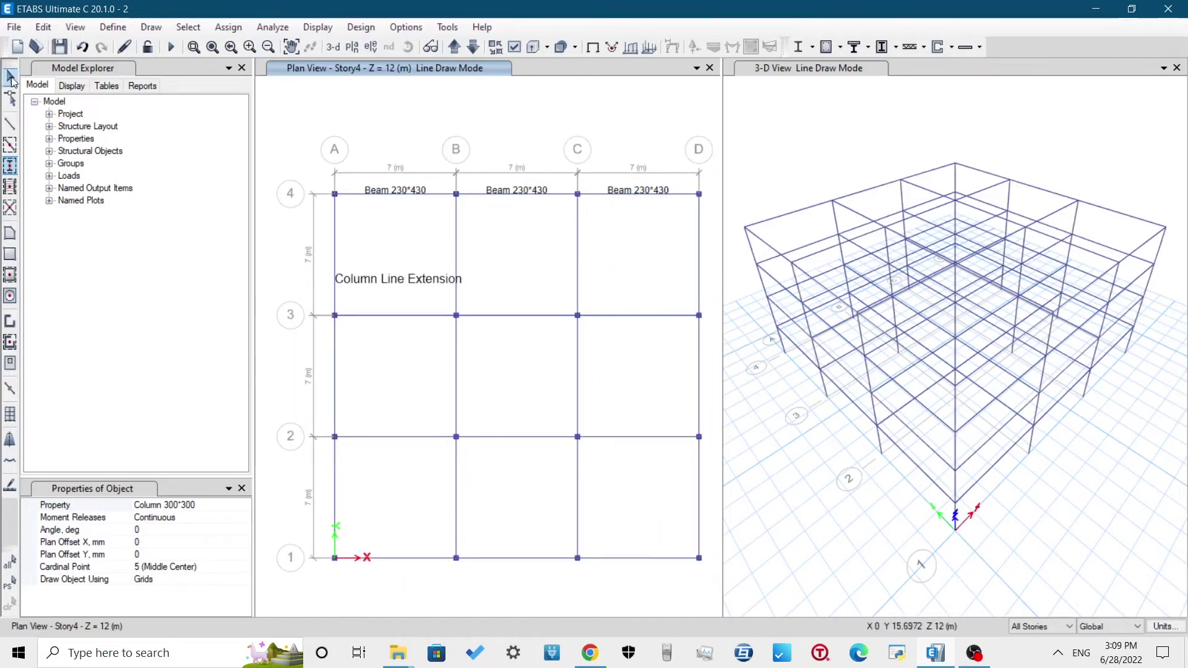
{"action": "left_click", "coordinate": [9, 76]}
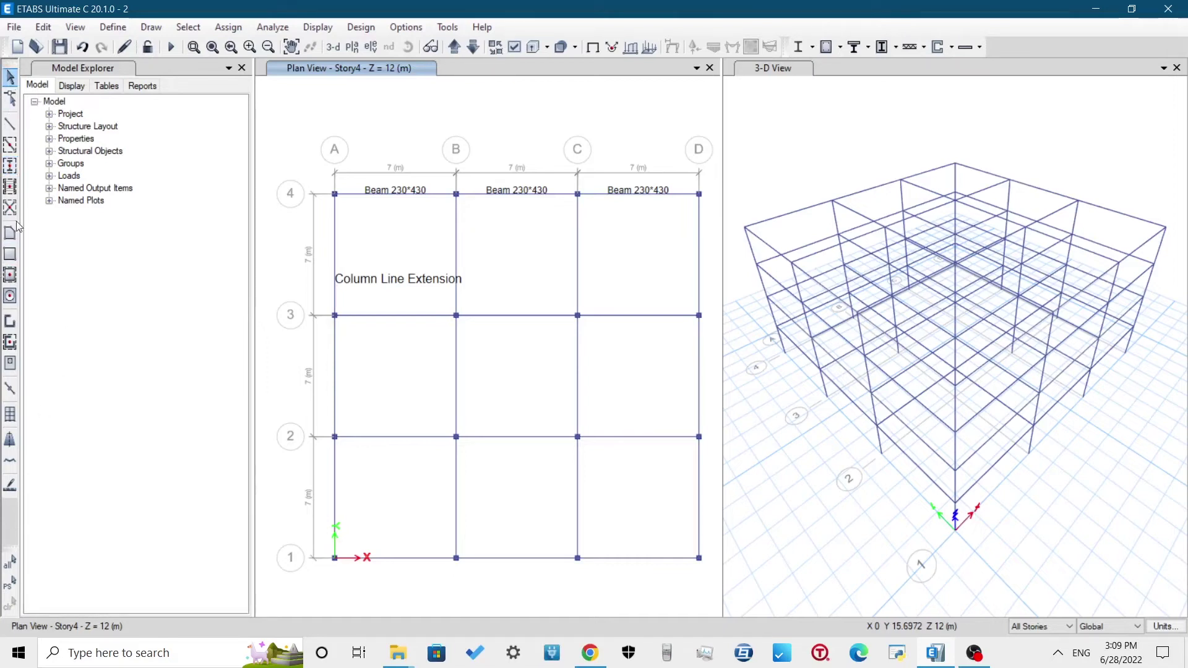
Trace a floor outline around bay A-B/3-4, then cancel the drawing
{"action": "left_click", "coordinate": [10, 254]}
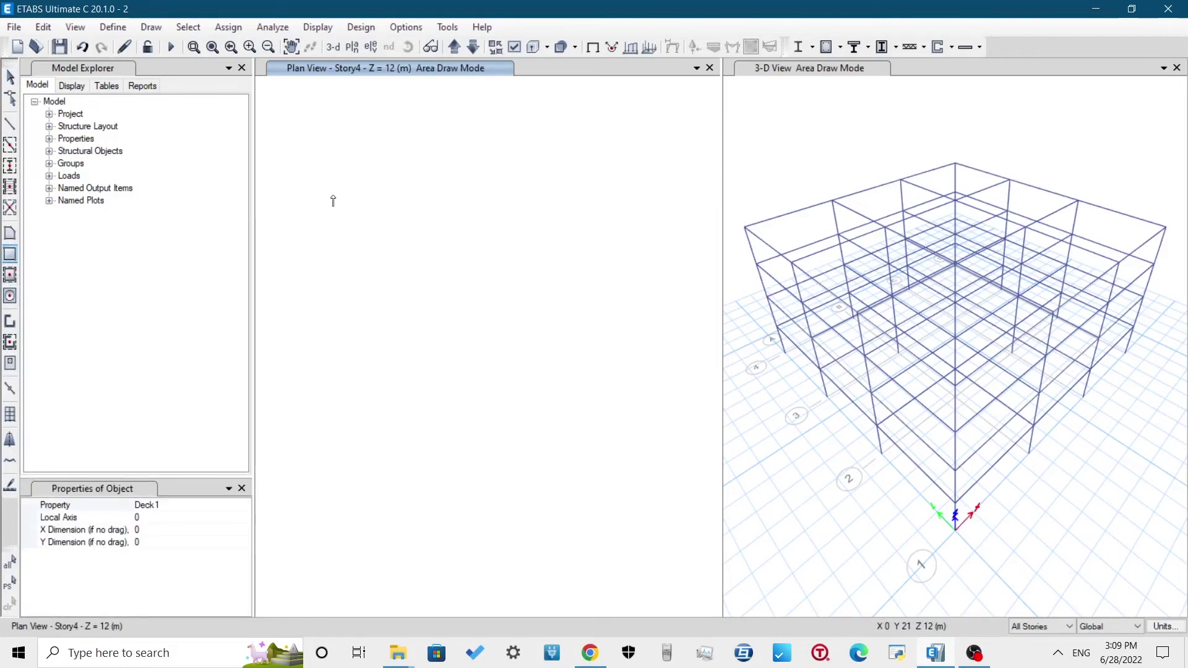
{"action": "left_click", "coordinate": [334, 194]}
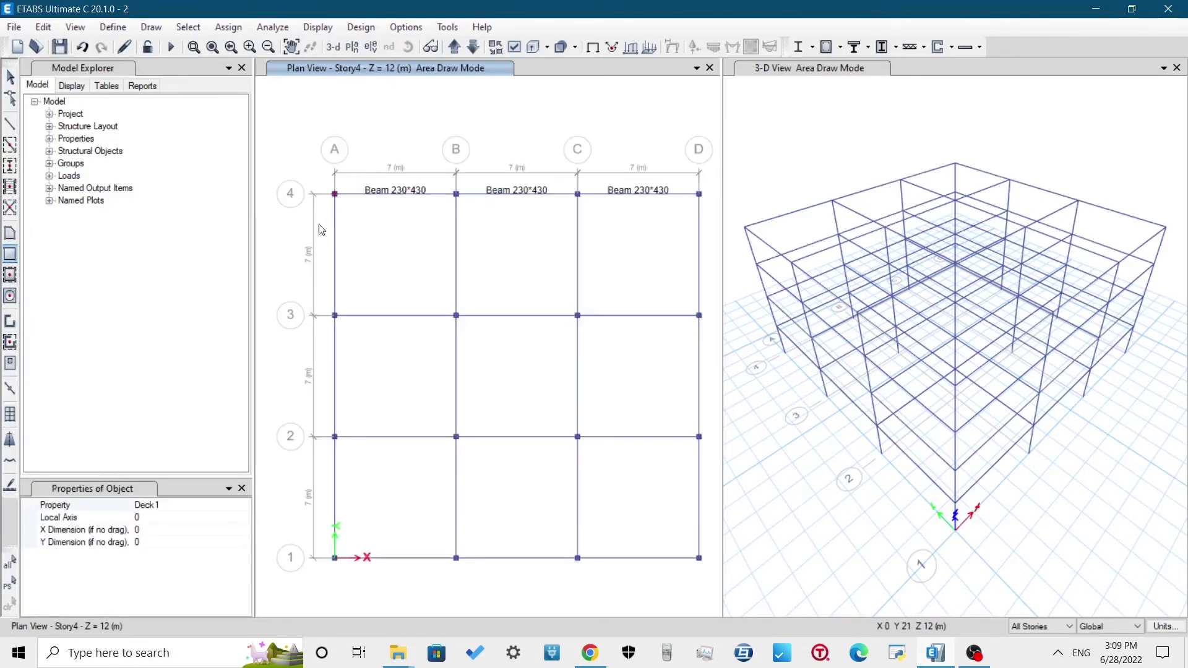
{"action": "left_click", "coordinate": [334, 316]}
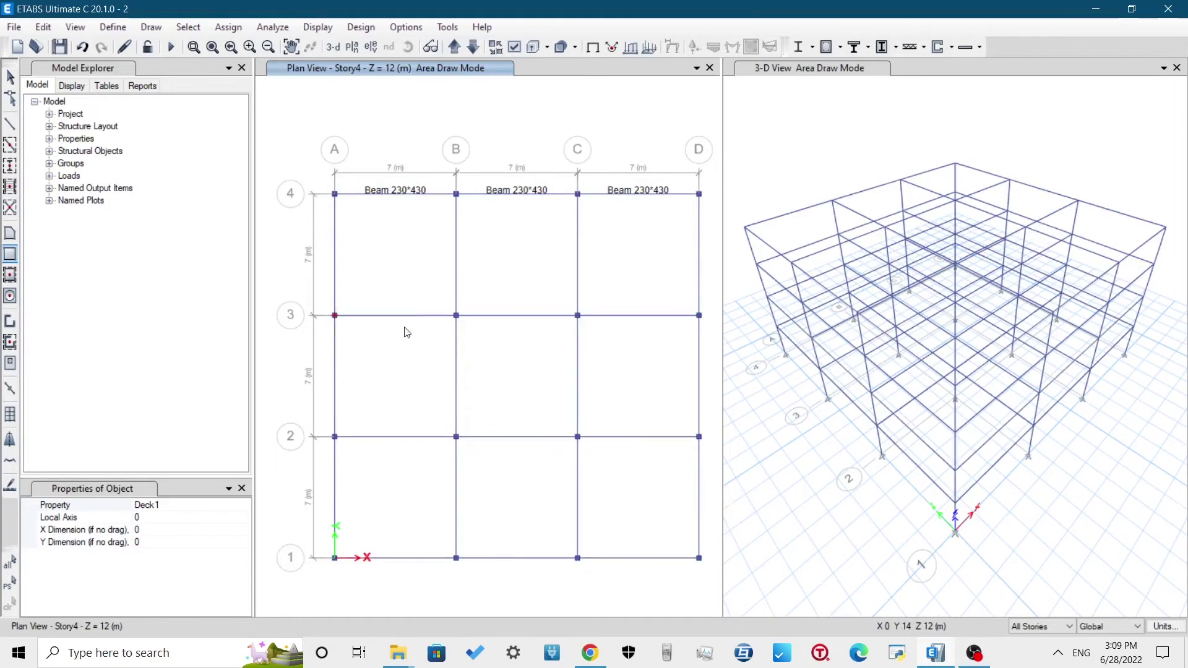
{"action": "left_click", "coordinate": [456, 316]}
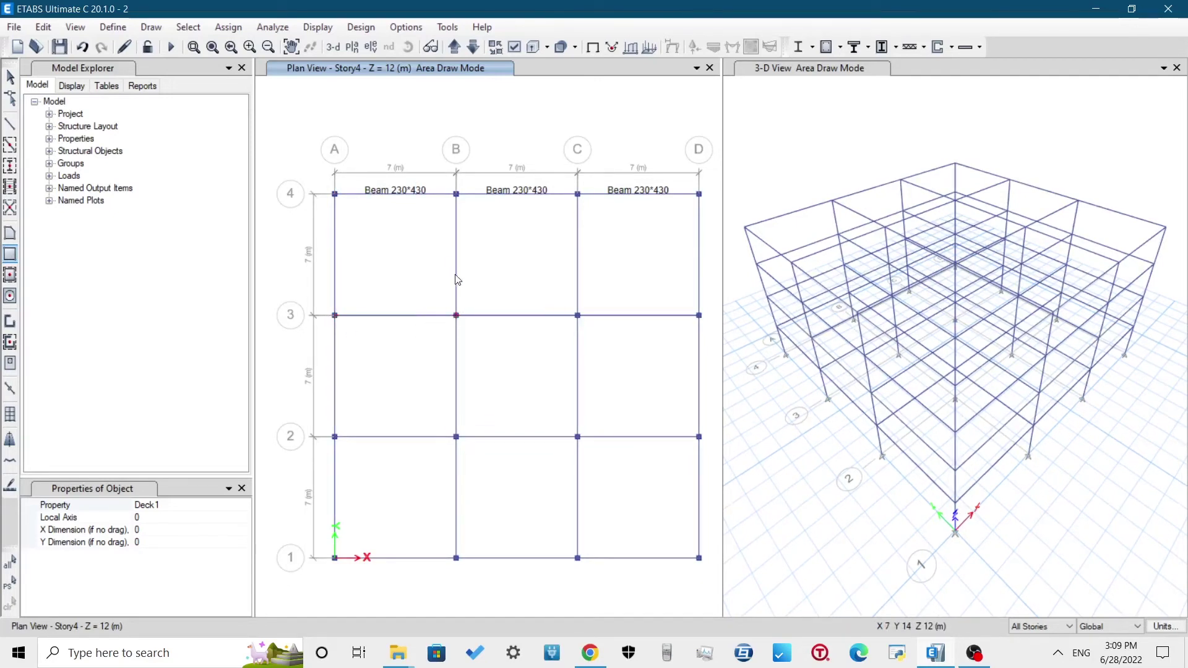
{"action": "left_click", "coordinate": [456, 196]}
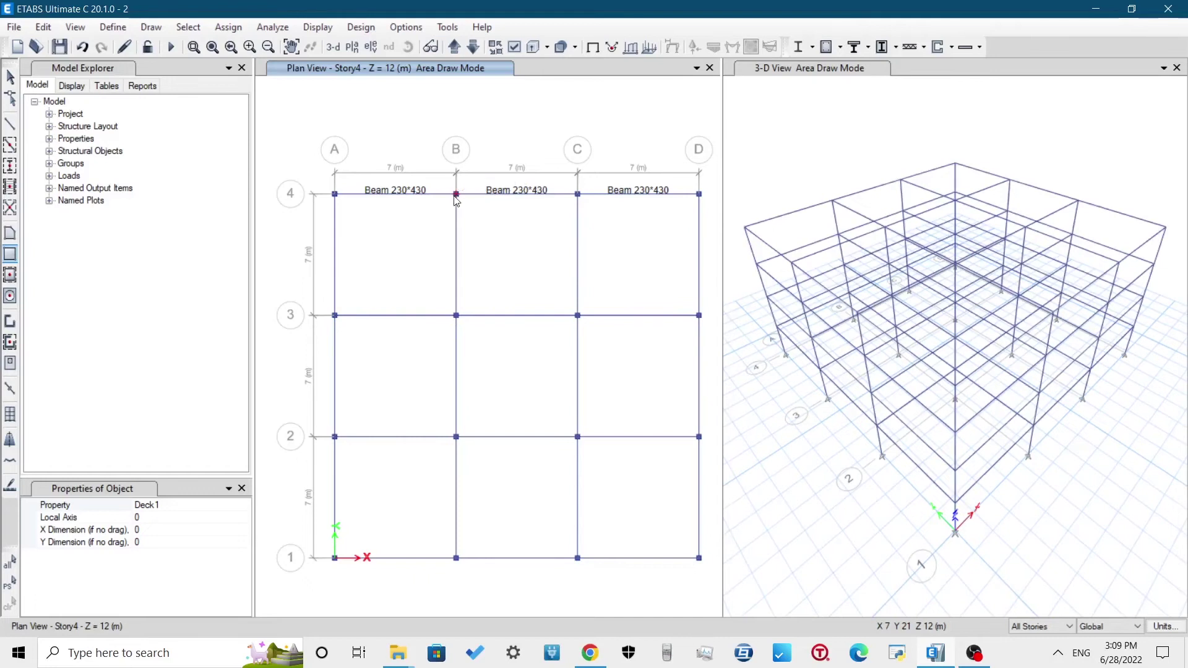
{"action": "left_click", "coordinate": [337, 199]}
{"action": "key", "text": "Escape"}
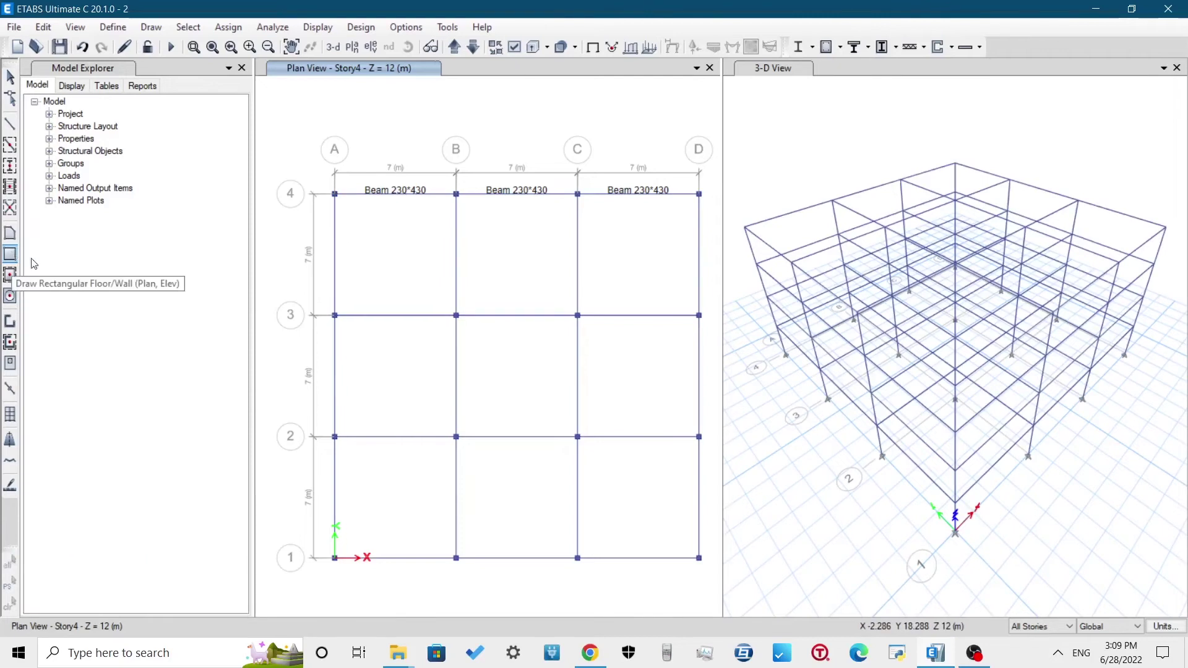
With property Slab 125, draw bay A-B/3-4, then quick-fill all remaining bays
{"action": "left_click", "coordinate": [10, 254]}
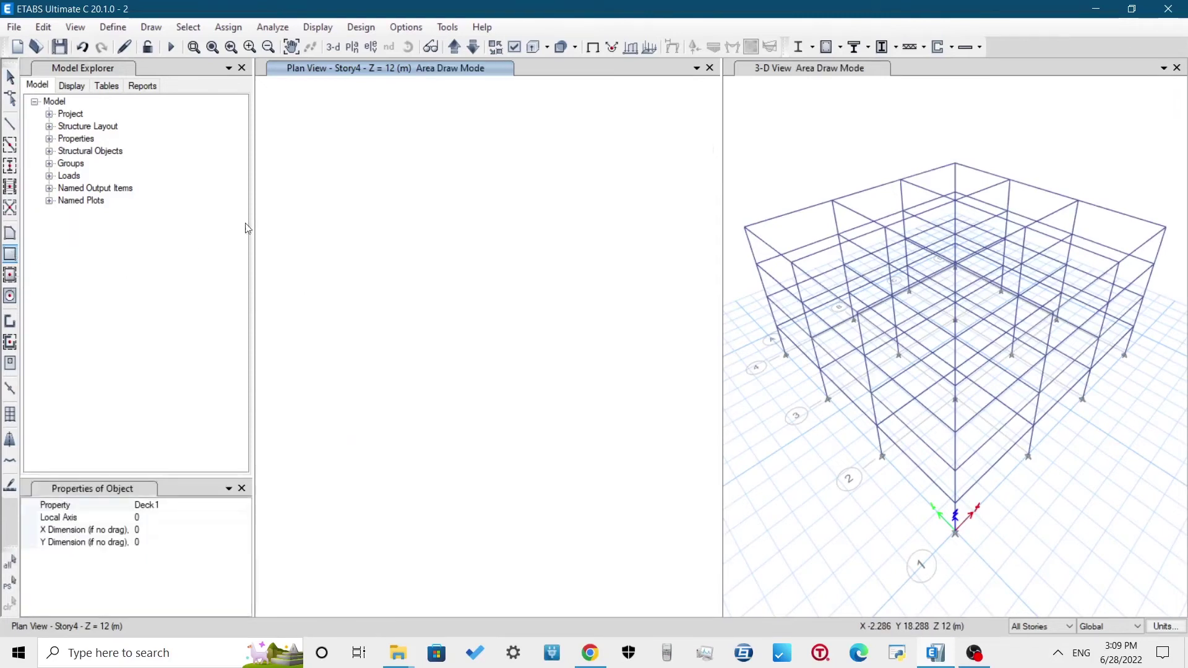
{"action": "left_click", "coordinate": [201, 506]}
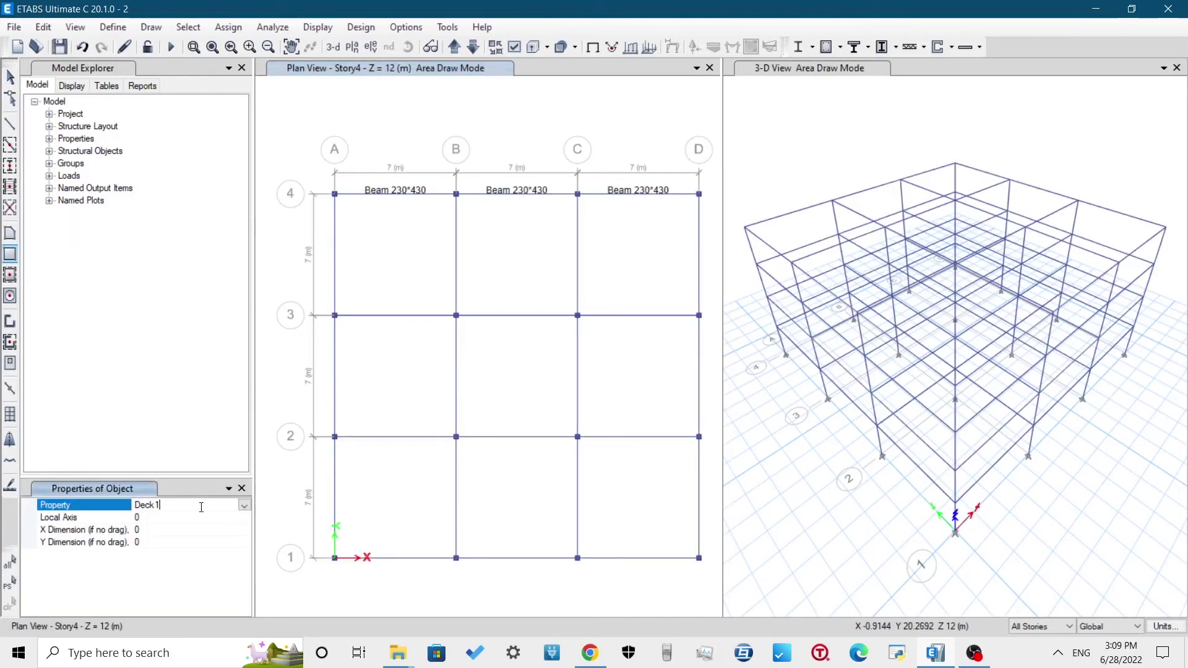
{"action": "left_click", "coordinate": [244, 506]}
{"action": "left_click", "coordinate": [181, 549]}
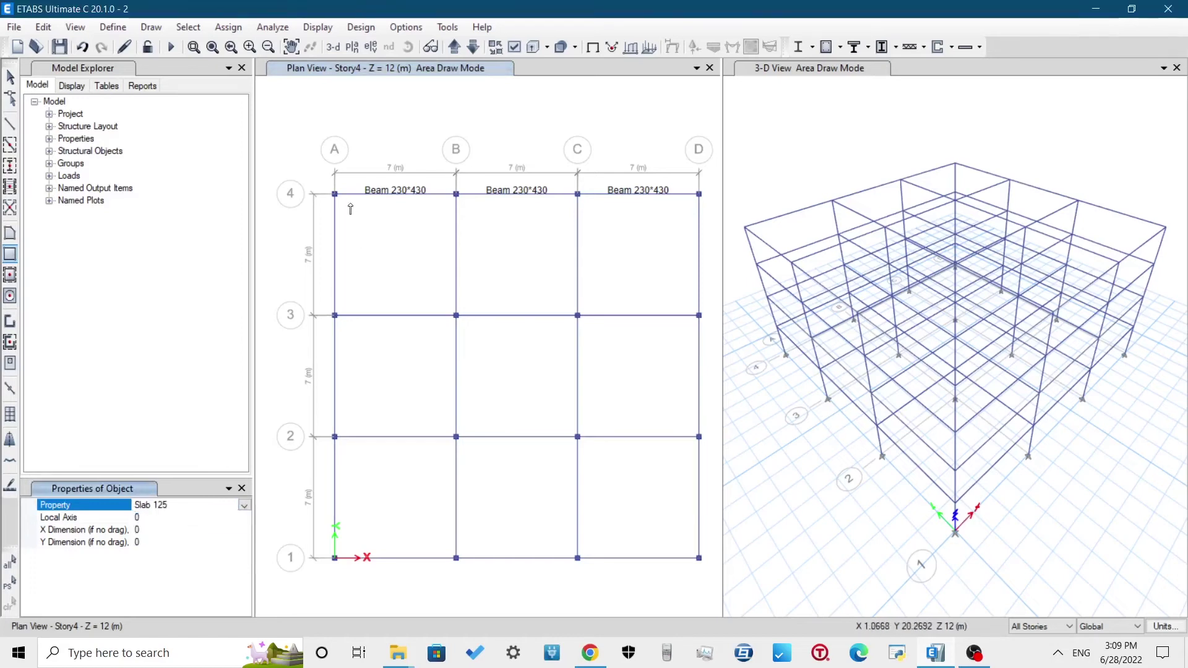
{"action": "left_click_drag", "start_coordinate": [335, 194], "coordinate": [455, 317]}
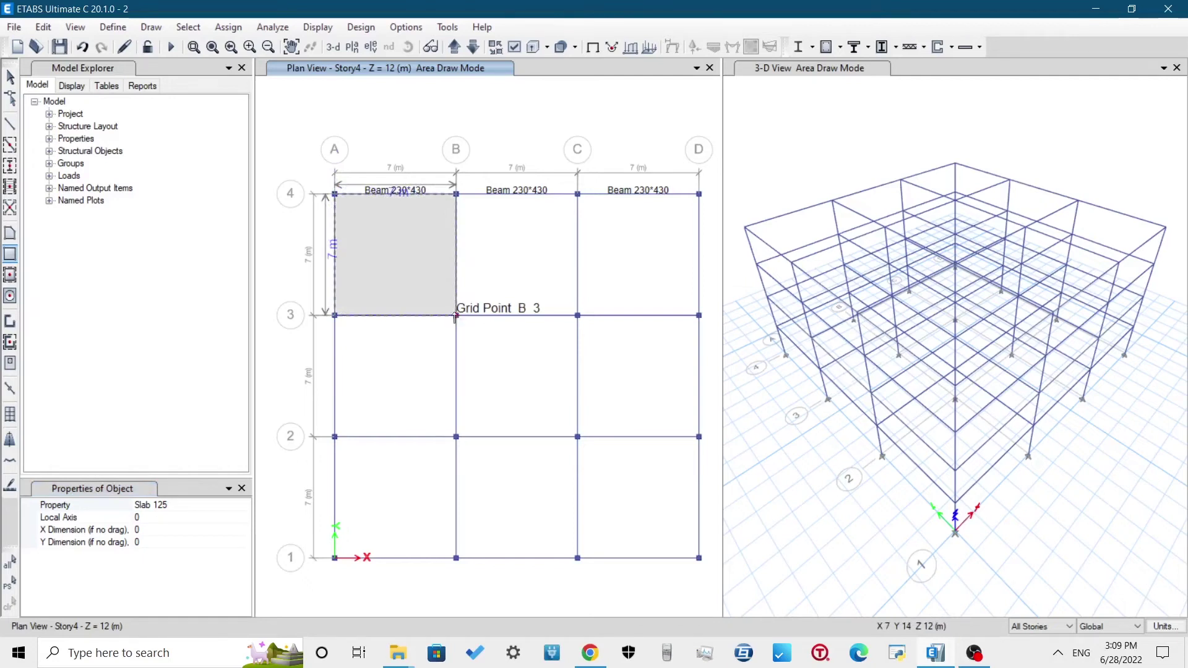
{"action": "left_click", "coordinate": [10, 275]}
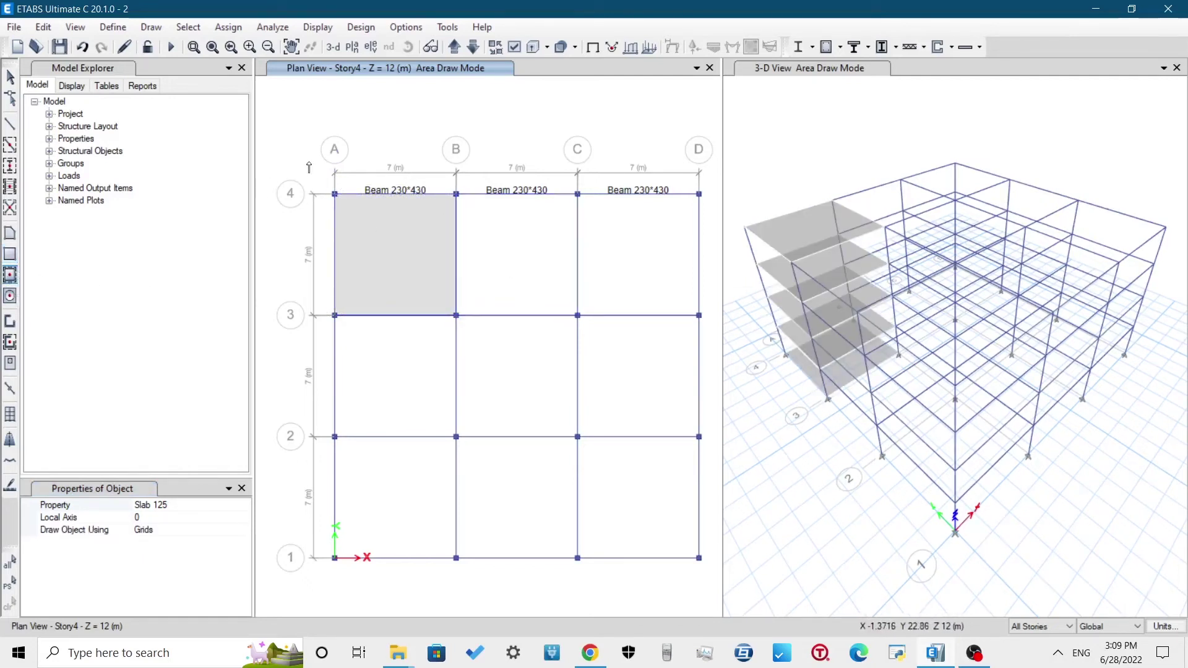
{"action": "mouse_move", "coordinate": [284, 153]}
{"action": "left_mouse_down"}
{"action": "mouse_move", "coordinate": [397, 312]}
{"action": "mouse_move", "coordinate": [629, 554]}
{"action": "mouse_move", "coordinate": [713, 593]}
{"action": "left_mouse_up"}
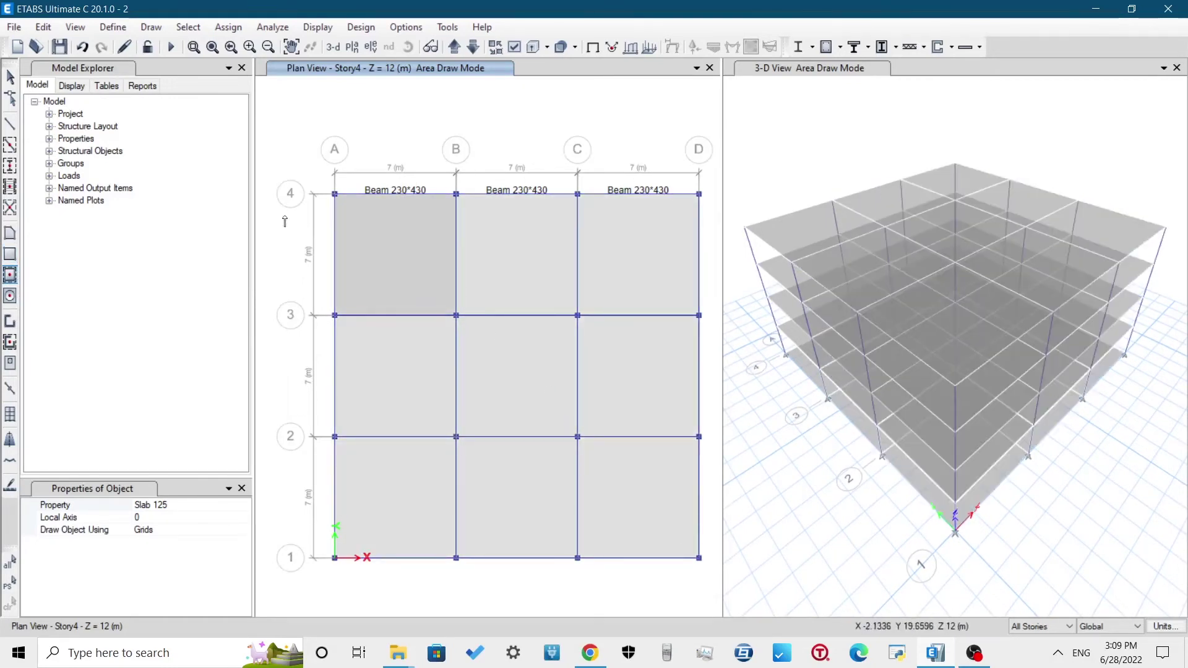
Delete the bay A-B/3-4 slab and refill that bay with a new slab
{"action": "left_click", "coordinate": [10, 76]}
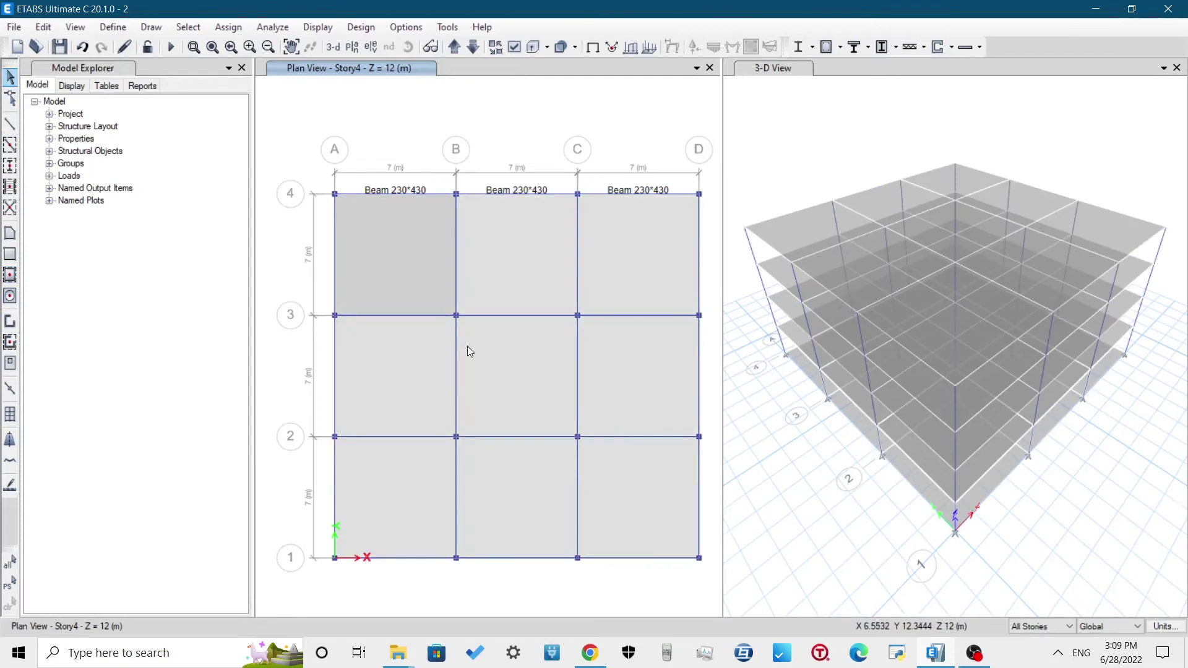
{"action": "left_click", "coordinate": [400, 260]}
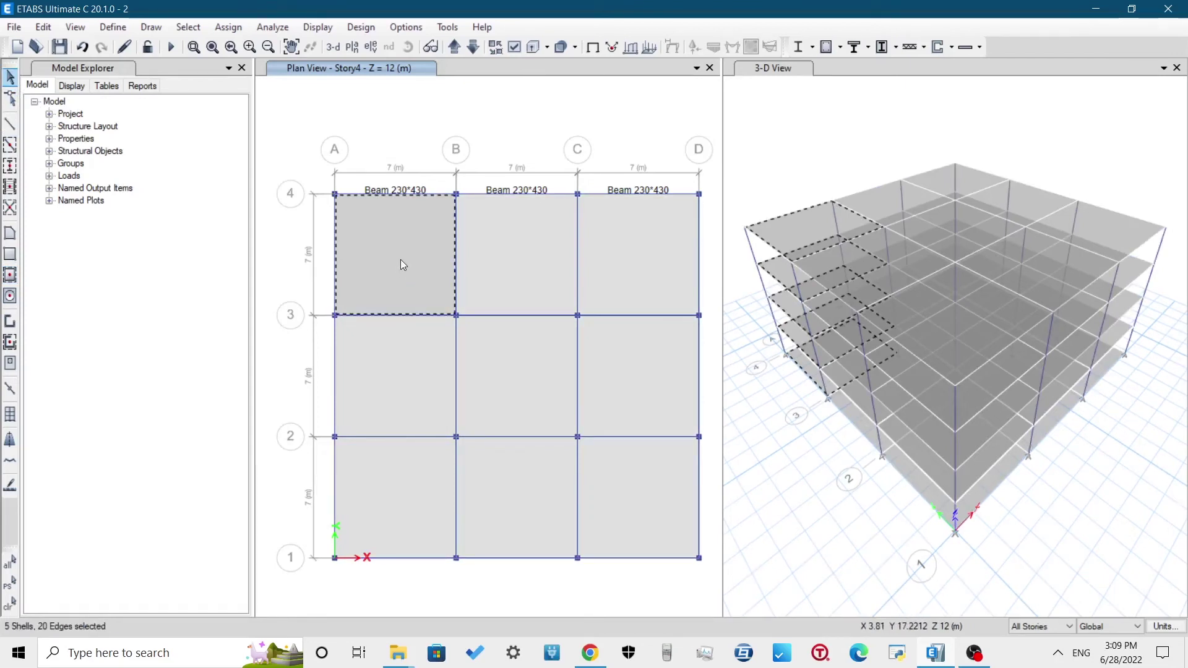
{"action": "key", "text": "Delete"}
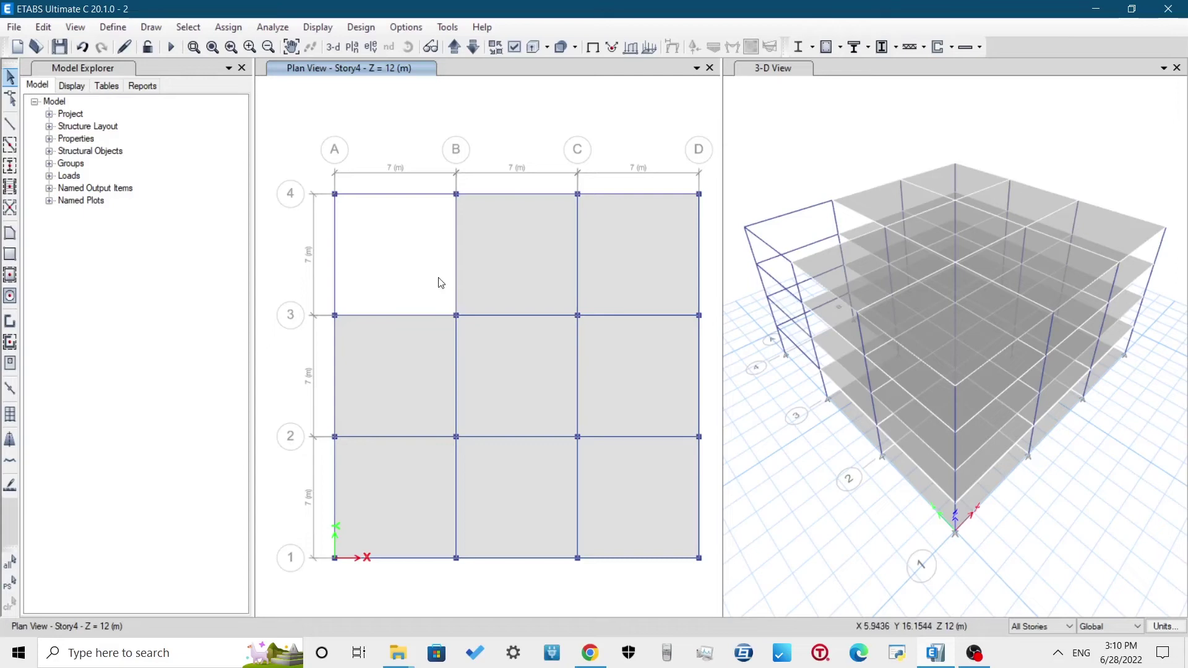
{"action": "left_click", "coordinate": [10, 274]}
{"action": "left_click", "coordinate": [397, 258]}
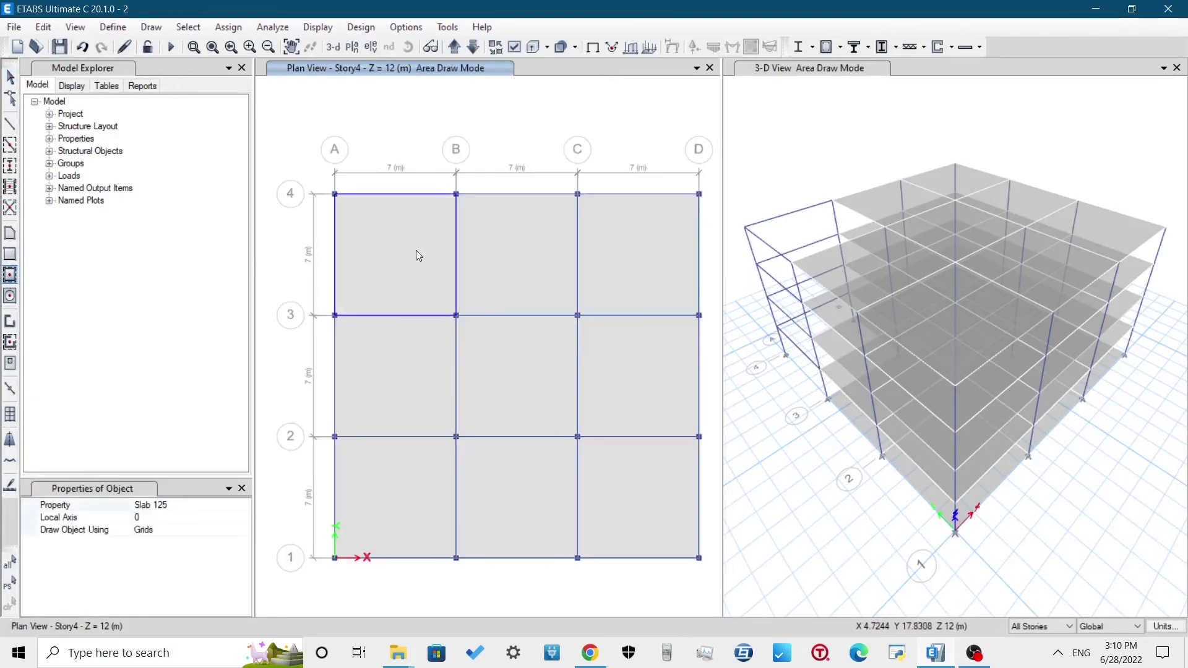
Delete the slab in bay B–C between grids 1 and 2 on all storeys
{"action": "left_click", "coordinate": [10, 77]}
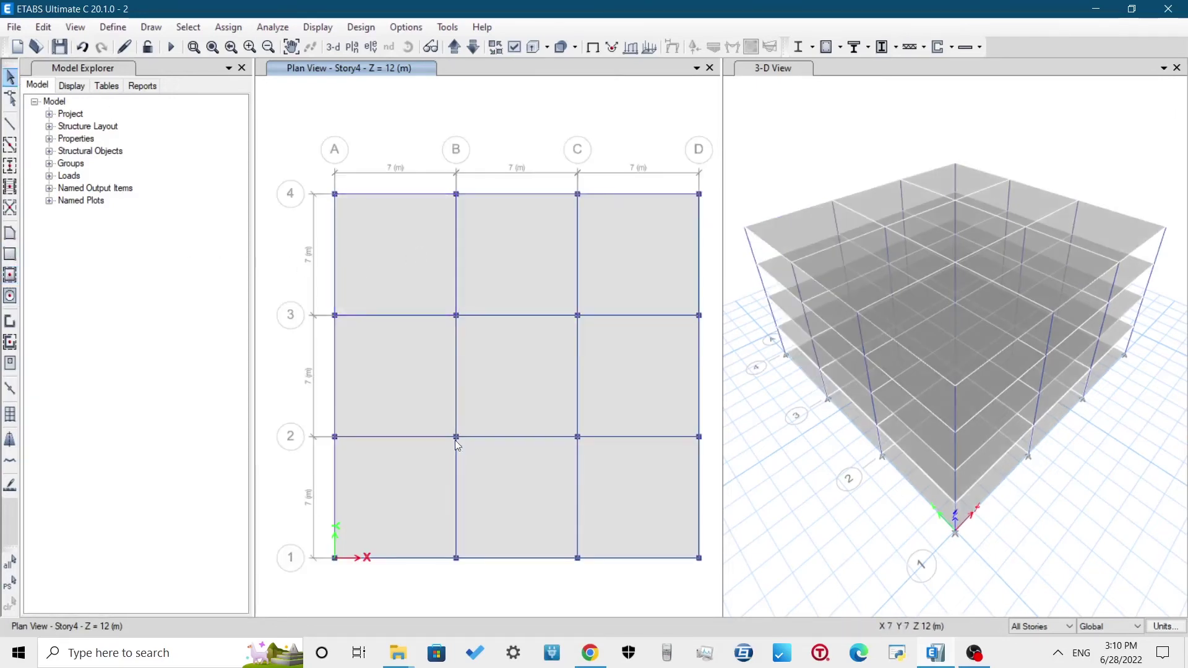
{"action": "left_click", "coordinate": [510, 499]}
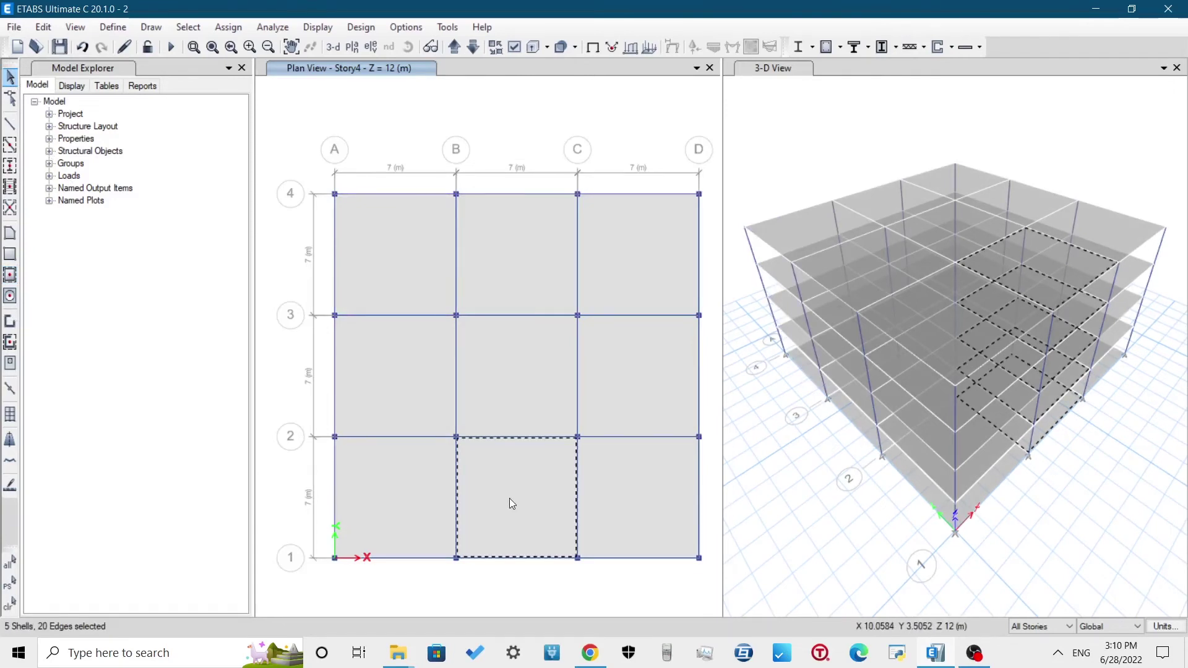
{"action": "key", "text": "Delete"}
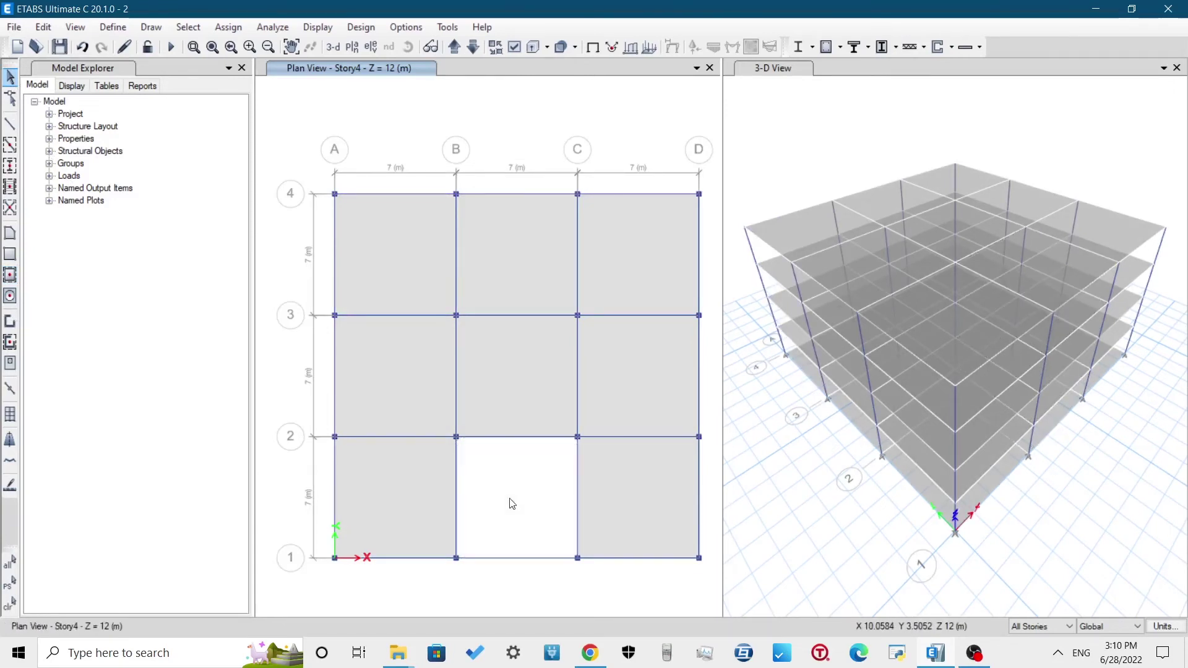
Quick-draw an Opening area into bay B–C/1–2 on every storey
{"action": "left_click", "coordinate": [9, 274]}
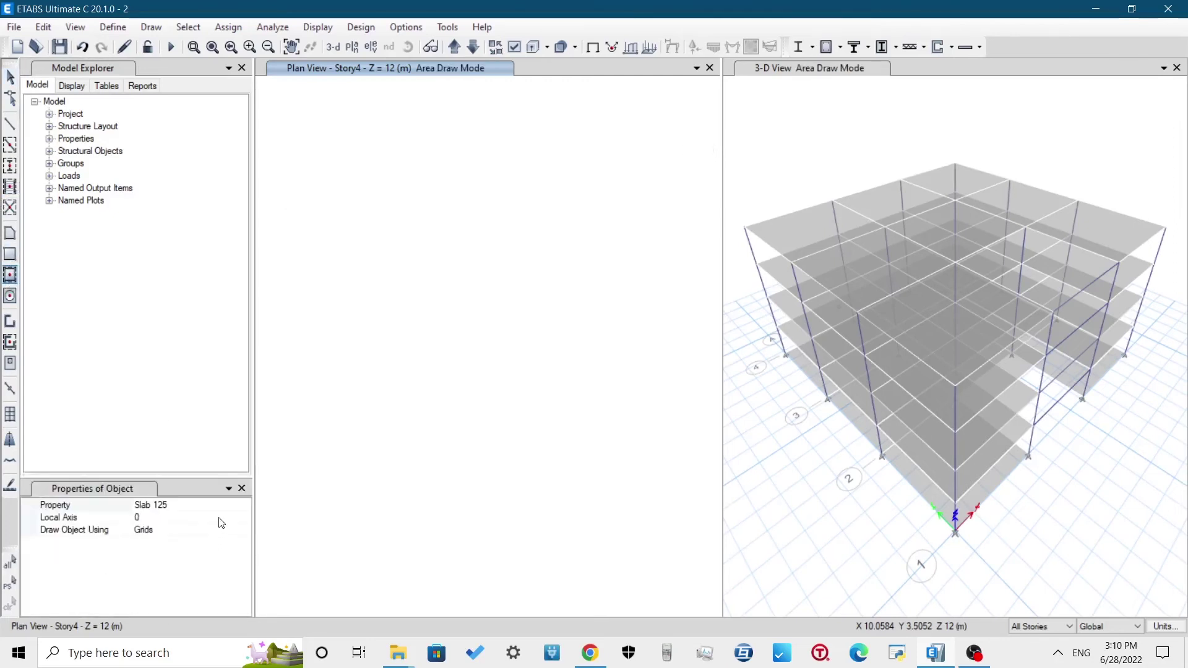
{"action": "left_click", "coordinate": [237, 506]}
{"action": "left_click", "coordinate": [245, 506]}
{"action": "left_click", "coordinate": [153, 537]}
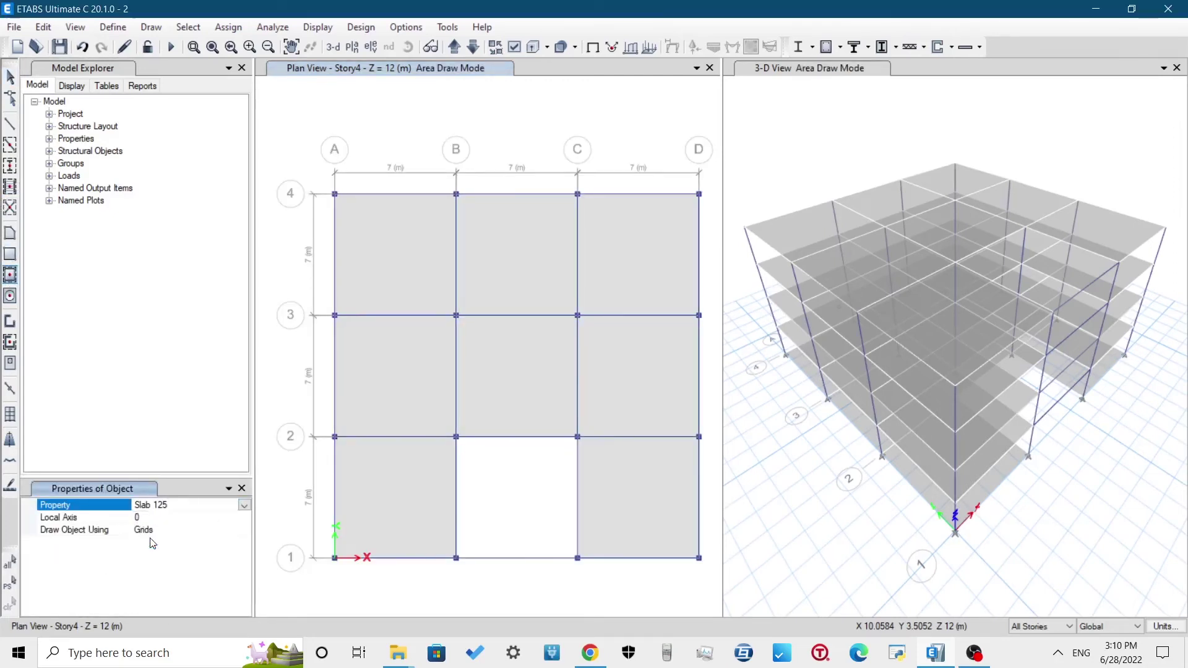
{"action": "left_click", "coordinate": [502, 498]}
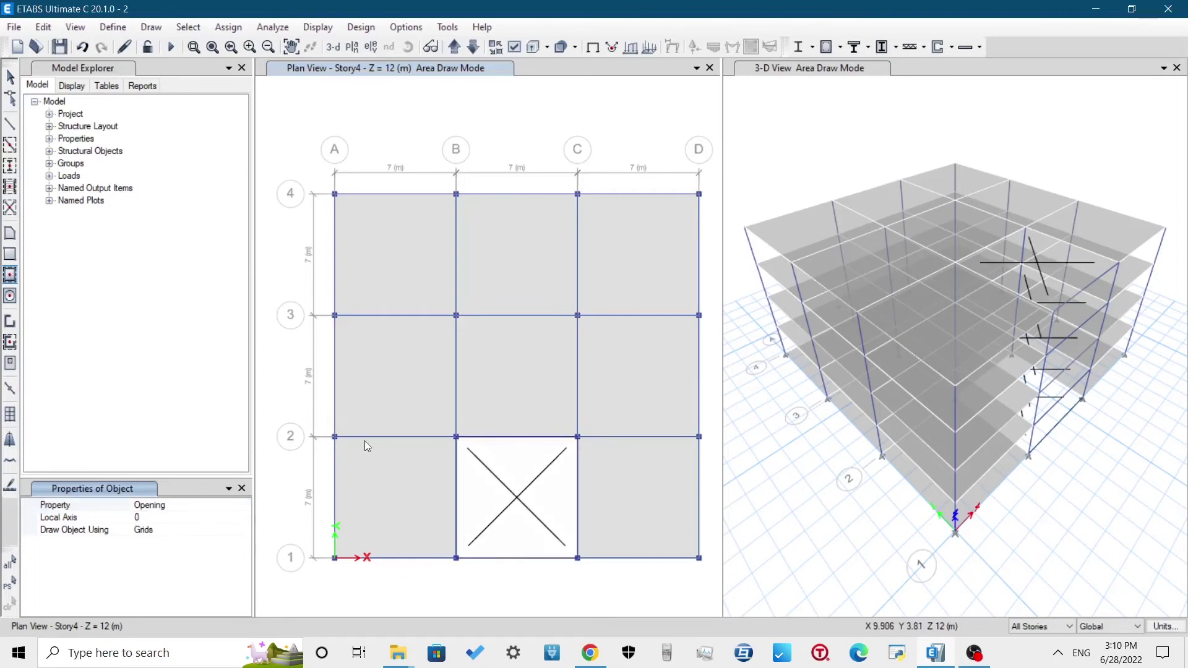
{"action": "left_click", "coordinate": [10, 77]}
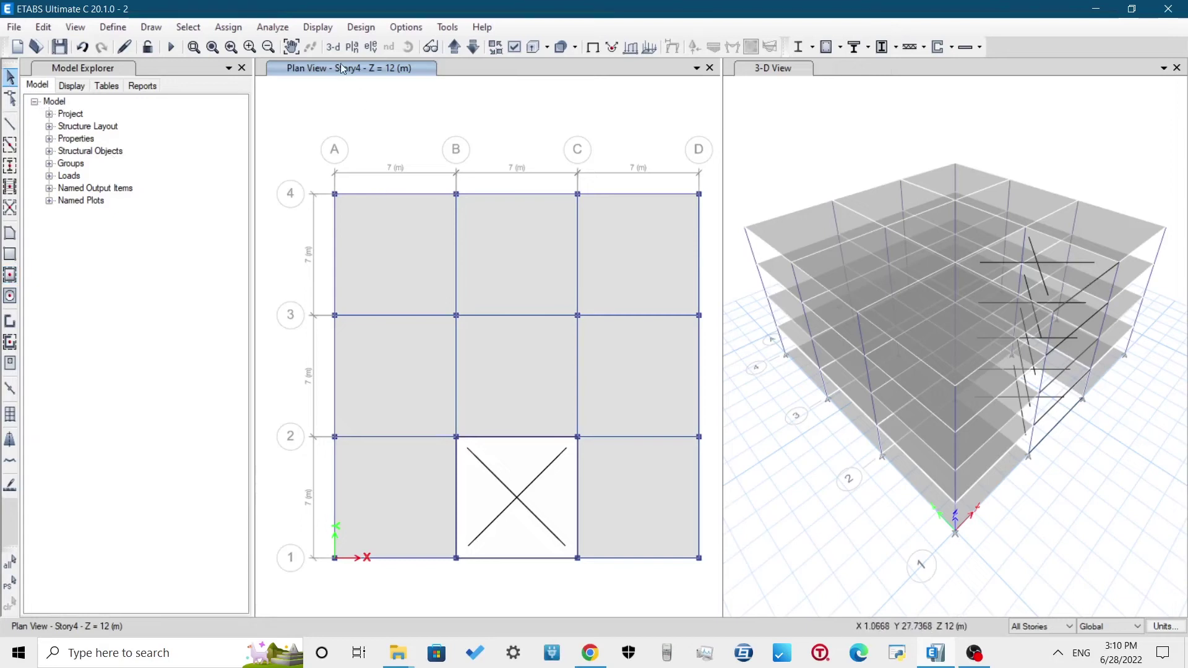
Show the Base level in plan and limit selection to One Story
{"action": "left_click", "coordinate": [454, 48]}
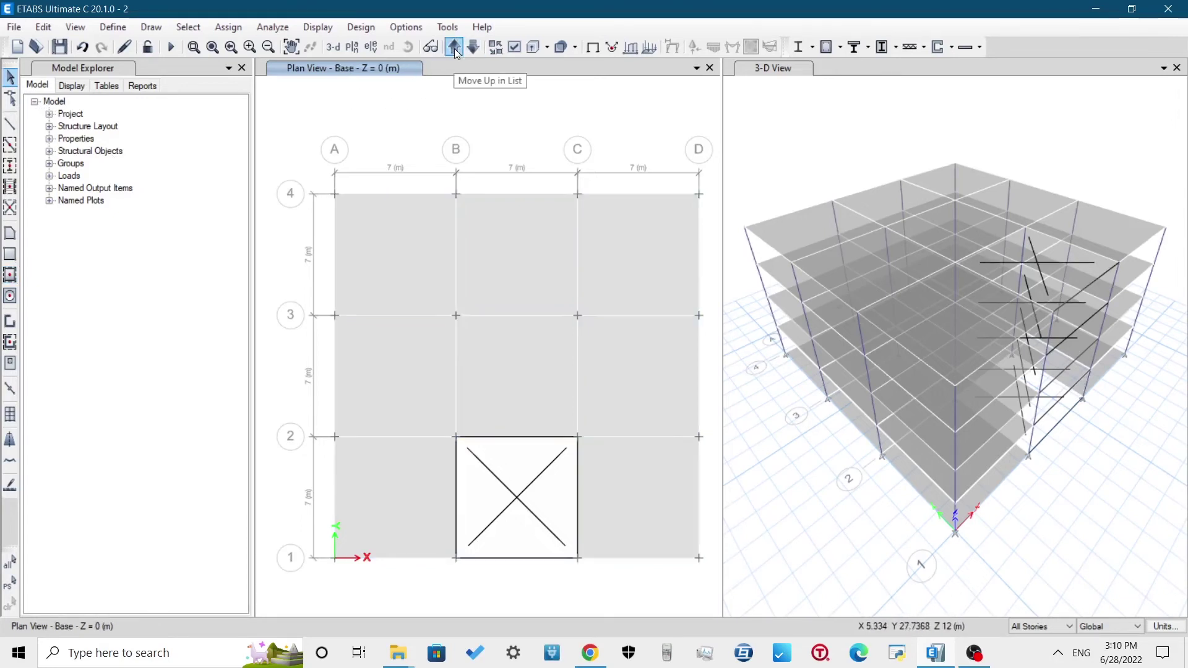
{"action": "left_click", "coordinate": [1028, 627]}
{"action": "left_click", "coordinate": [1032, 637]}
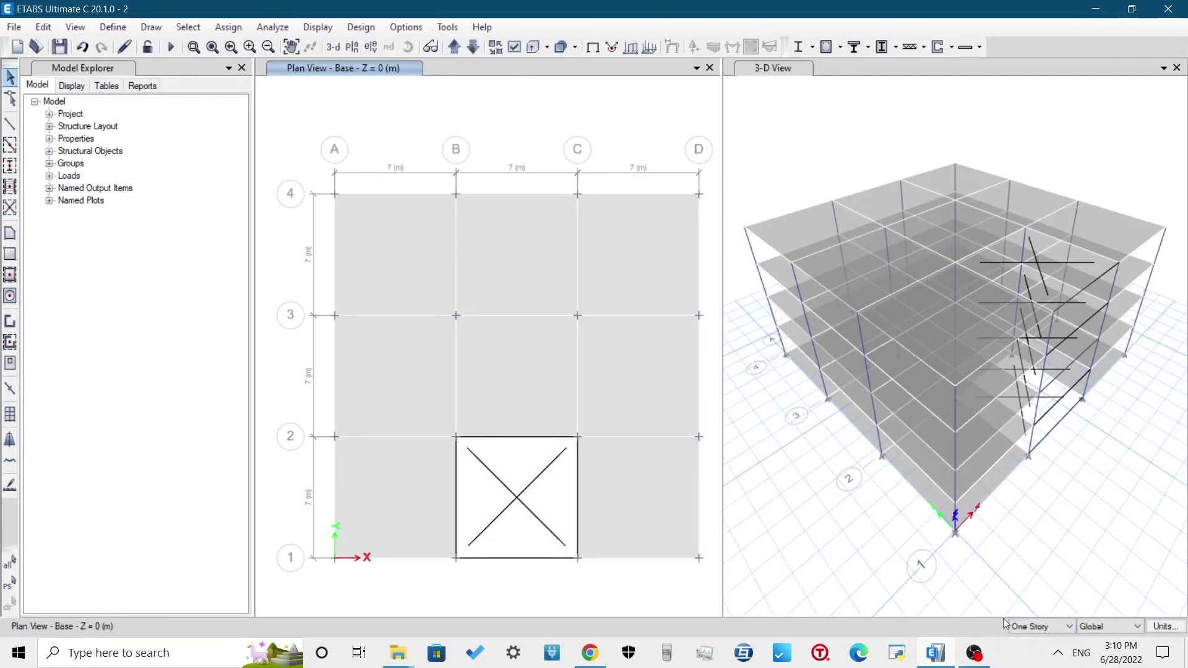
Delete all eight Base-level slabs and the B–C/1–2 opening
{"action": "left_click", "coordinate": [388, 233]}
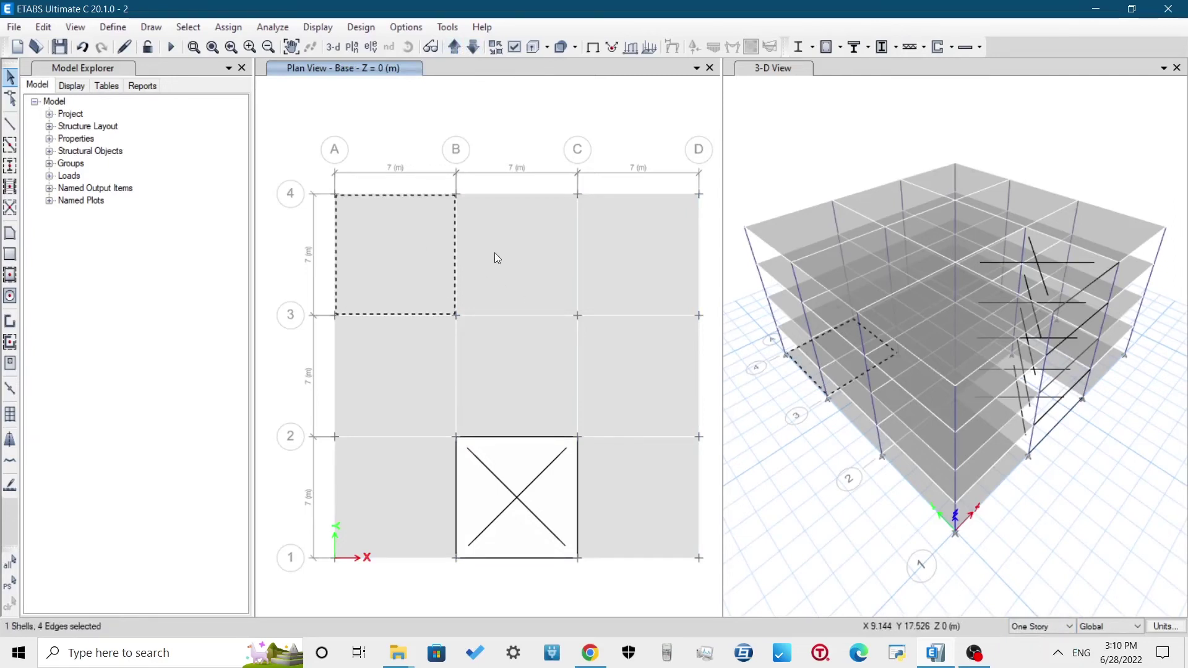
{"action": "left_click", "coordinate": [496, 253]}
{"action": "left_click", "coordinate": [635, 240]}
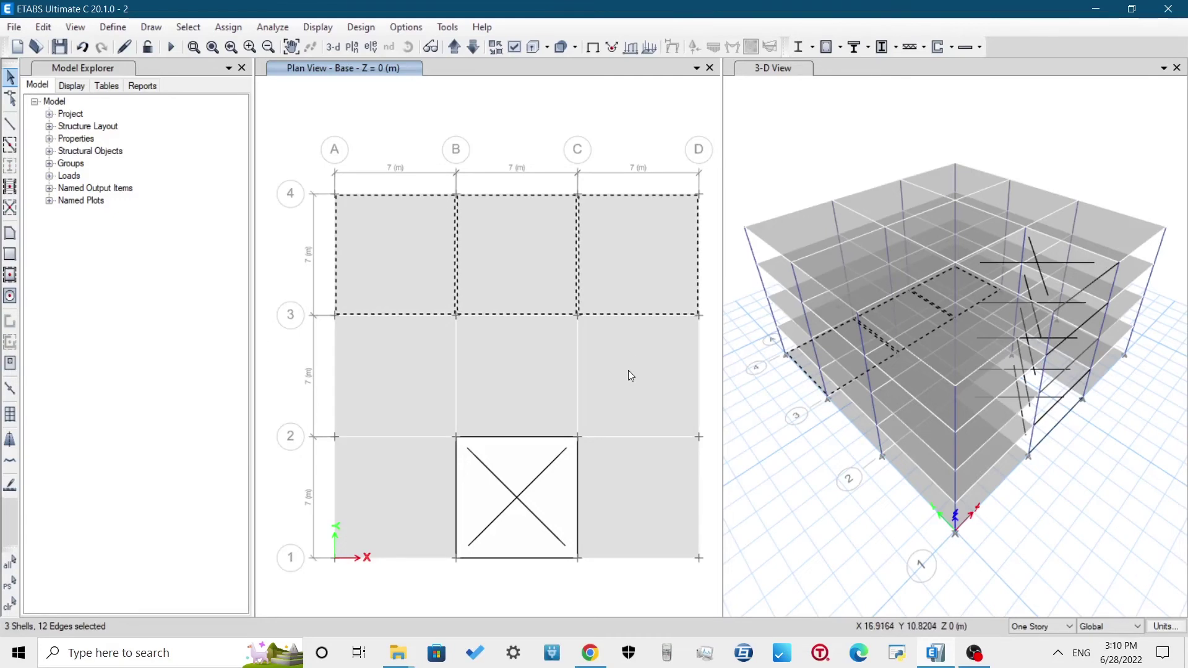
{"action": "left_click", "coordinate": [629, 371]}
{"action": "left_click", "coordinate": [623, 500]}
{"action": "left_click", "coordinate": [392, 487]}
{"action": "left_click", "coordinate": [387, 392]}
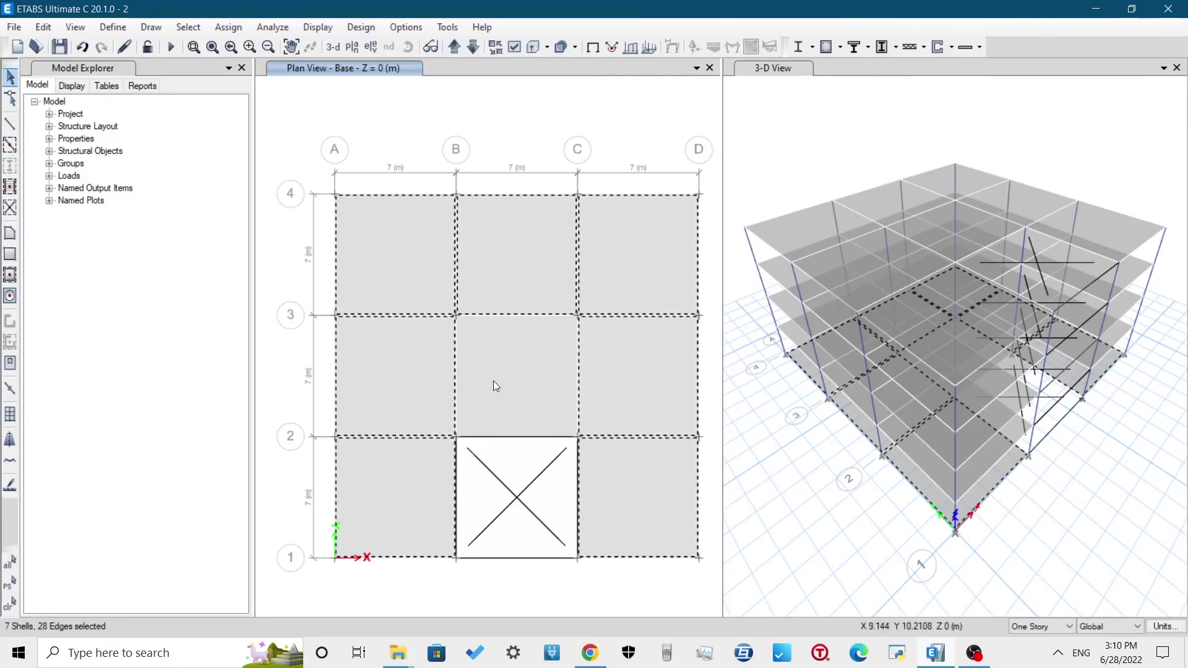
{"action": "left_click", "coordinate": [493, 384]}
{"action": "key", "text": "Delete"}
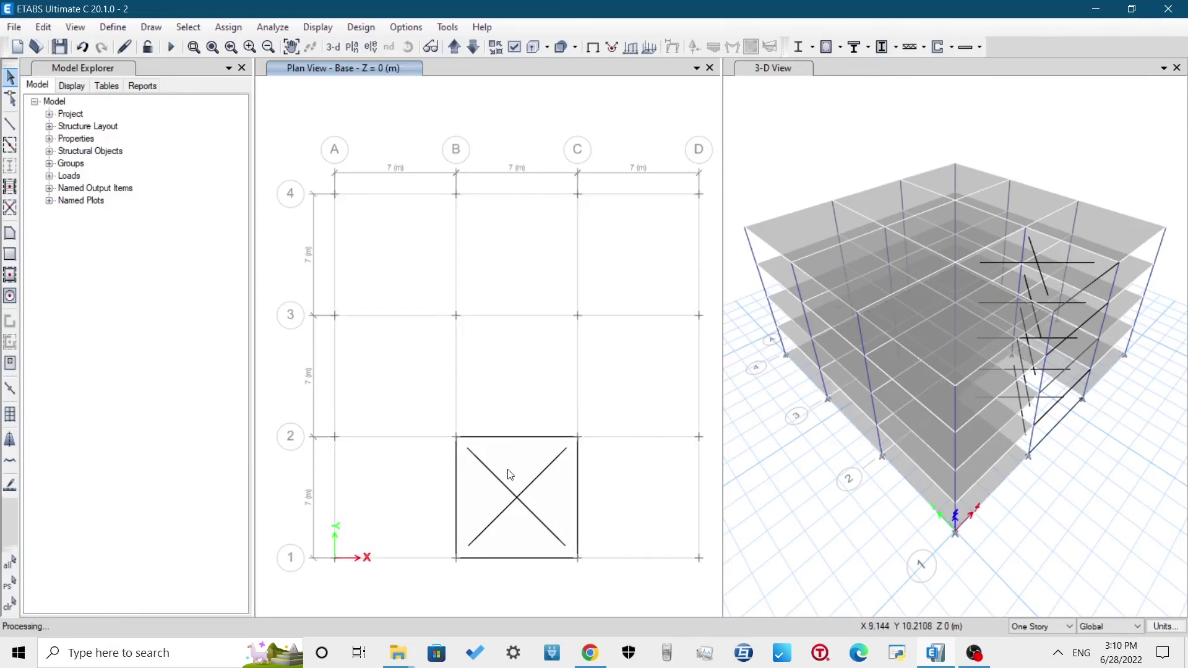
{"action": "left_click", "coordinate": [512, 497]}
{"action": "key", "text": "Delete"}
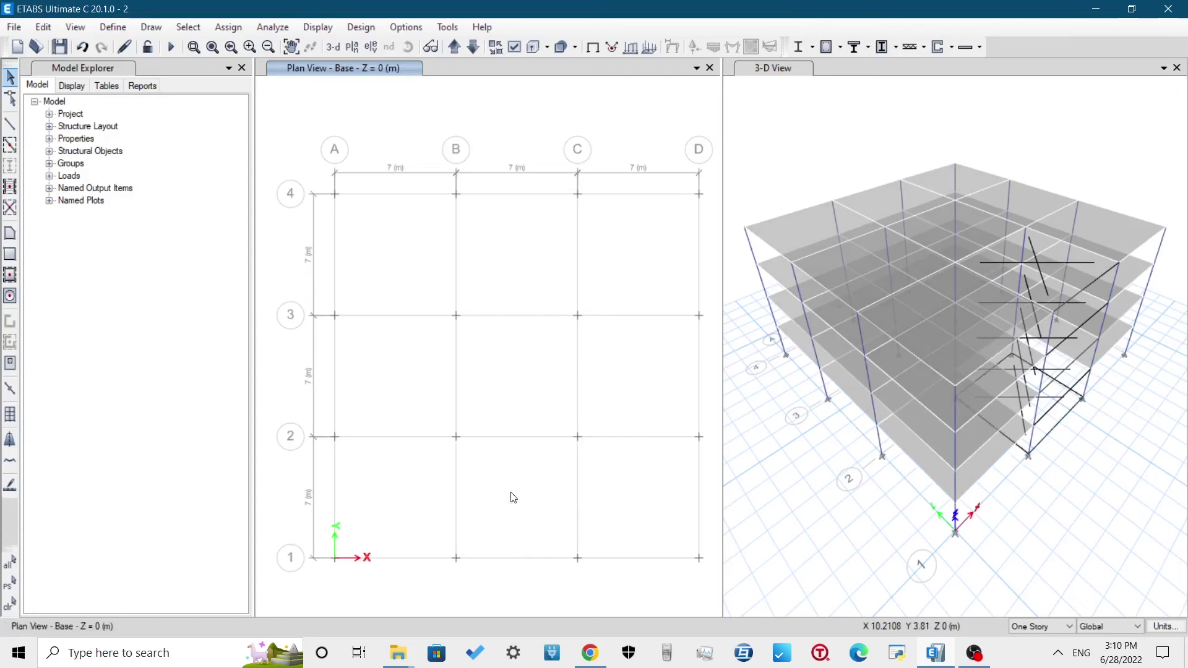
Assign Fixed joint restraints to all 16 window-selected Base joints
{"action": "left_click_drag", "start_coordinate": [290, 162], "coordinate": [713, 594]}
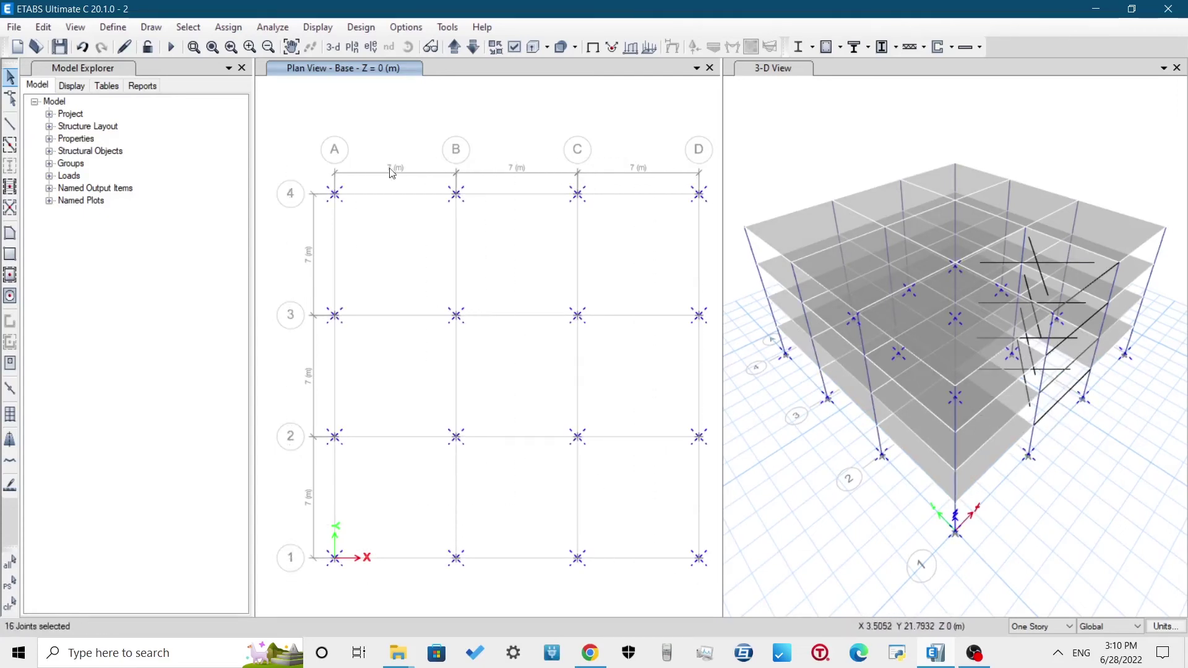
{"action": "mouse_move", "coordinate": [248, 45]}
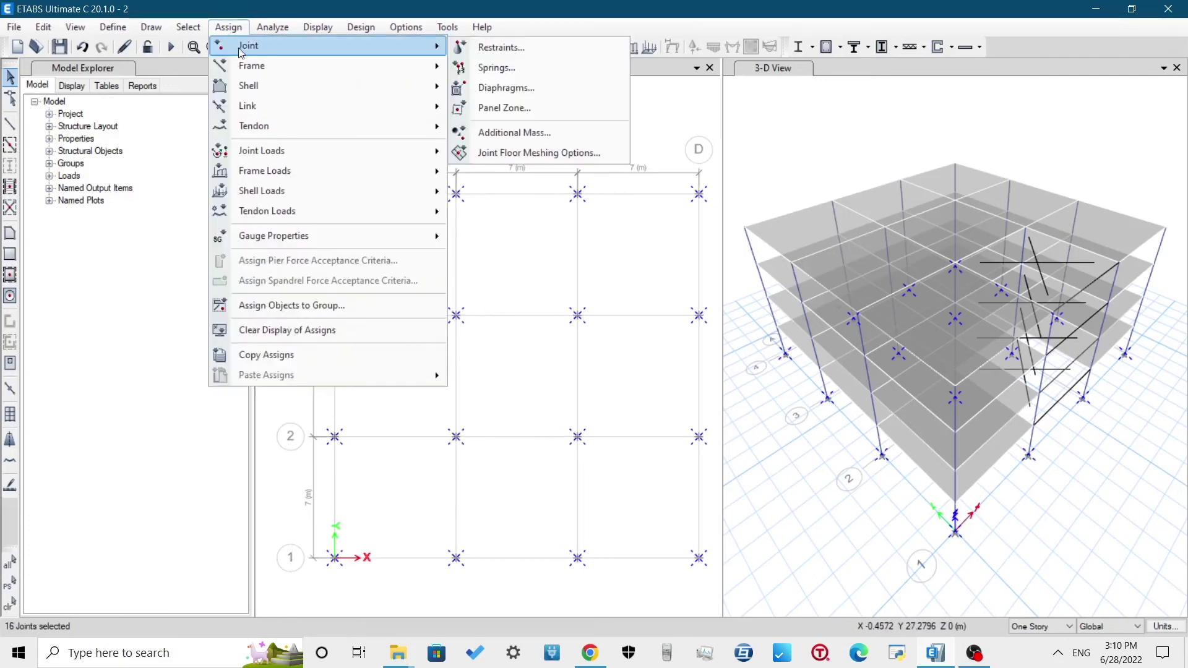
{"action": "left_click", "coordinate": [504, 45]}
{"action": "left_click", "coordinate": [540, 379]}
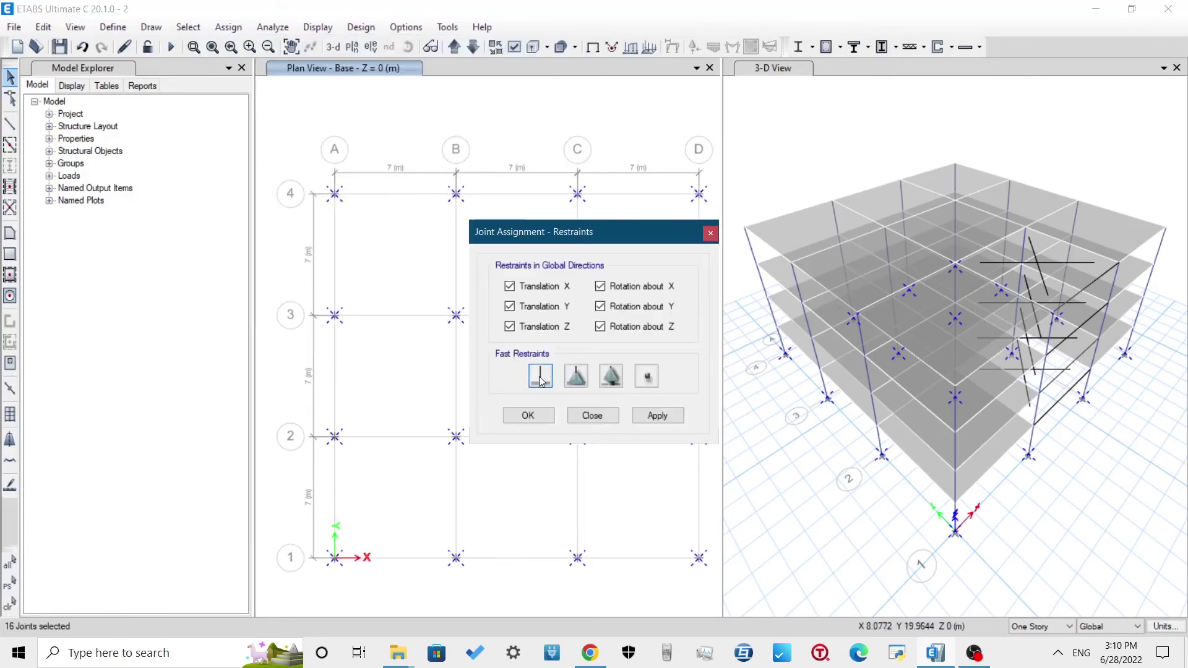
{"action": "left_click", "coordinate": [532, 418]}
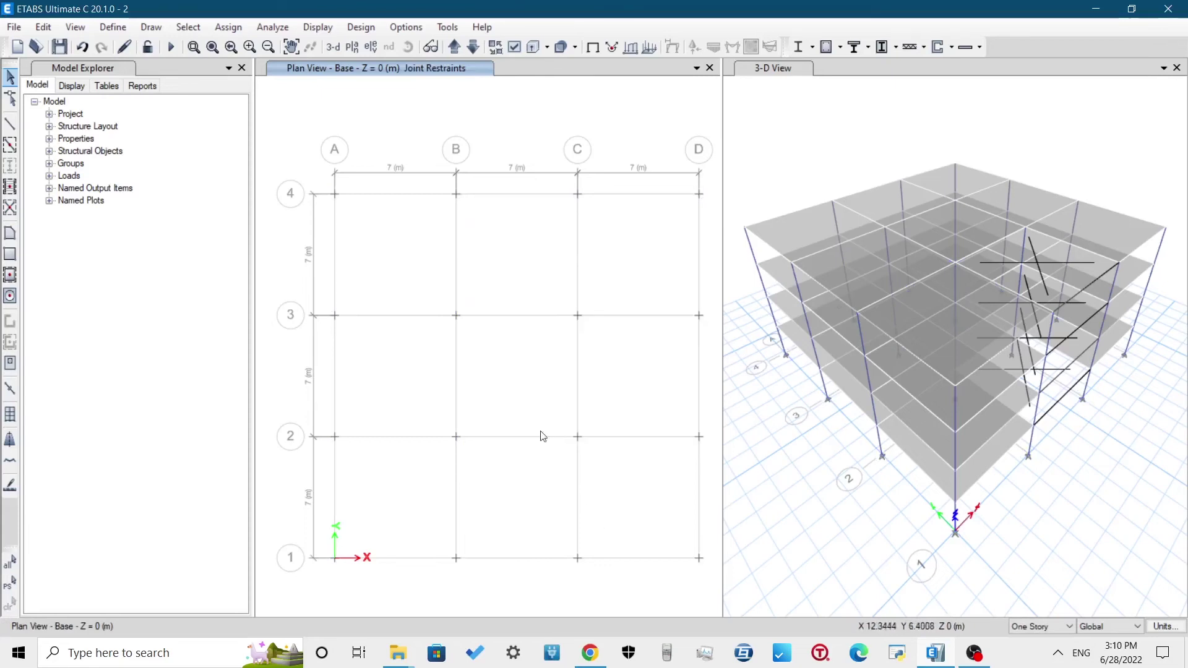
{"action": "left_click", "coordinate": [885, 519]}
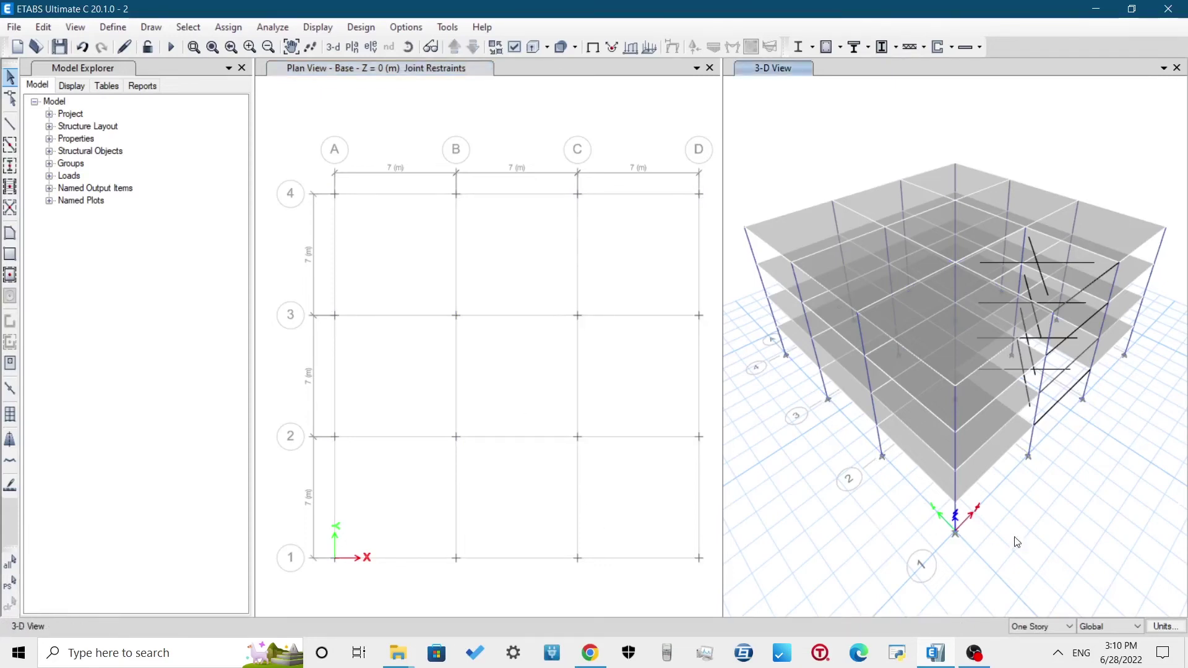
{"action": "middle_click_drag", "start_coordinate": [1043, 546], "coordinate": [964, 470], "text": "shift"}
Show Story4 in plan and window-select its bays between grids 1 and 3
{"action": "left_click", "coordinate": [693, 204]}
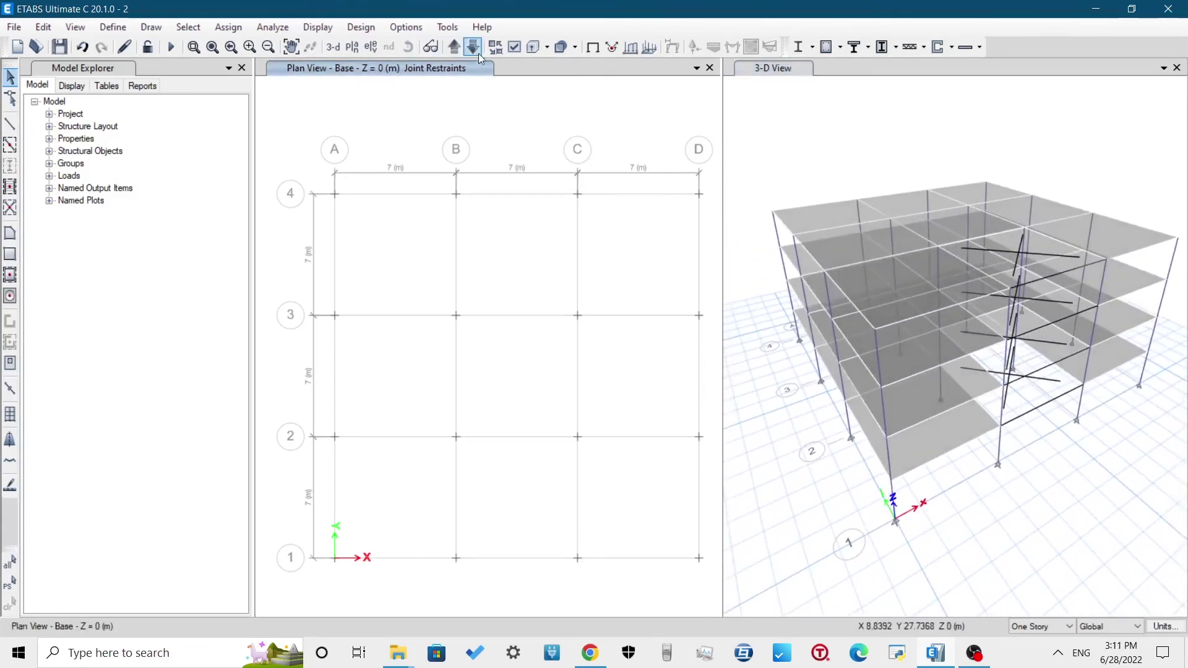
{"action": "left_click", "coordinate": [473, 47]}
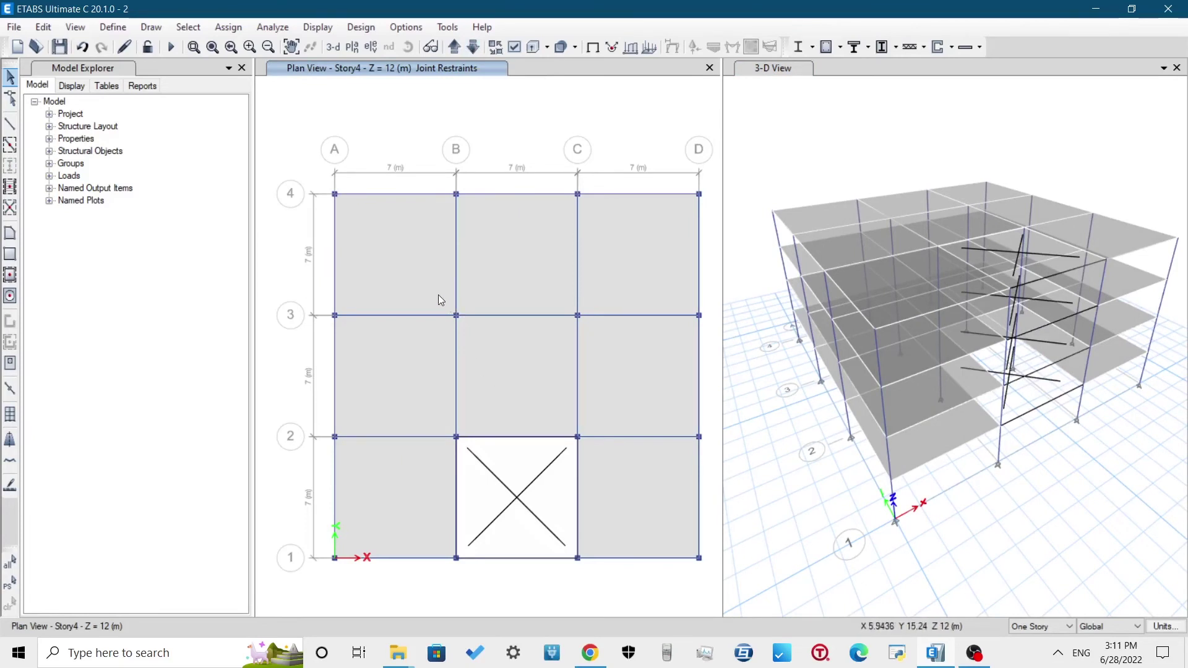
{"action": "mouse_move", "coordinate": [438, 294]}
{"action": "left_mouse_down"}
{"action": "mouse_move", "coordinate": [488, 382]}
{"action": "mouse_move", "coordinate": [640, 560]}
{"action": "mouse_move", "coordinate": [706, 588]}
{"action": "mouse_move", "coordinate": [551, 390]}
{"action": "mouse_move", "coordinate": [460, 302]}
{"action": "left_mouse_up"}
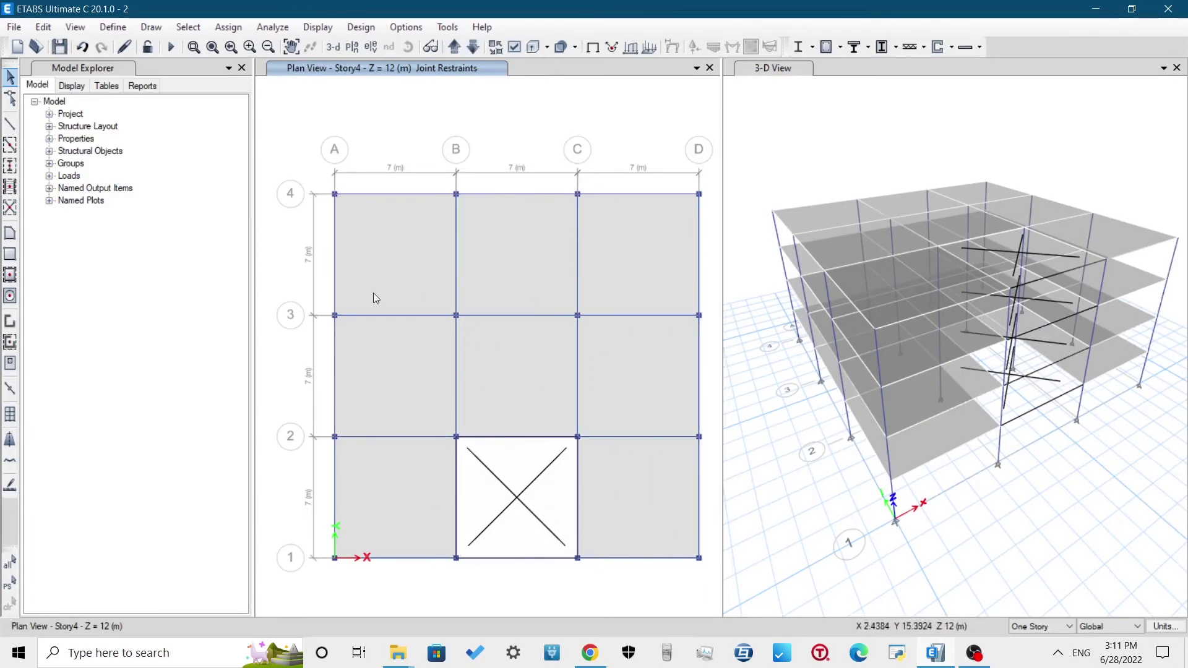
{"action": "left_click_drag", "start_coordinate": [301, 292], "coordinate": [716, 595]}
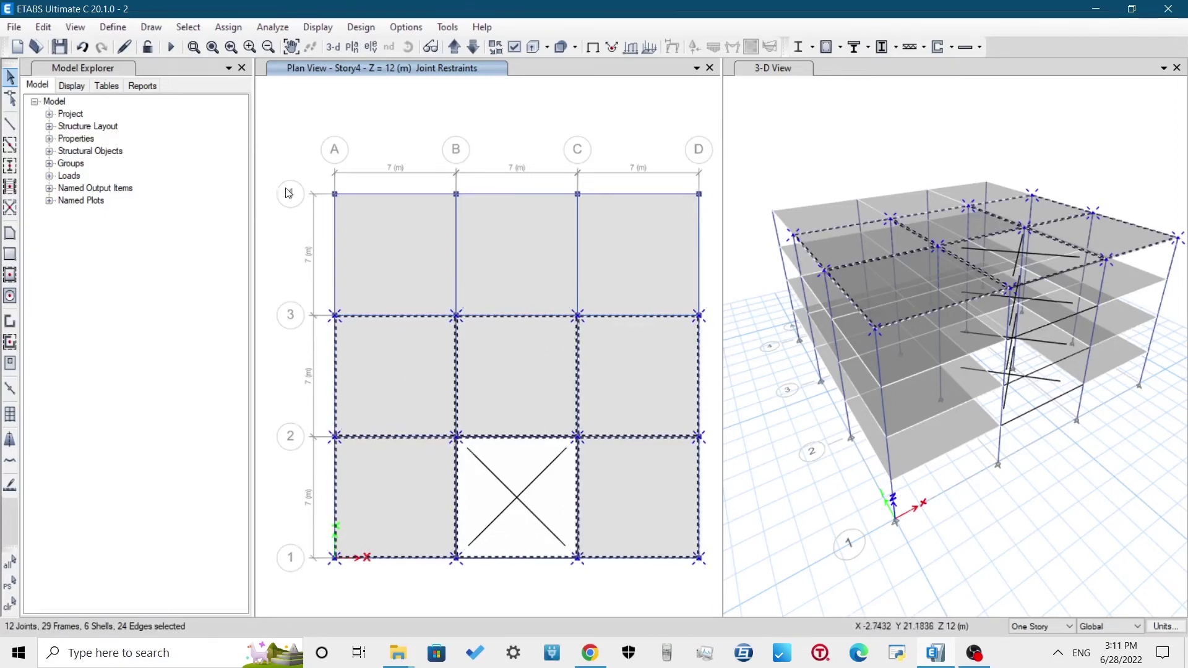
Add two 3 m storeys above Story4 in Story Data, keeping existing storey heights
{"action": "right_click", "coordinate": [292, 106]}
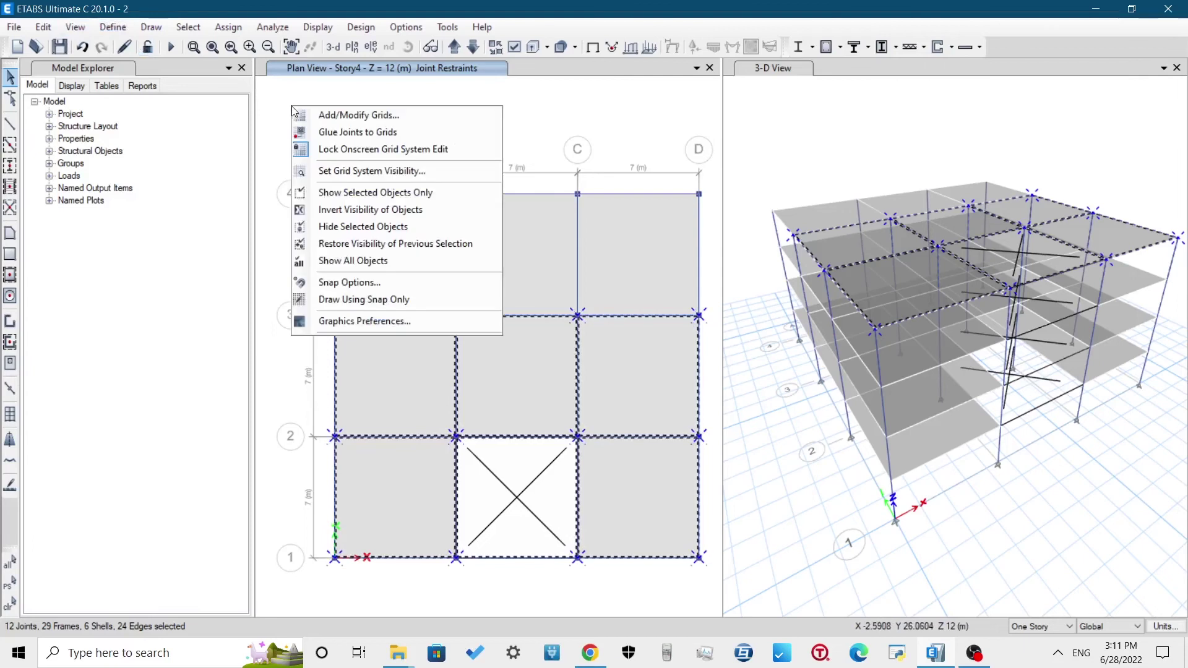
{"action": "left_click", "coordinate": [300, 115]}
{"action": "left_click", "coordinate": [657, 173]}
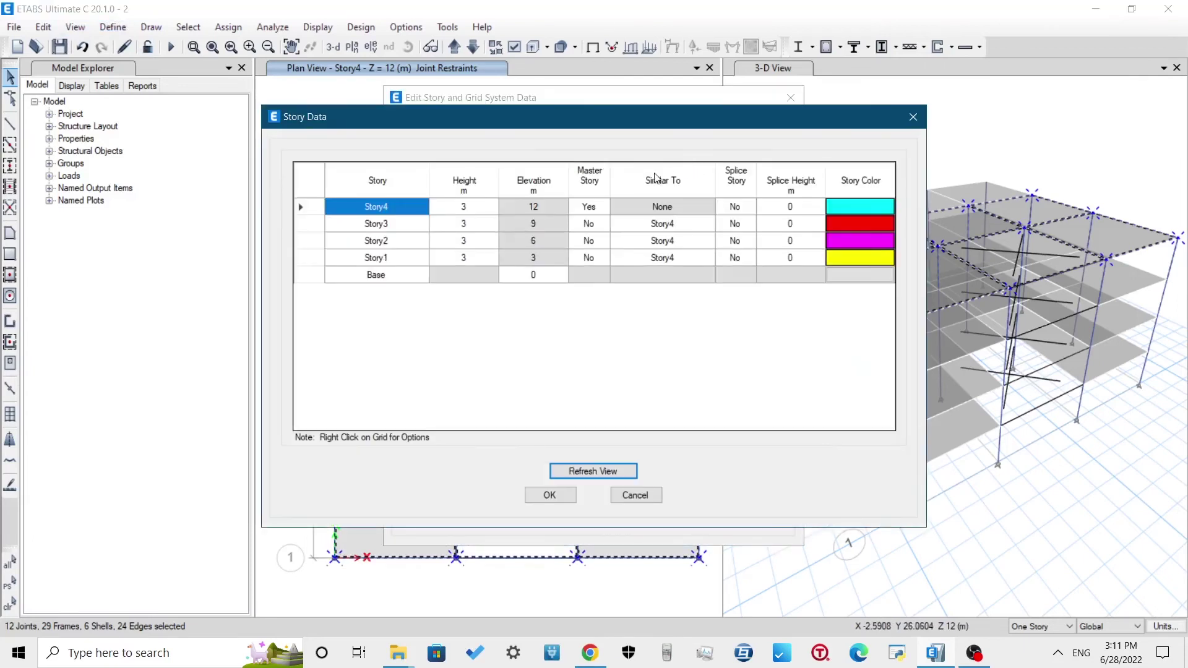
{"action": "right_click", "coordinate": [298, 211]}
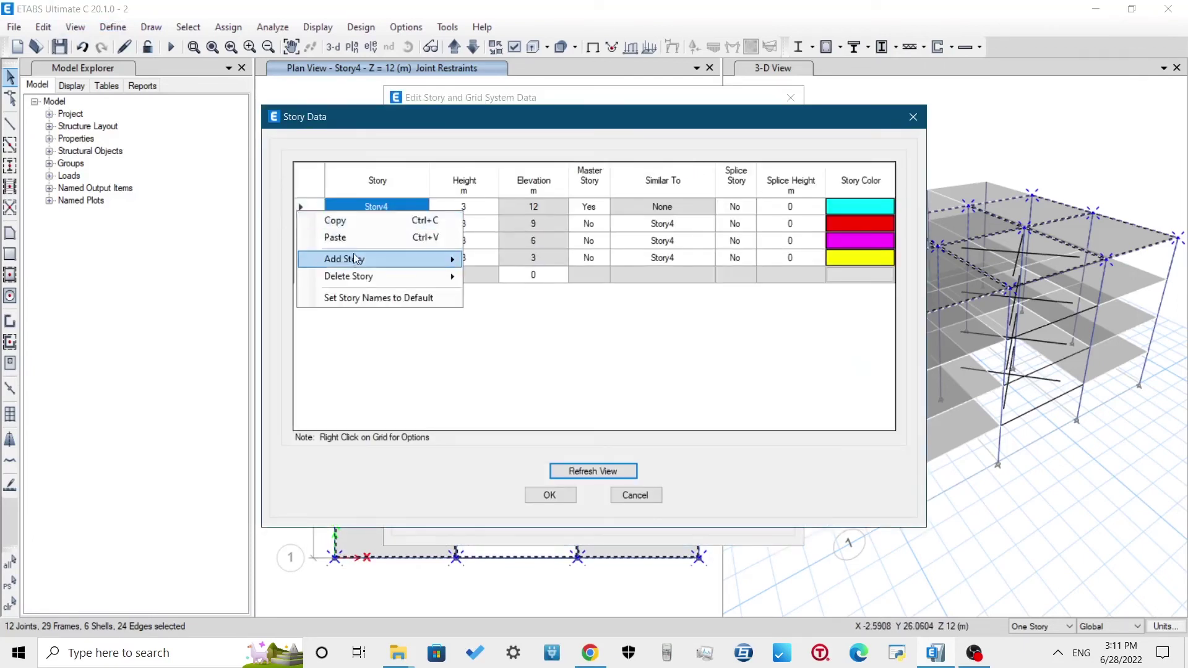
{"action": "mouse_move", "coordinate": [357, 270]}
{"action": "left_click", "coordinate": [550, 261]}
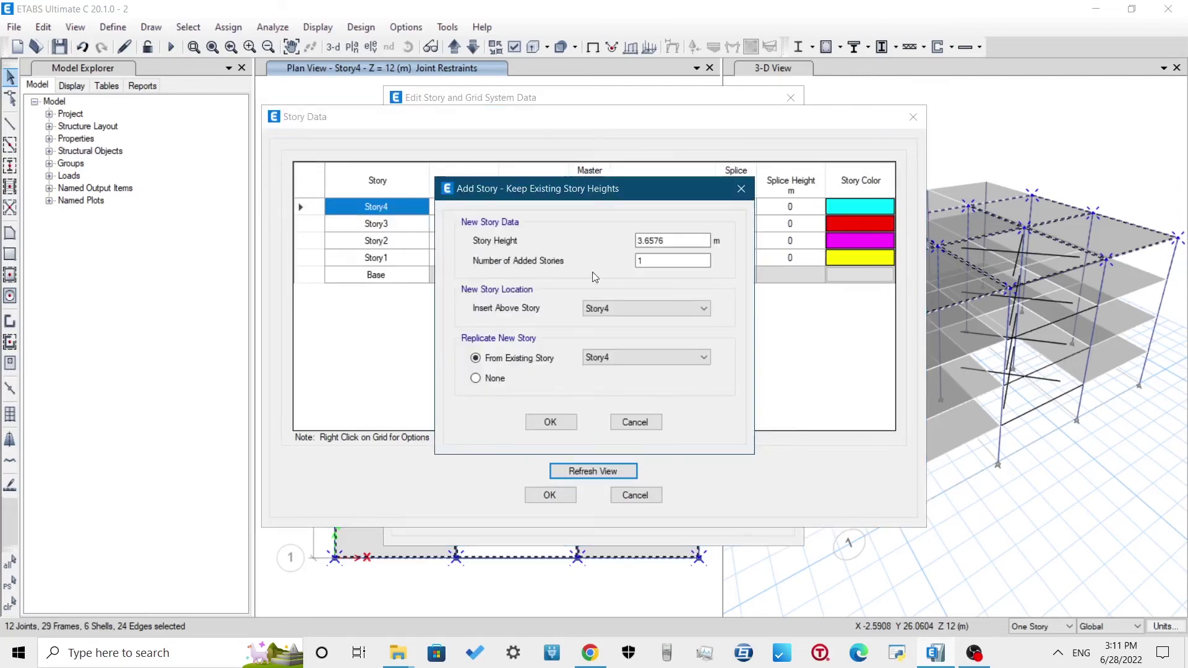
{"action": "left_click_drag", "start_coordinate": [646, 261], "coordinate": [611, 236]}
{"action": "type", "text": "2"}
{"action": "type", "text": "3"}
{"action": "left_click", "coordinate": [560, 424]}
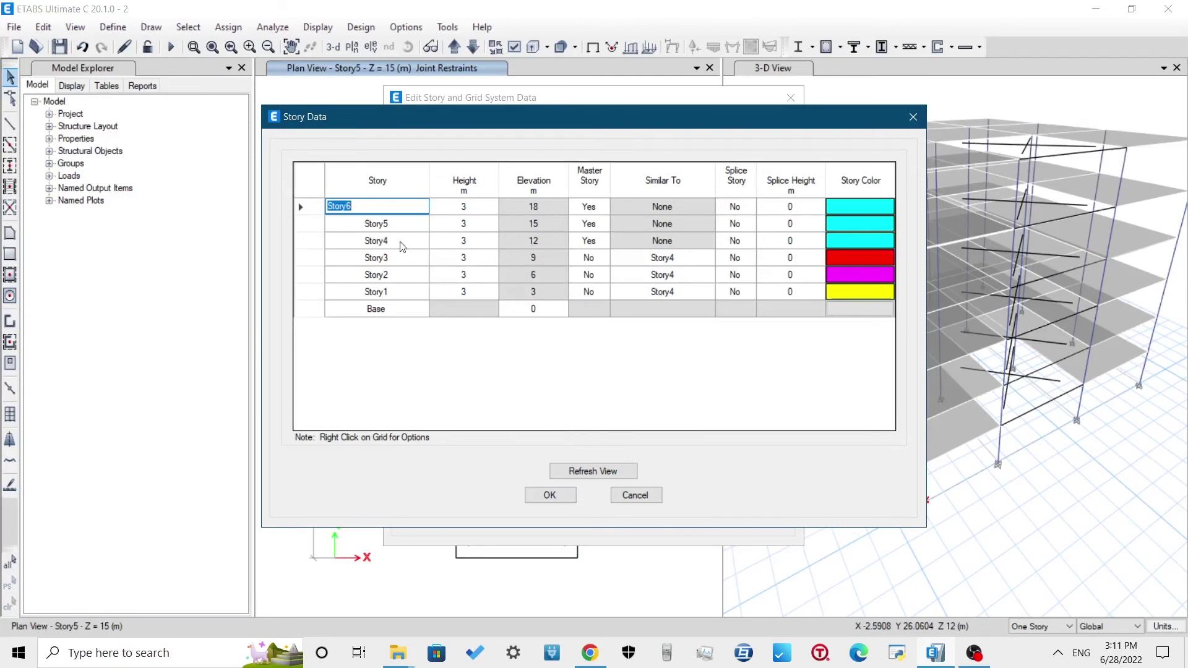
{"action": "left_click", "coordinate": [349, 208]}
{"action": "left_click", "coordinate": [550, 495]}
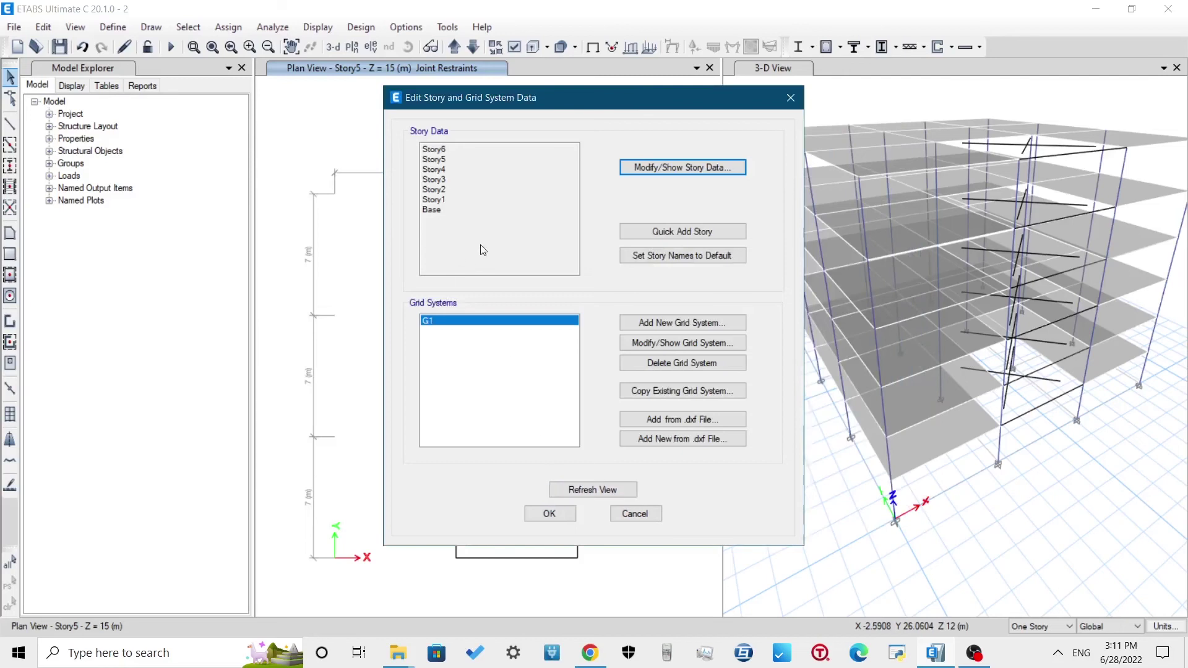
{"action": "left_click", "coordinate": [550, 514]}
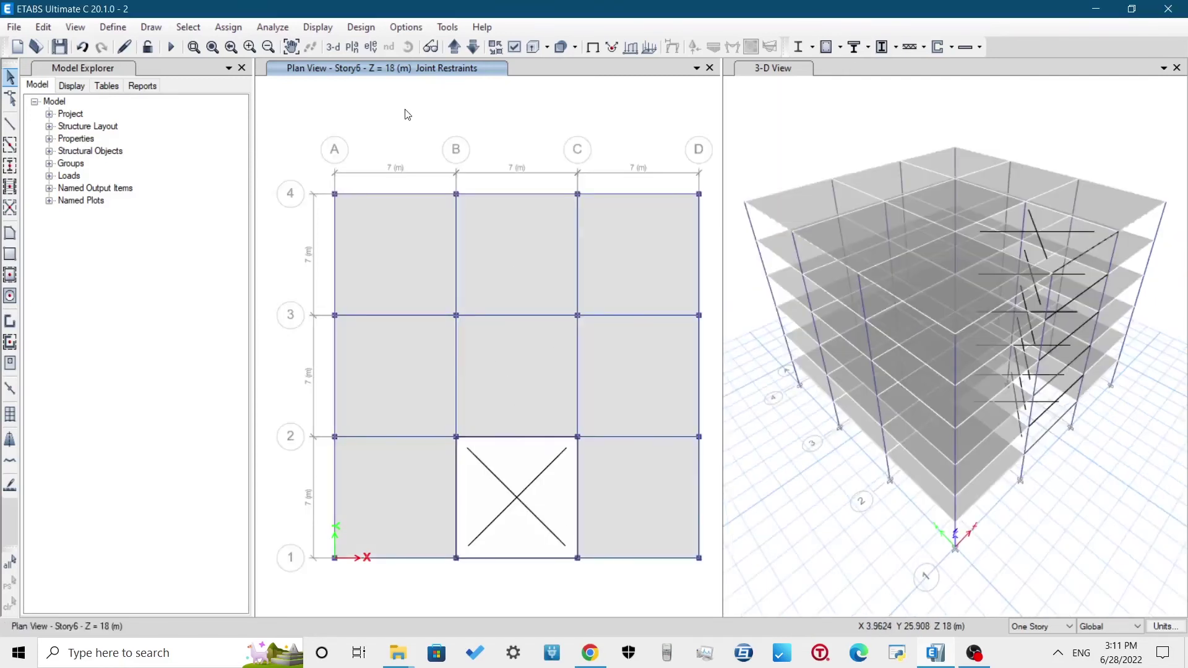
Delete the top row of bays between grids 3 and 4 on Story5
{"action": "left_click", "coordinate": [474, 47]}
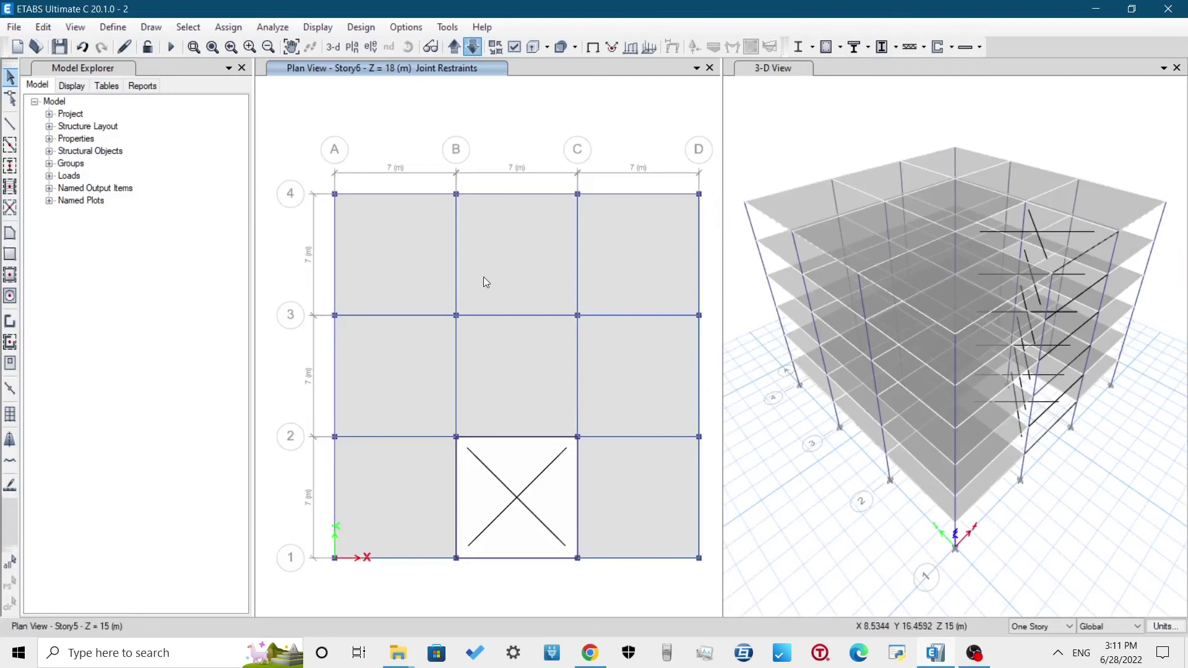
{"action": "left_click", "coordinate": [392, 254]}
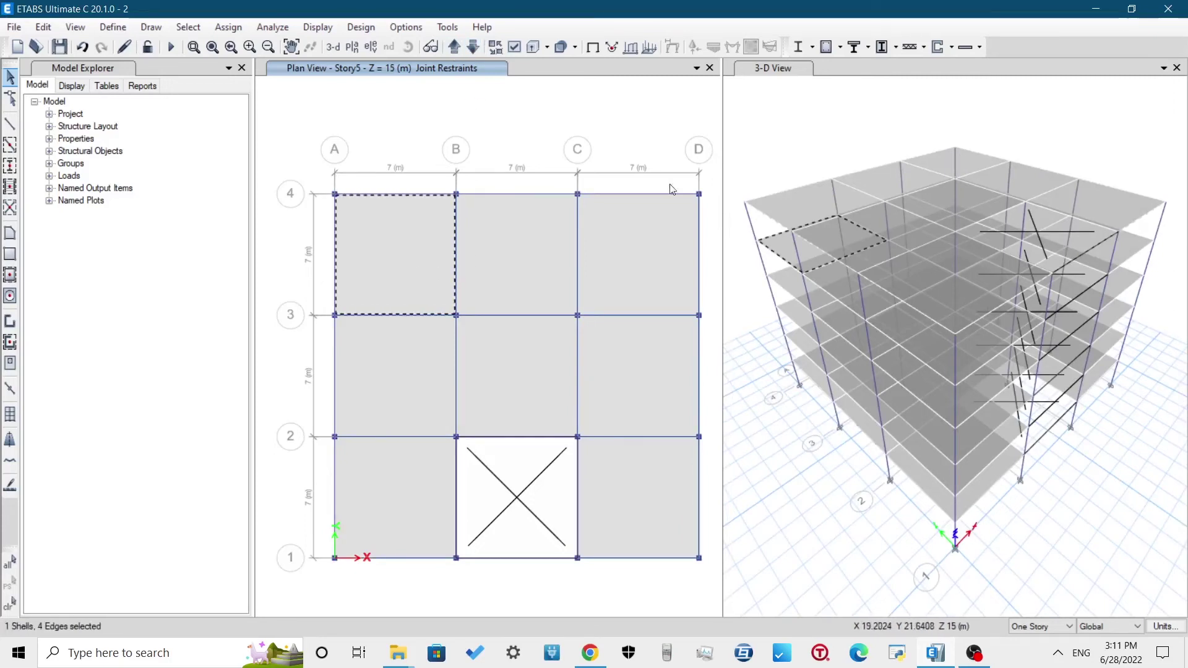
{"action": "left_click_drag", "start_coordinate": [710, 172], "coordinate": [306, 246]}
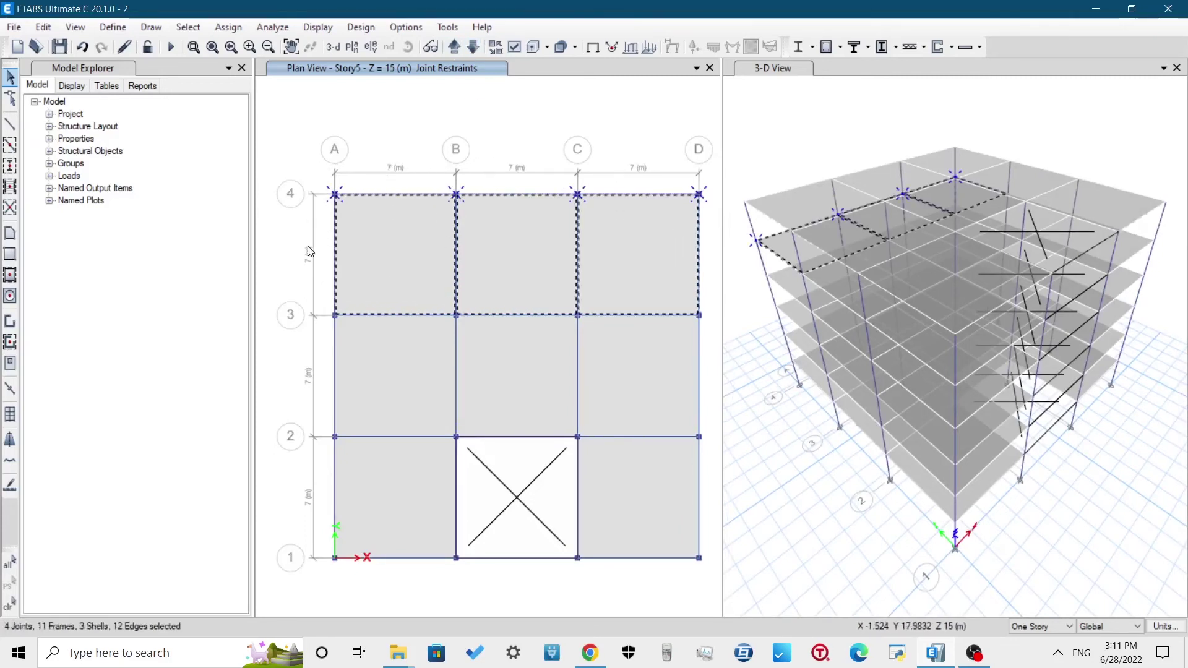
{"action": "key", "text": "Delete"}
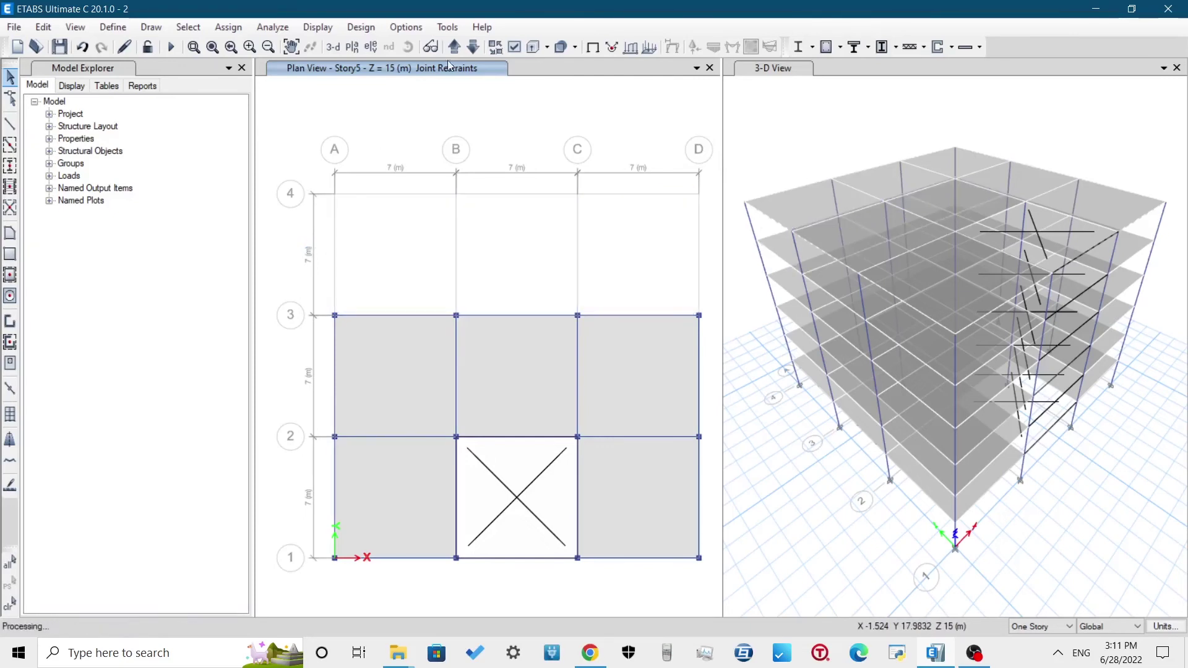
On Story6, delete rows 2–4, the A-B and C-D slabs, and the B-C opening
{"action": "left_click", "coordinate": [453, 47]}
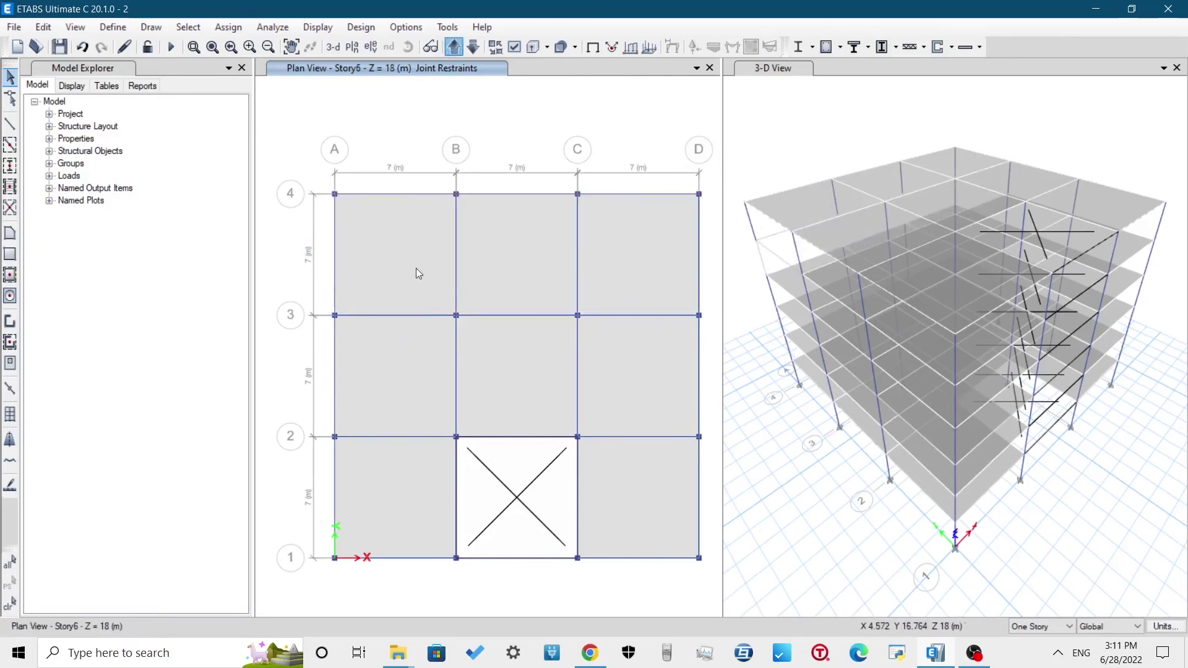
{"action": "left_click_drag", "start_coordinate": [705, 173], "coordinate": [312, 368]}
{"action": "key", "text": "Delete"}
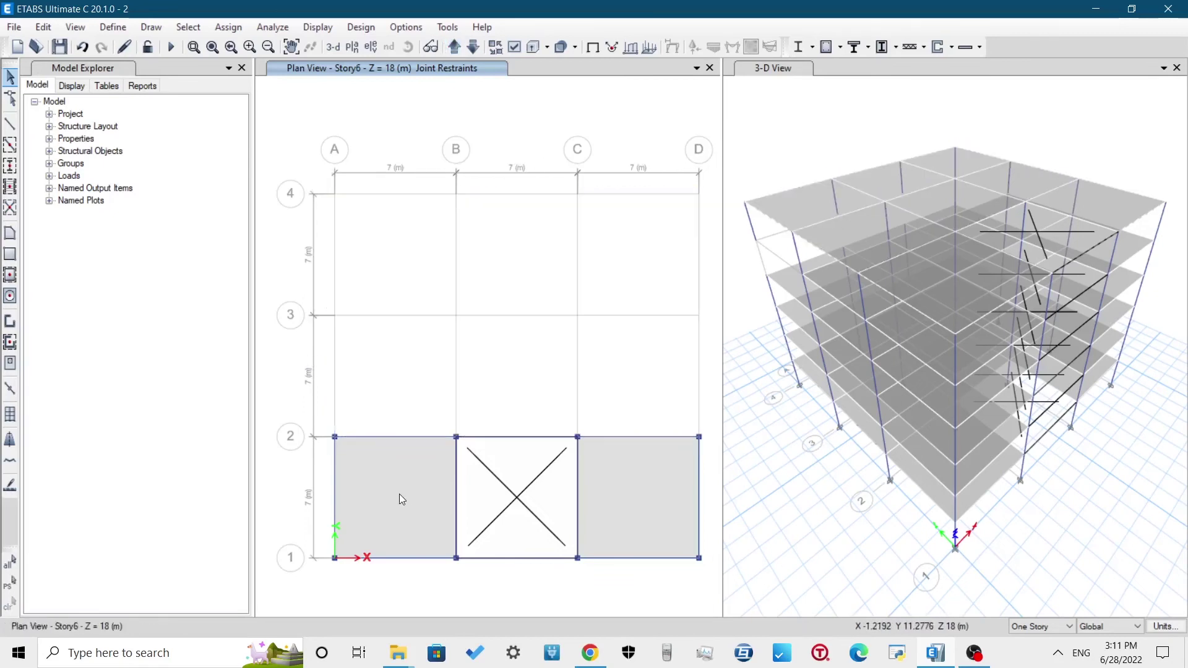
{"action": "left_click", "coordinate": [399, 499]}
{"action": "key", "text": "Delete"}
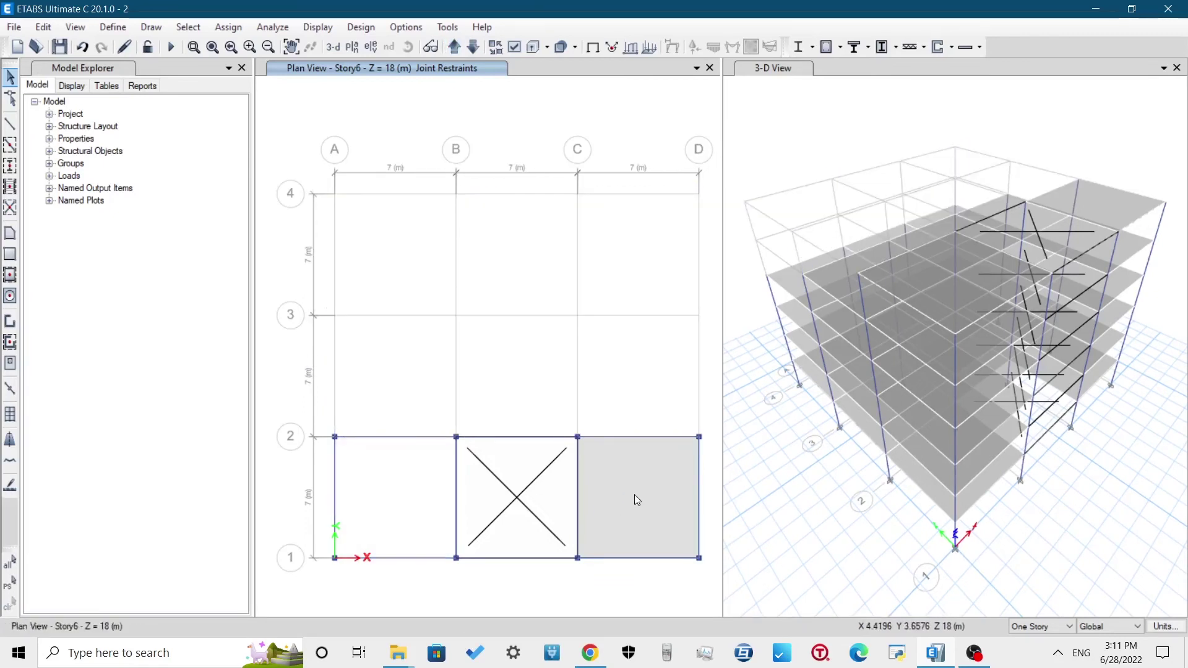
{"action": "left_click", "coordinate": [636, 500]}
{"action": "key", "text": "Delete"}
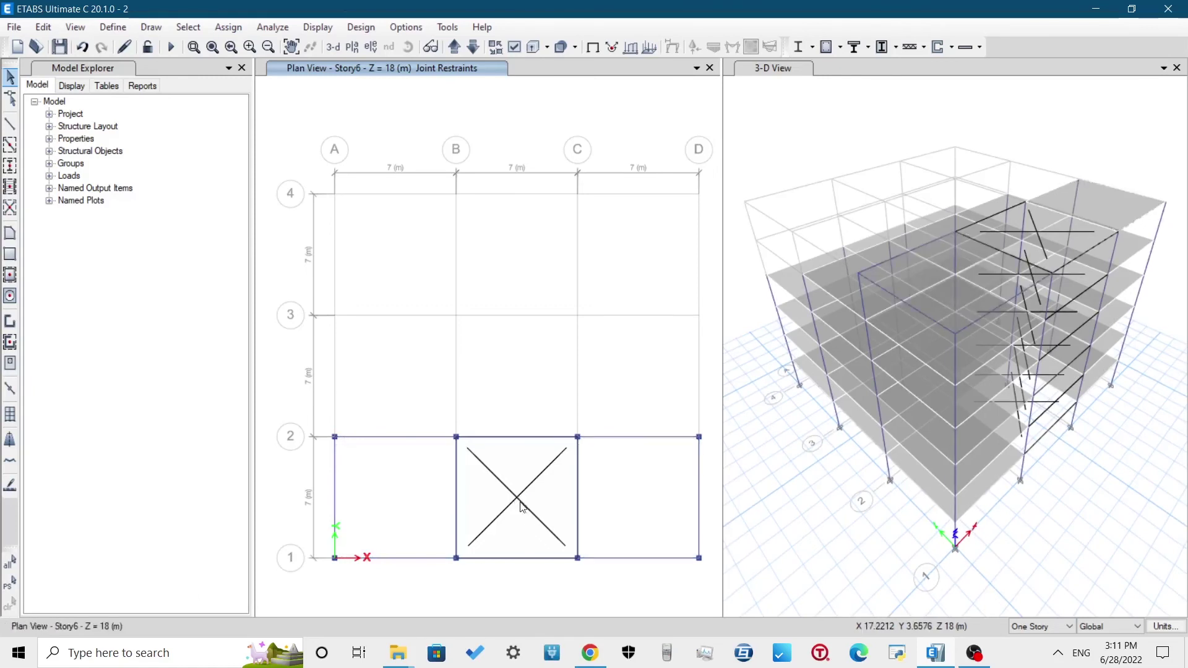
{"action": "left_click", "coordinate": [520, 501]}
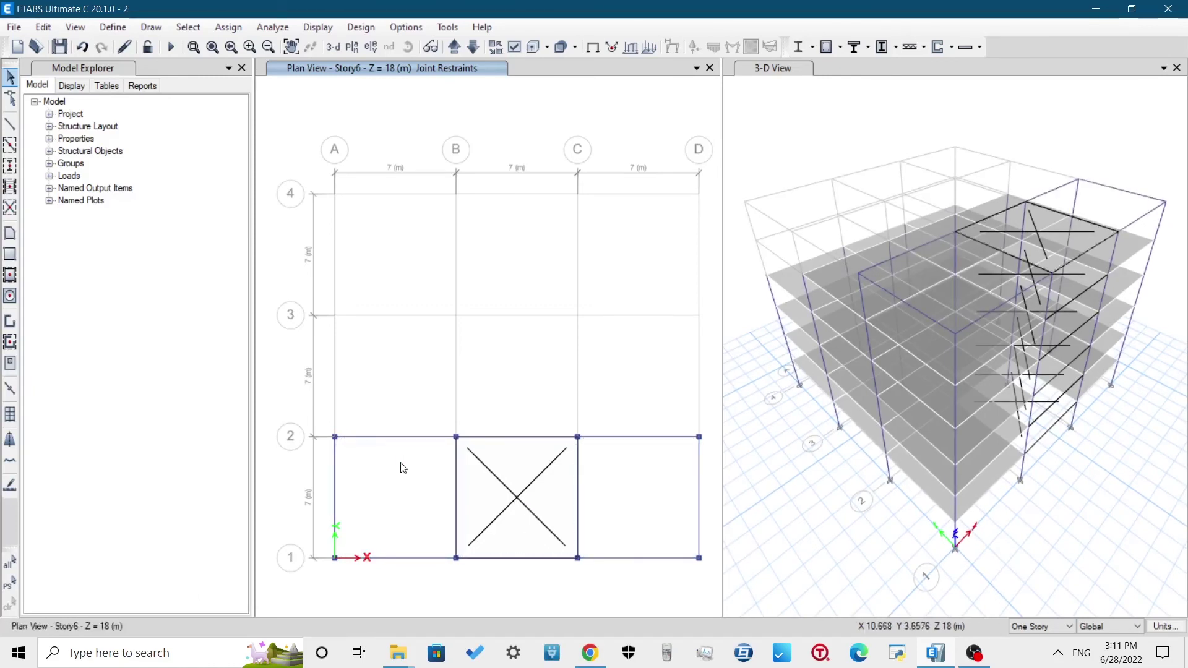
{"action": "key", "text": "Delete"}
Delete the Story6 joints and beams along grids A and D
{"action": "left_click_drag", "start_coordinate": [405, 391], "coordinate": [282, 593]}
{"action": "key", "text": "Delete"}
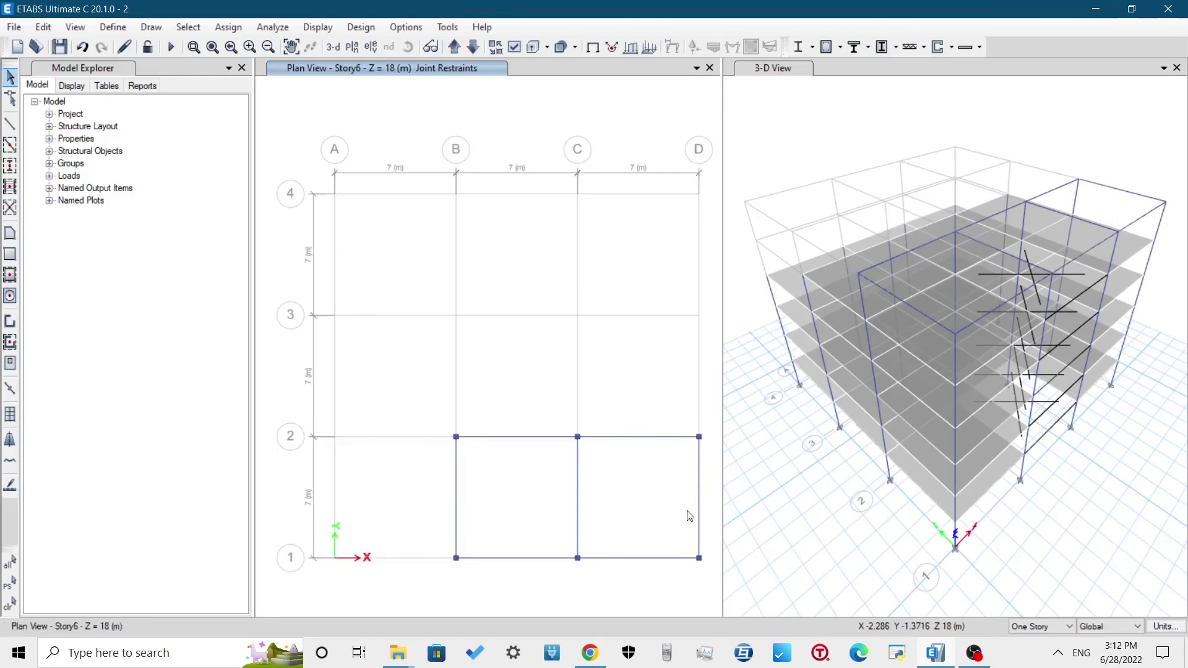
{"action": "left_click_drag", "start_coordinate": [711, 398], "coordinate": [653, 588]}
{"action": "key", "text": "Delete"}
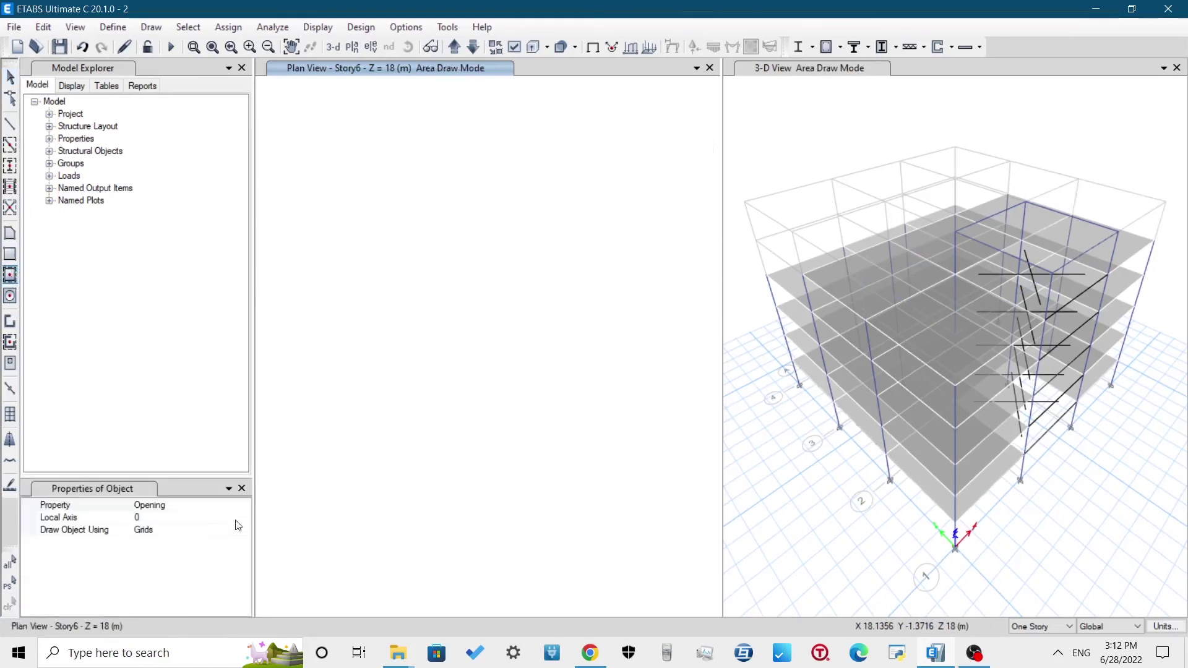
Place a Slab 125 floor in Story6 bay B-C/1-2 and orbit the 3-D view
{"action": "left_click", "coordinate": [243, 508]}
{"action": "left_click", "coordinate": [244, 505]}
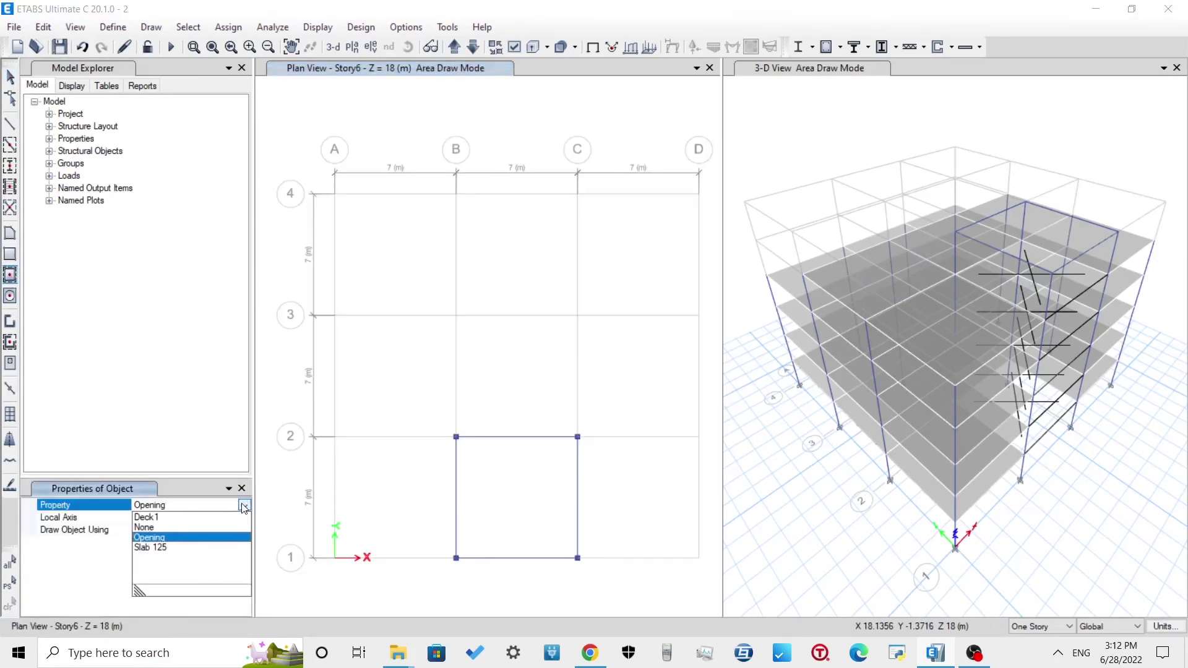
{"action": "left_click", "coordinate": [174, 552]}
{"action": "left_click", "coordinate": [495, 498]}
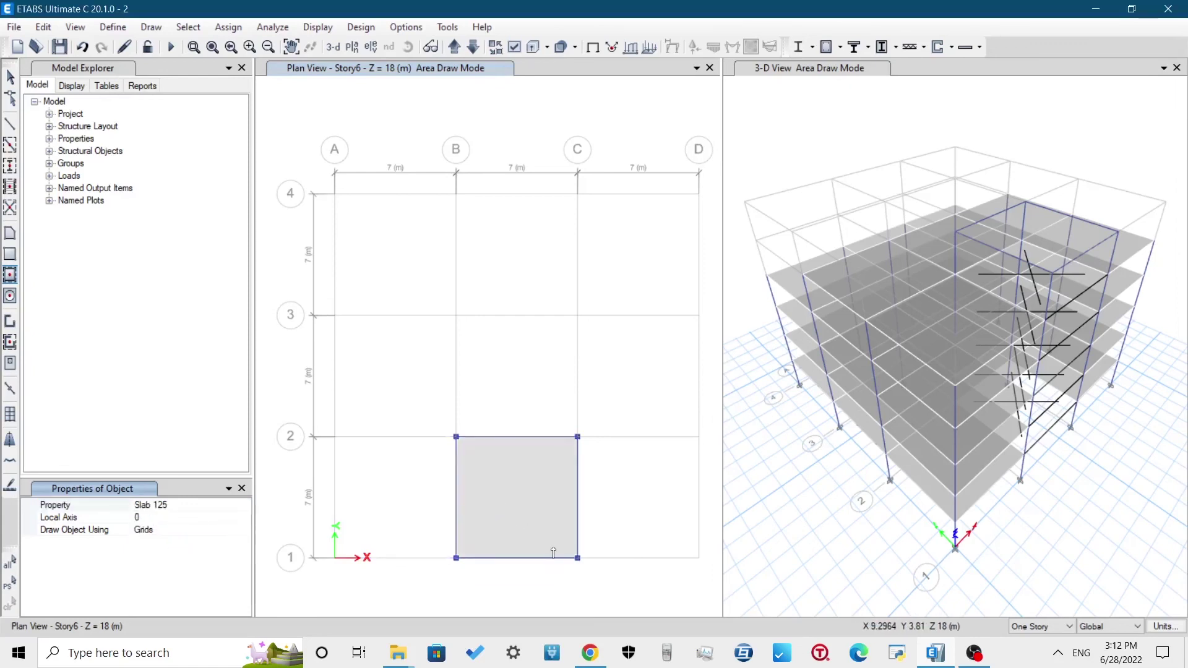
{"action": "left_click", "coordinate": [10, 76]}
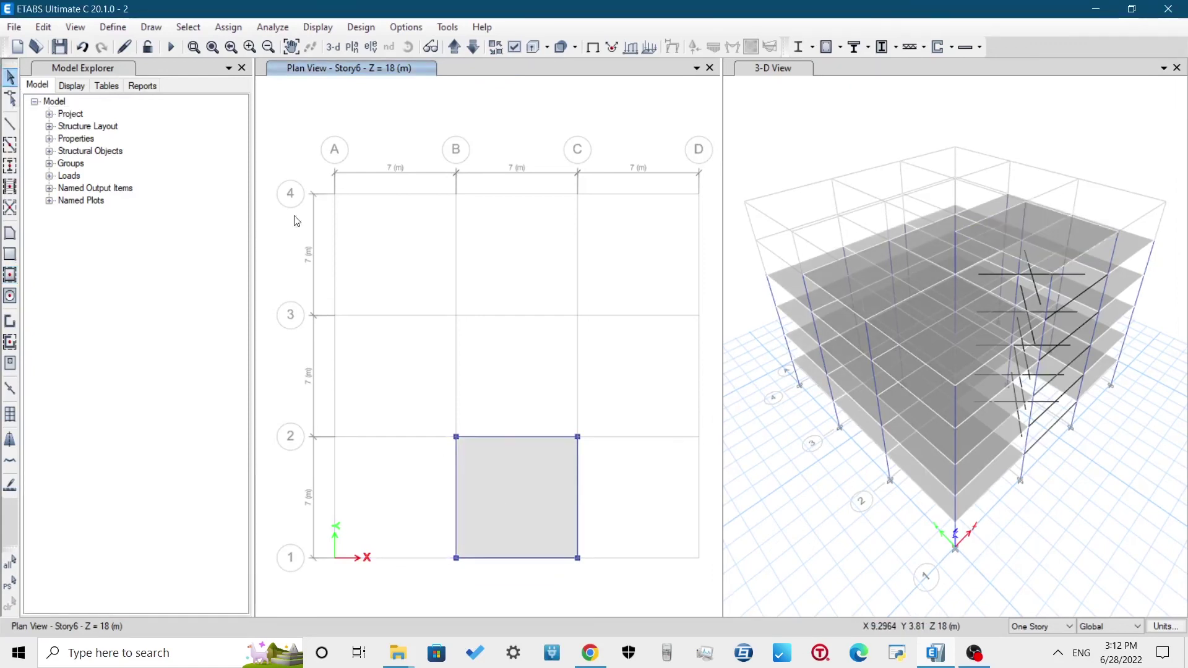
{"action": "left_click", "coordinate": [866, 554]}
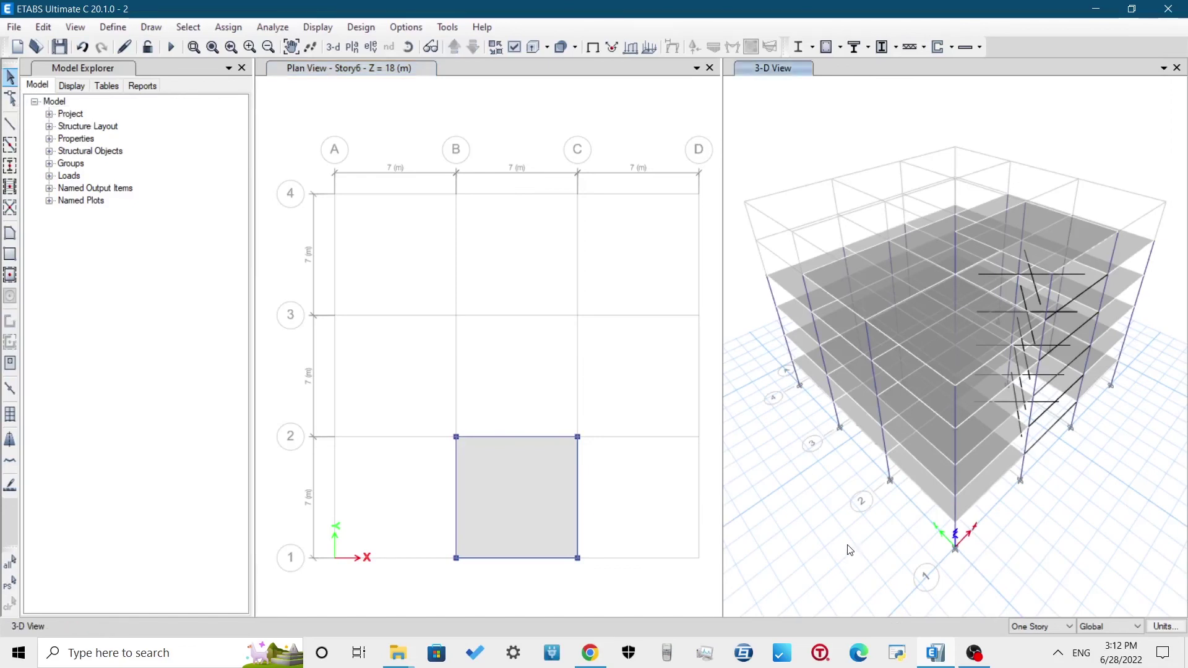
{"action": "middle_click_drag", "start_coordinate": [848, 550], "coordinate": [924, 382], "text": "shift"}
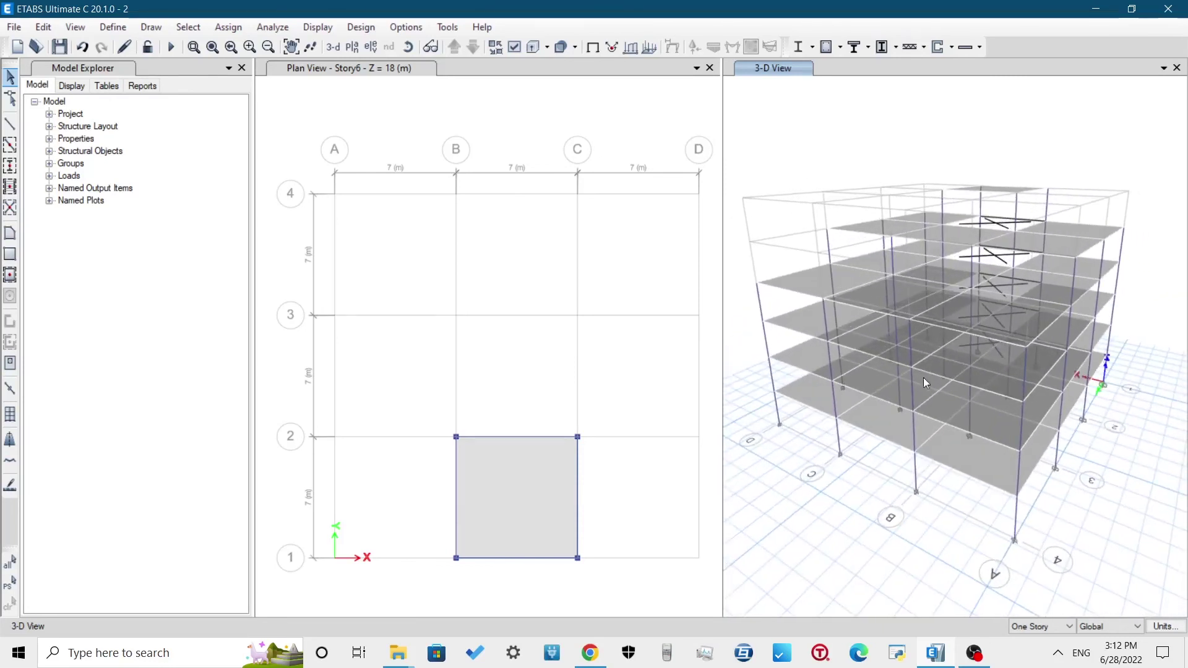
Confirm the display options and show the 3-D view extruded
{"action": "left_click", "coordinate": [518, 48]}
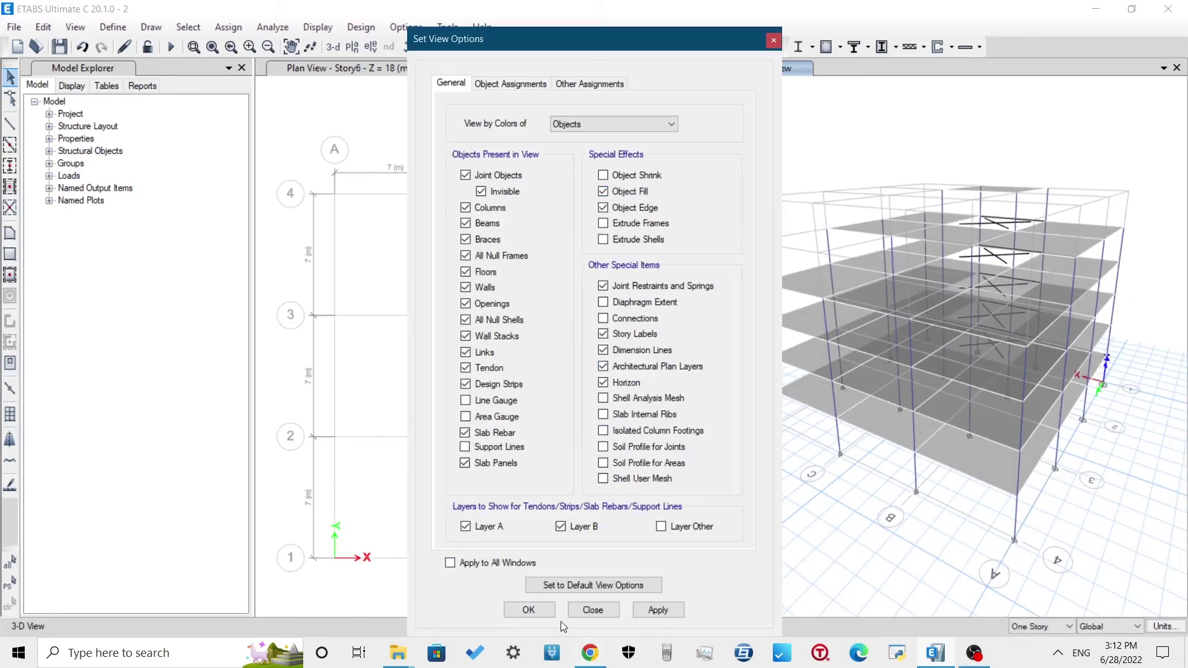
{"action": "left_click", "coordinate": [530, 609]}
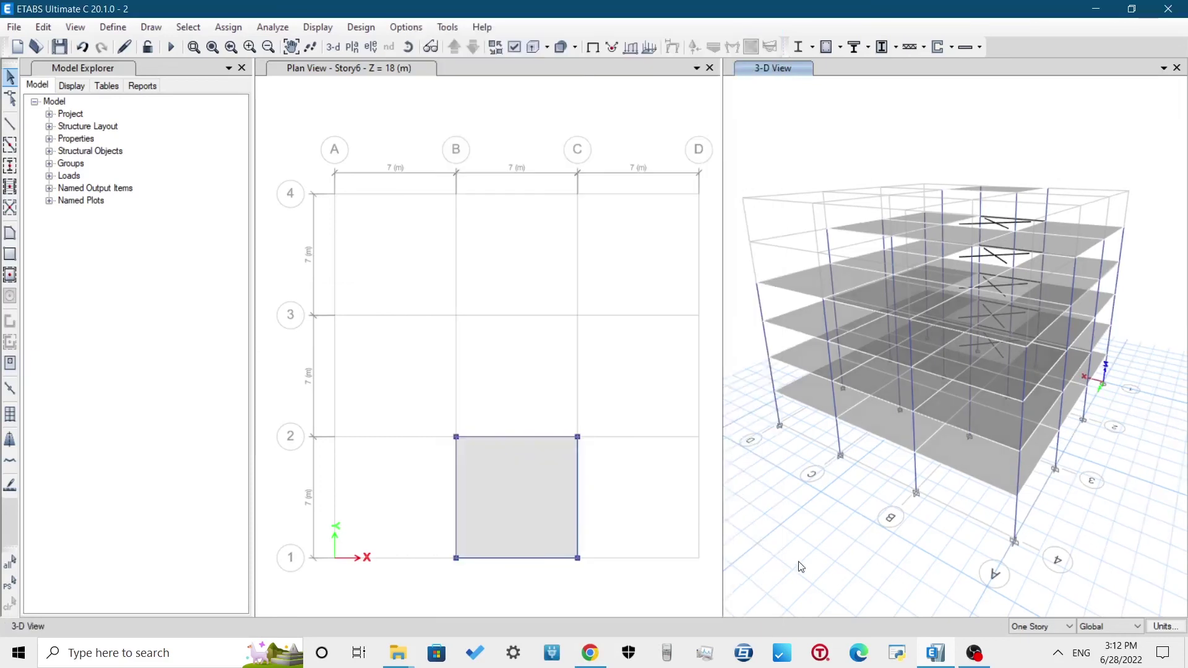
{"action": "left_click", "coordinate": [534, 49]}
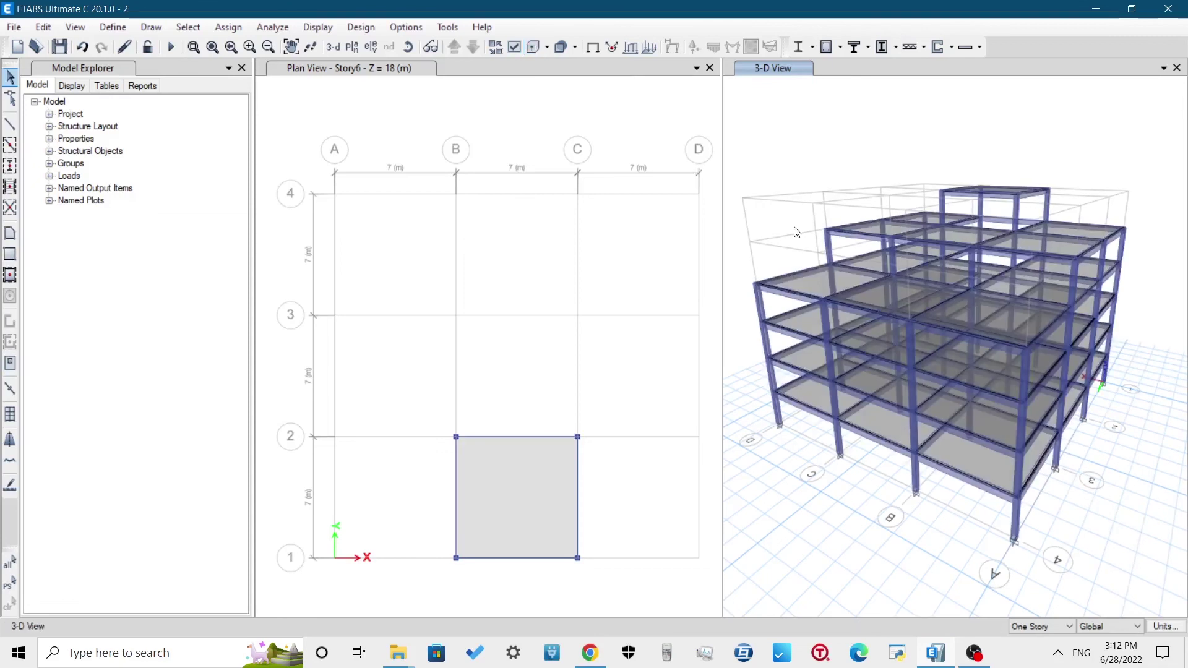
{"action": "middle_click_drag", "start_coordinate": [1141, 504], "coordinate": [743, 577], "text": "shift"}
Turn on extruded display in plan and step the plan down through the lower storeys
{"action": "left_click", "coordinate": [634, 372]}
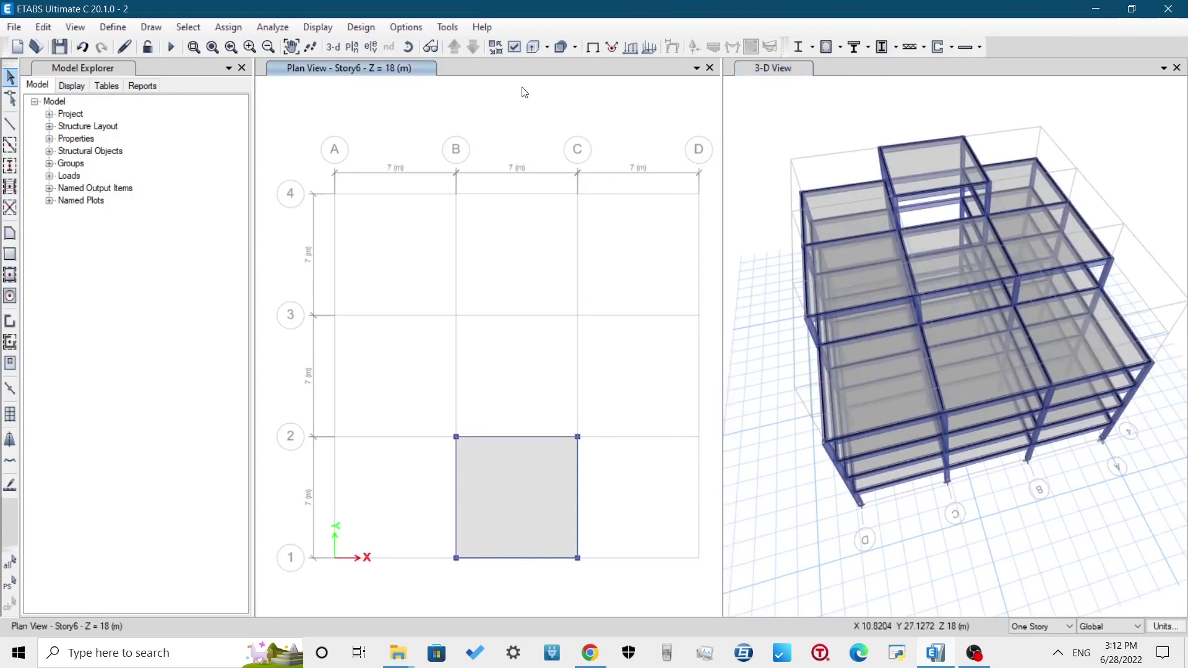
{"action": "left_click", "coordinate": [530, 51]}
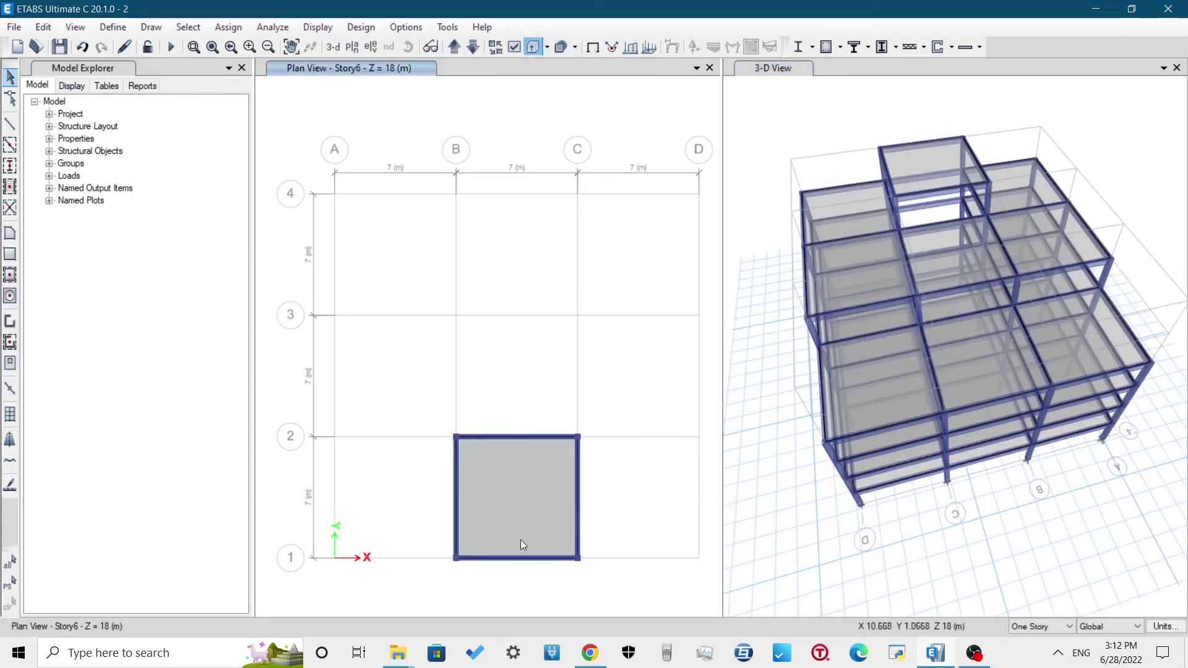
{"action": "left_click", "coordinate": [474, 48]}
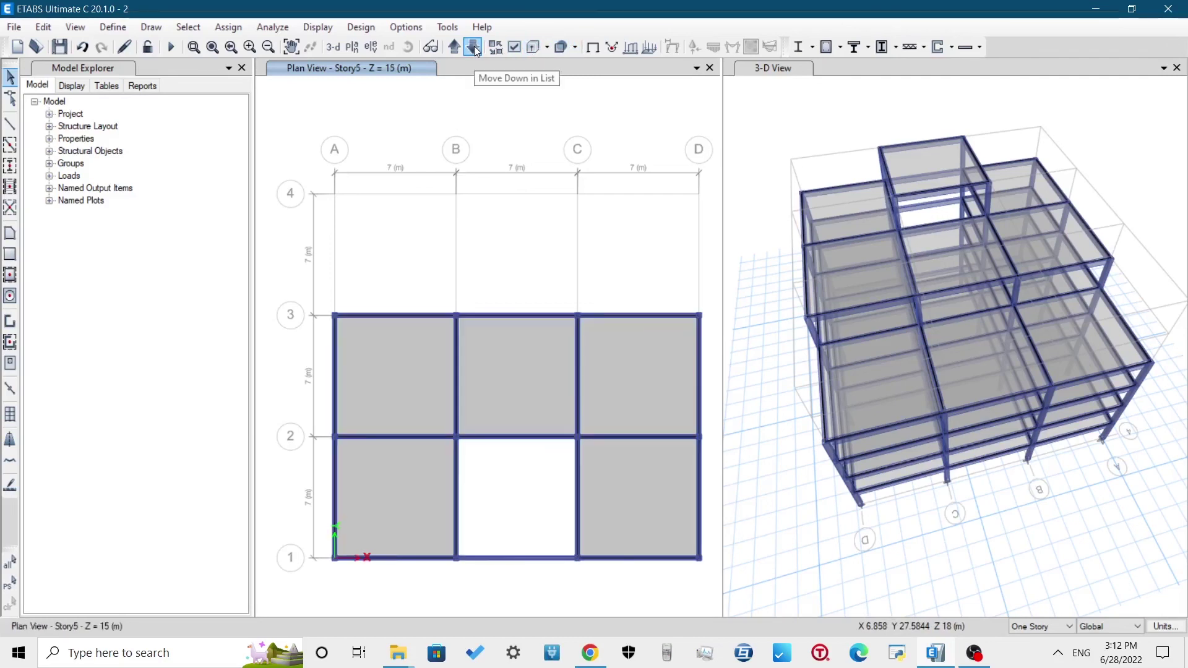
{"action": "left_click", "coordinate": [474, 47]}
{"action": "left_click", "coordinate": [474, 48]}
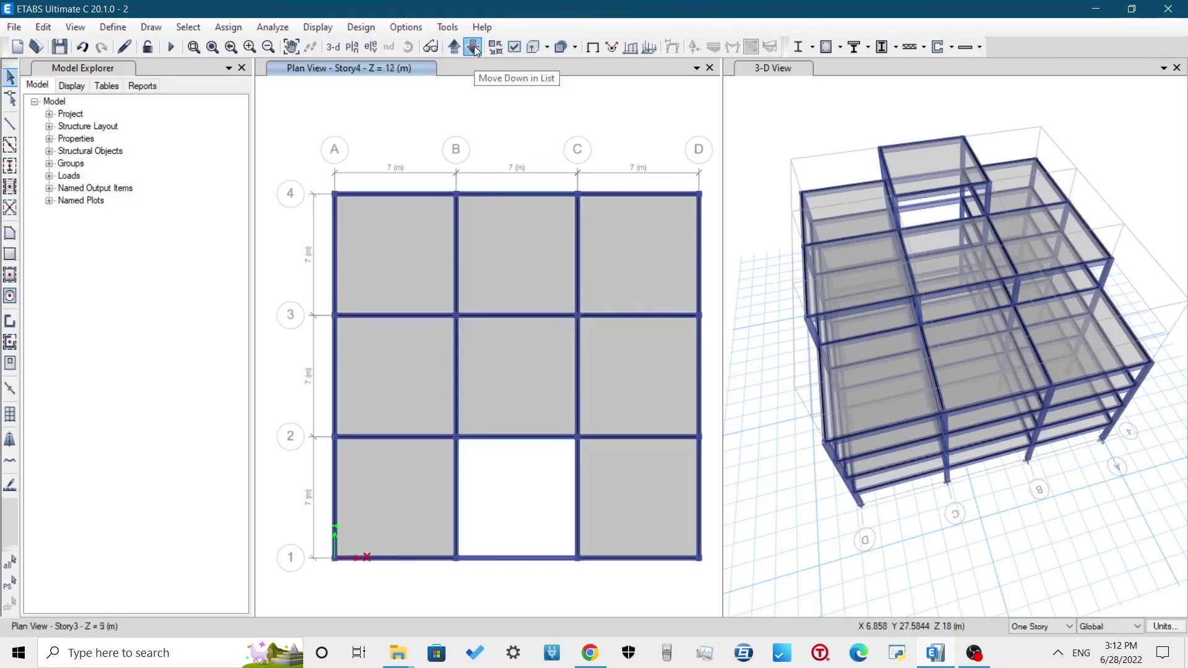